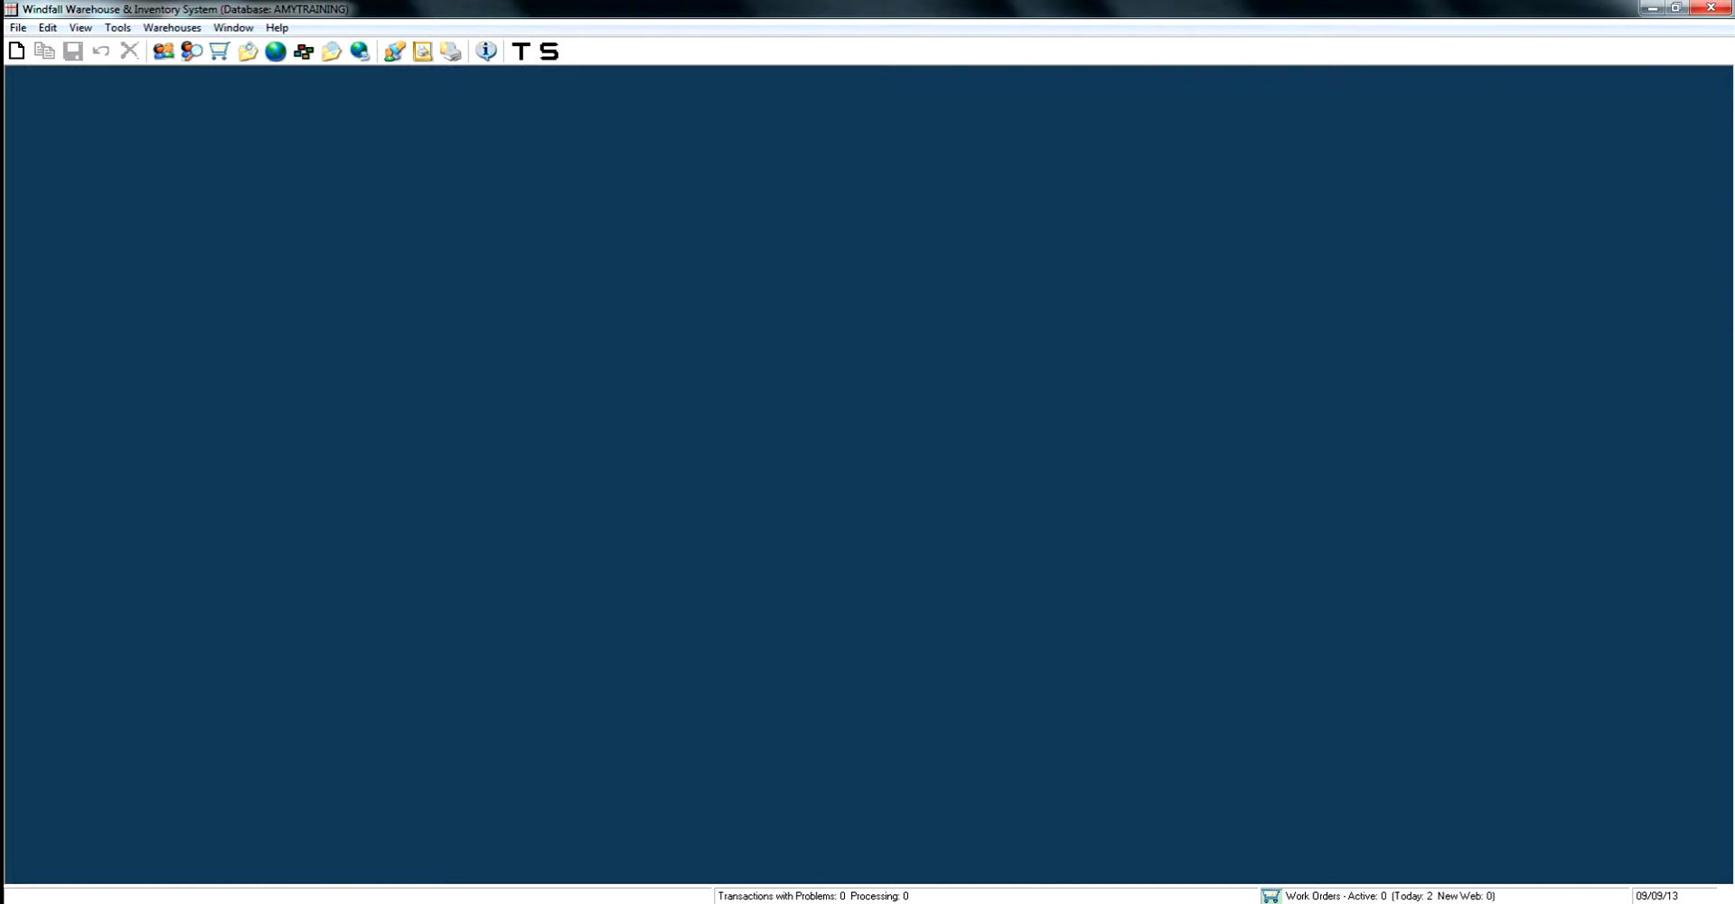
- Open the HOTEL customer's record on its Work Orders section
{"action": "left_click", "coordinate": [164, 51]}
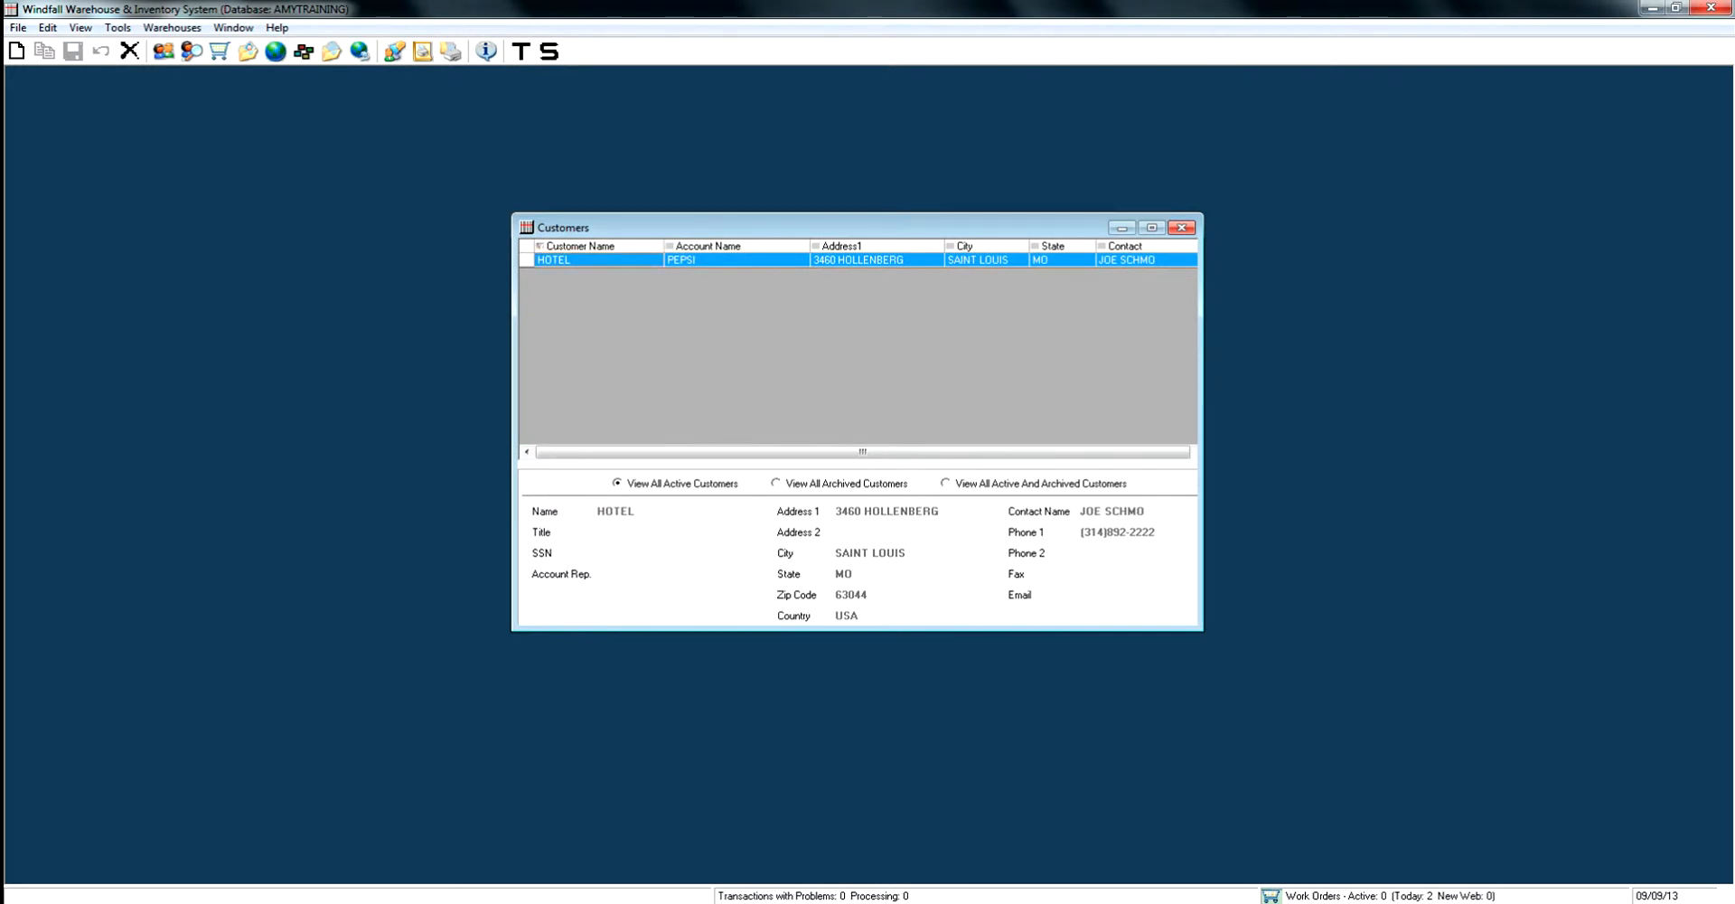
{"action": "double_click", "coordinate": [579, 261]}
{"action": "left_click_drag", "start_coordinate": [361, 82], "coordinate": [860, 224]}
{"action": "left_click", "coordinate": [767, 273]}
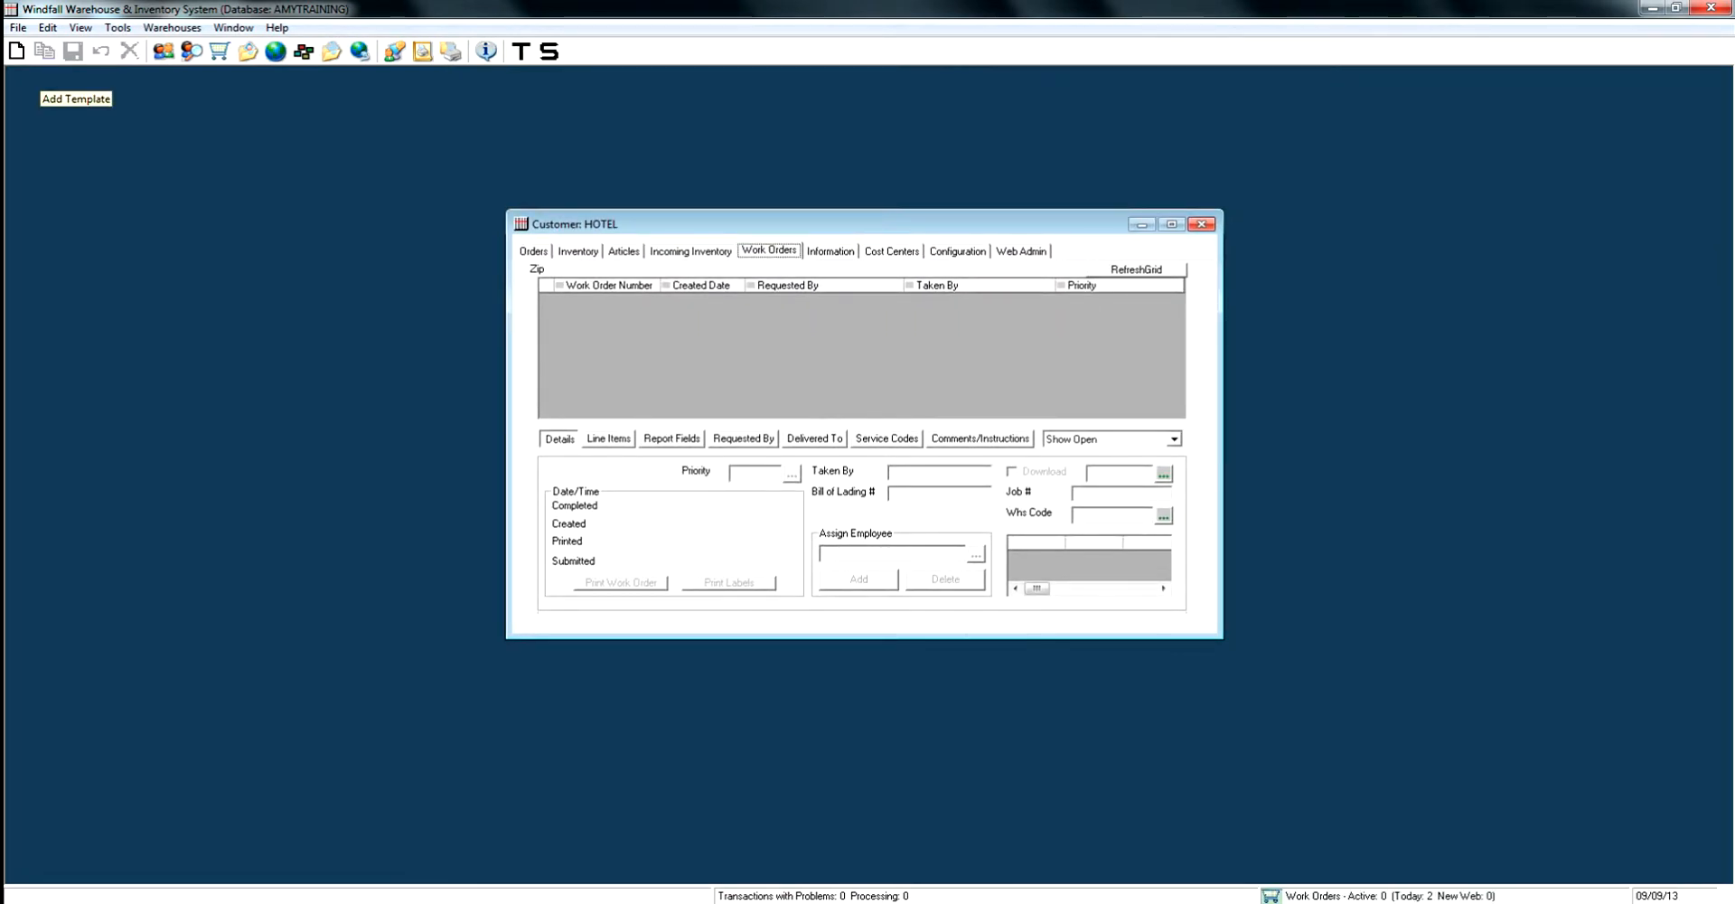
- Create a new work order, set its type to Inbound, and save it
{"action": "left_click", "coordinate": [16, 51]}
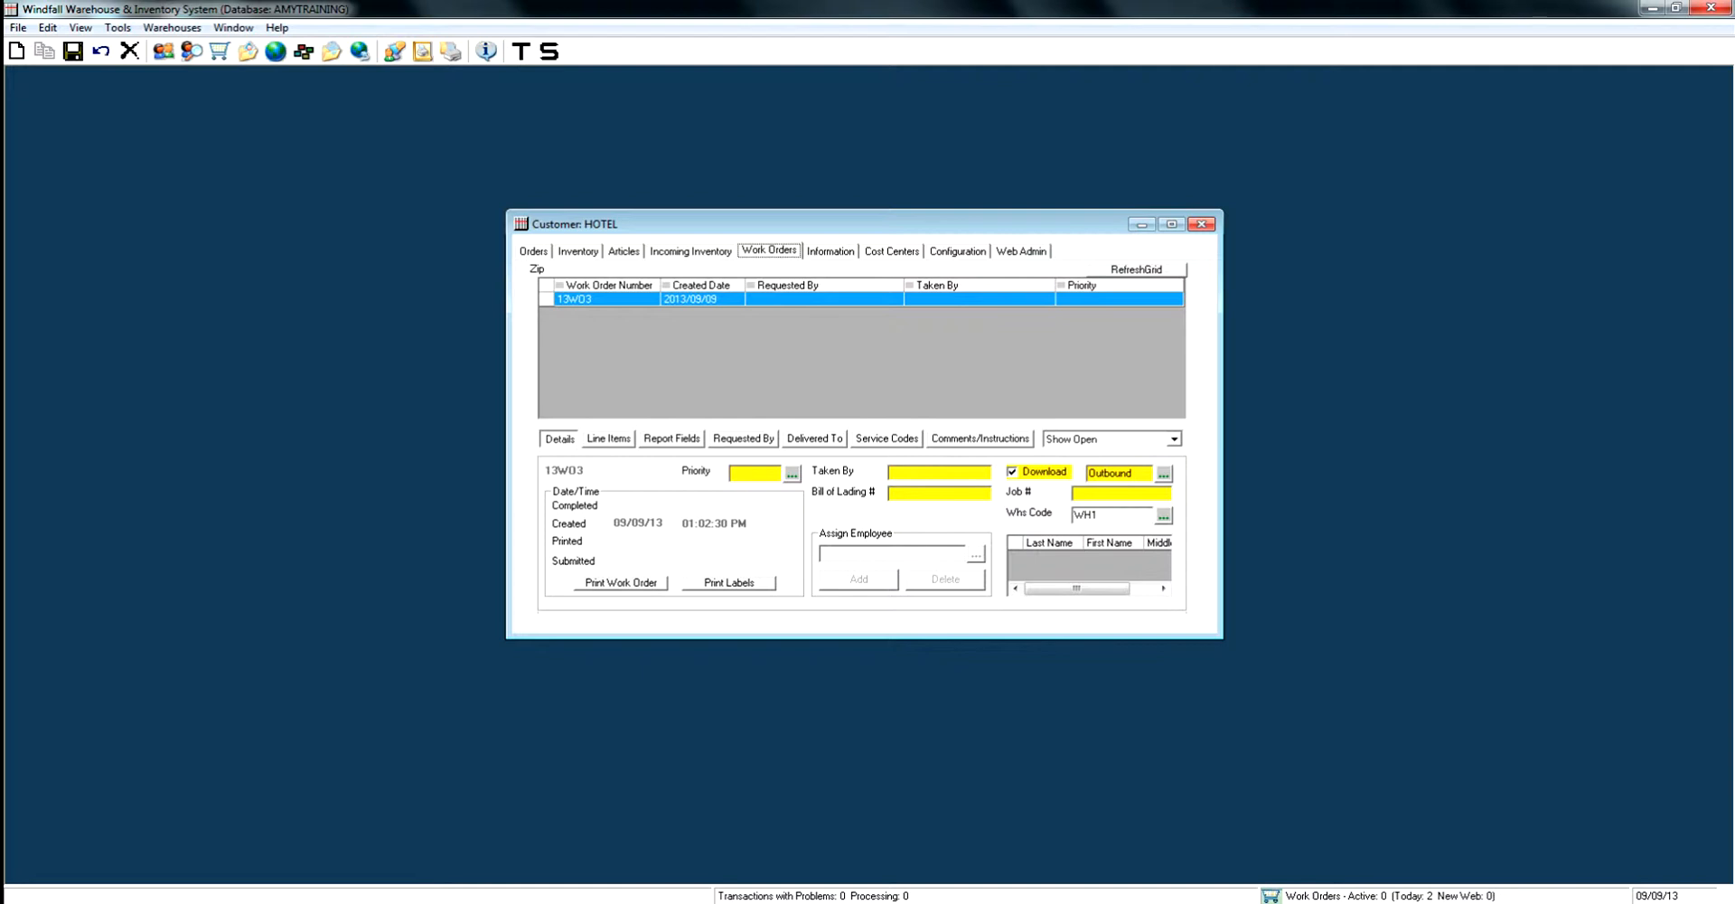
{"action": "left_click", "coordinate": [1163, 473]}
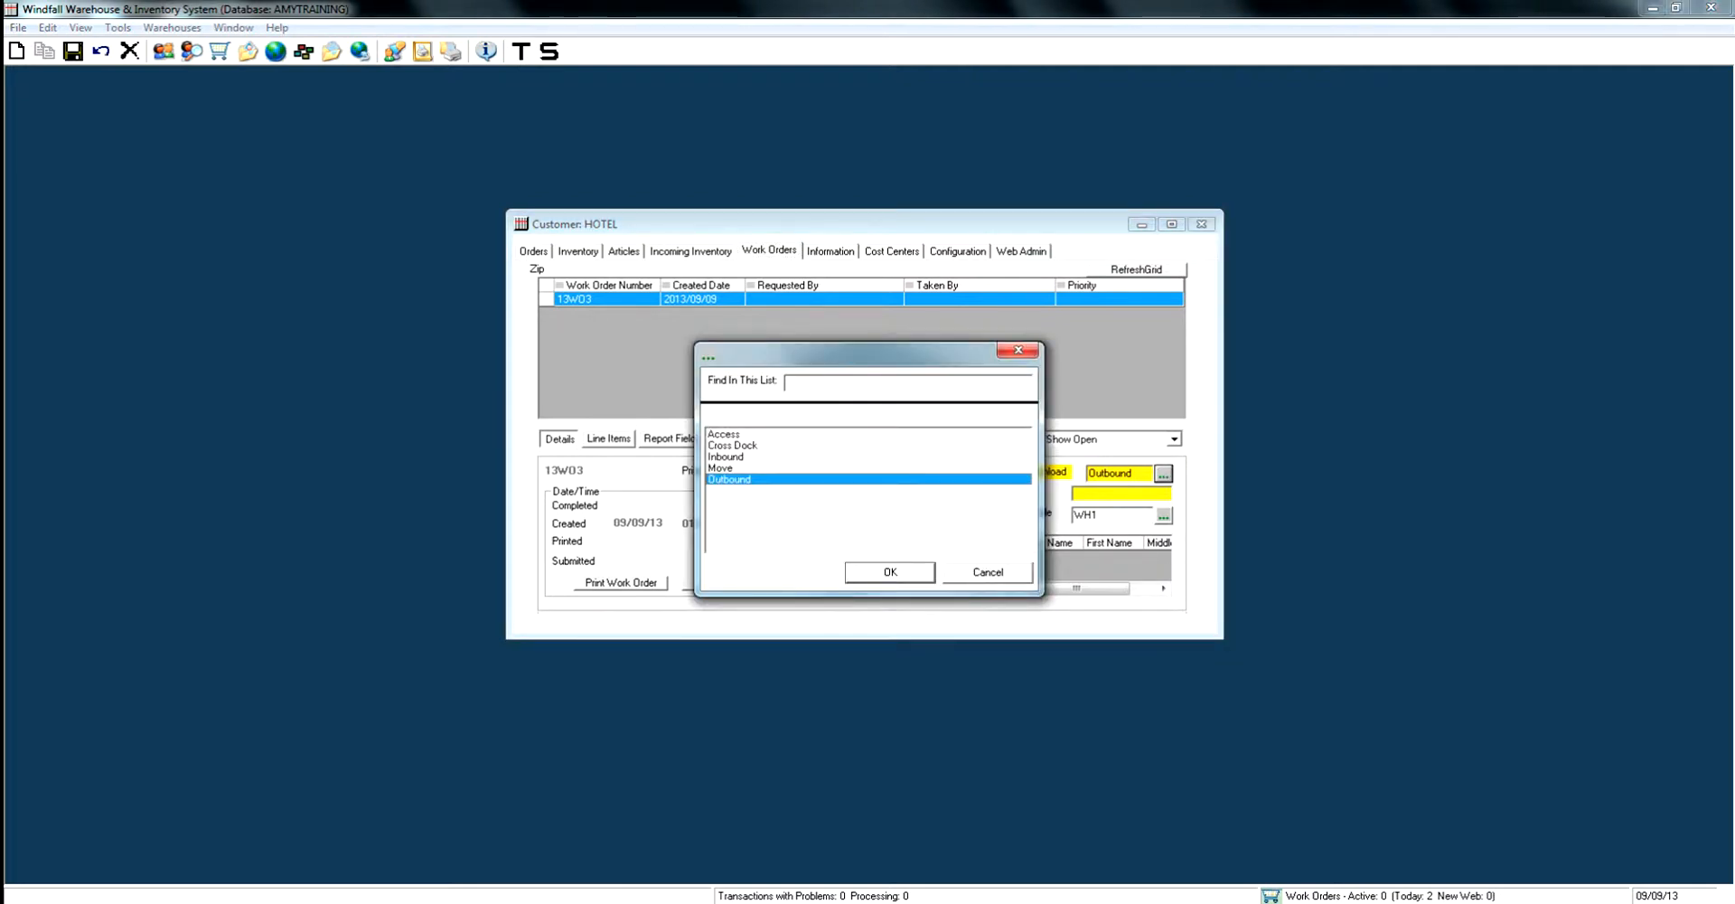
{"action": "left_click", "coordinate": [726, 456]}
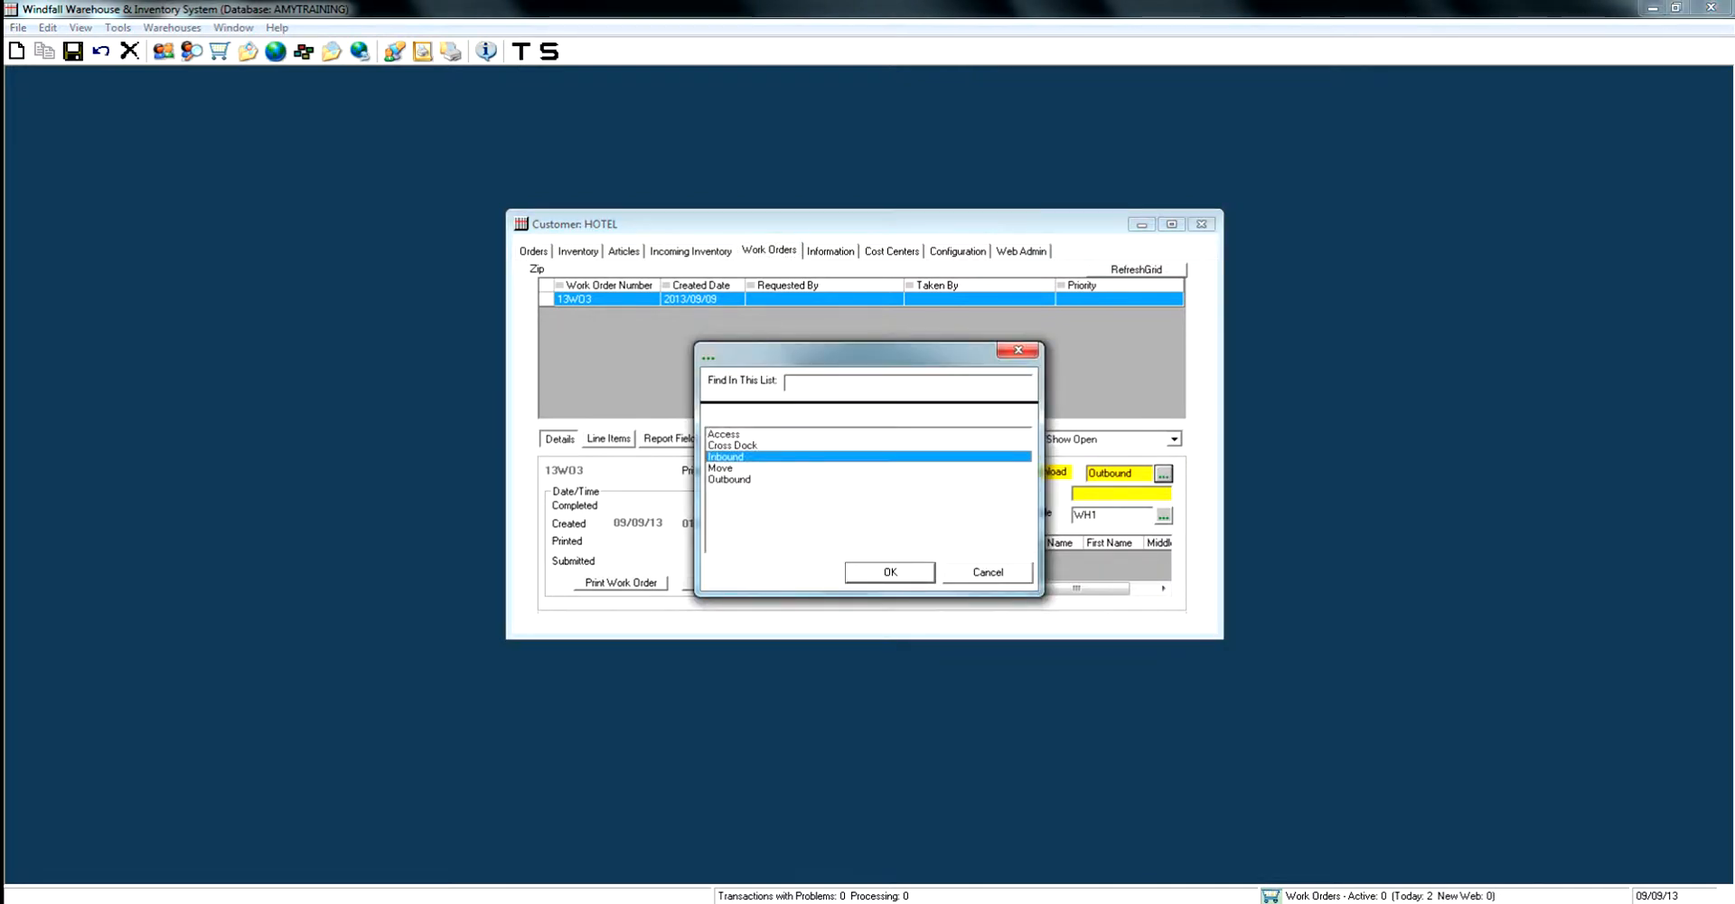
{"action": "key", "text": "Return"}
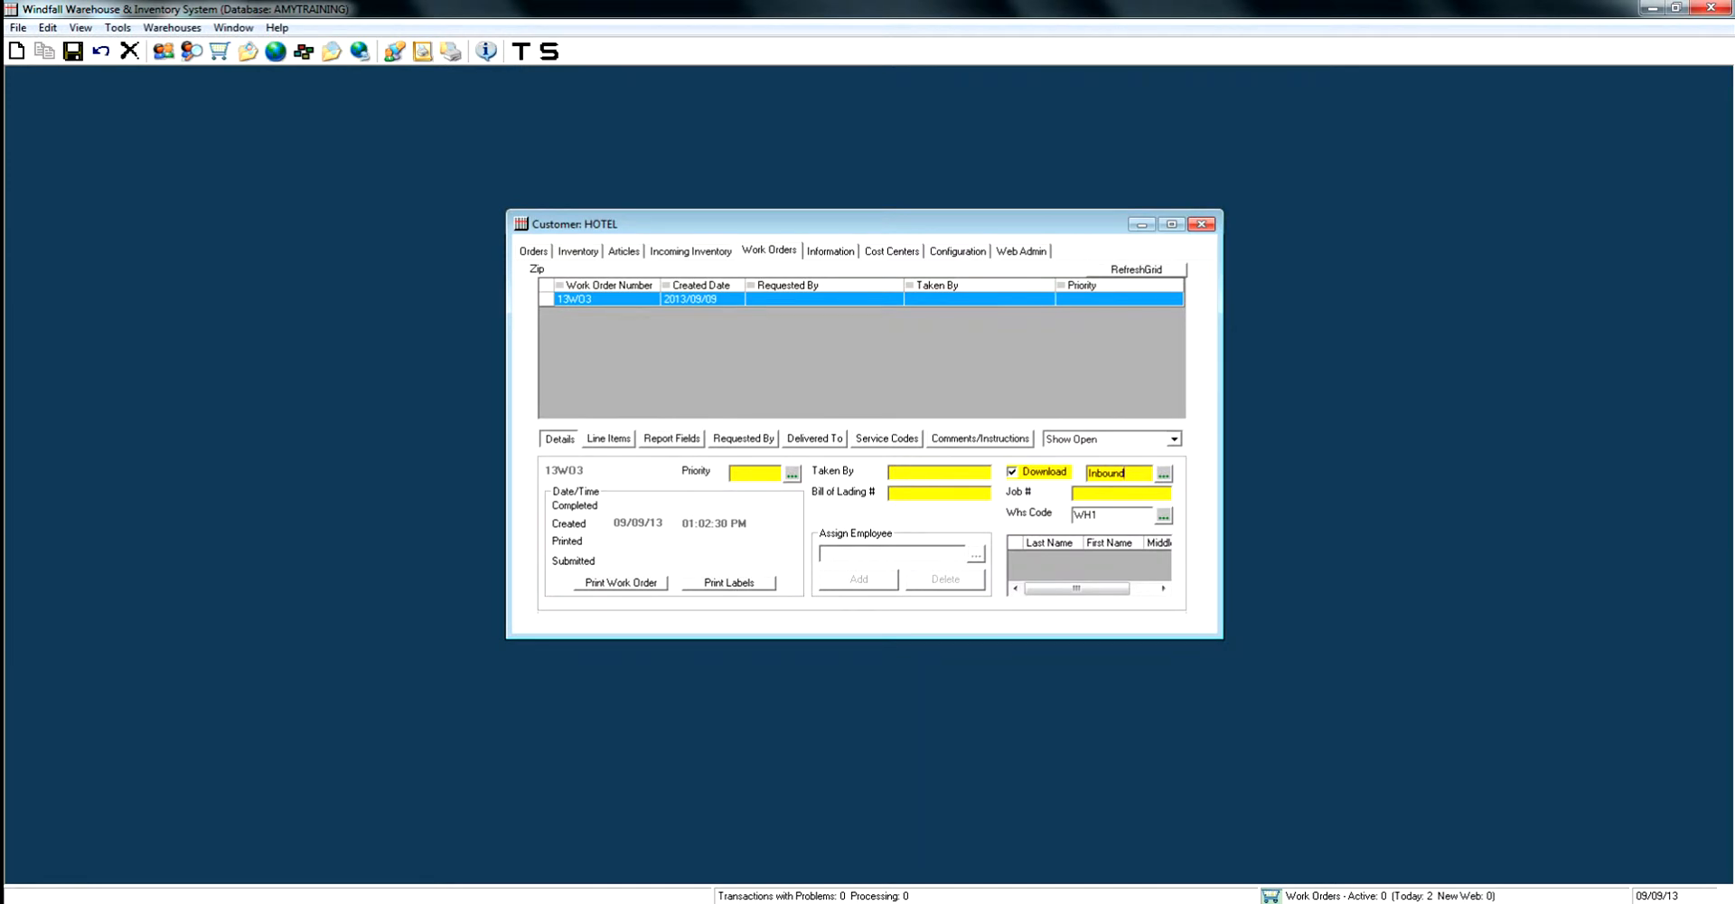
{"action": "key", "text": "ctrl+s"}
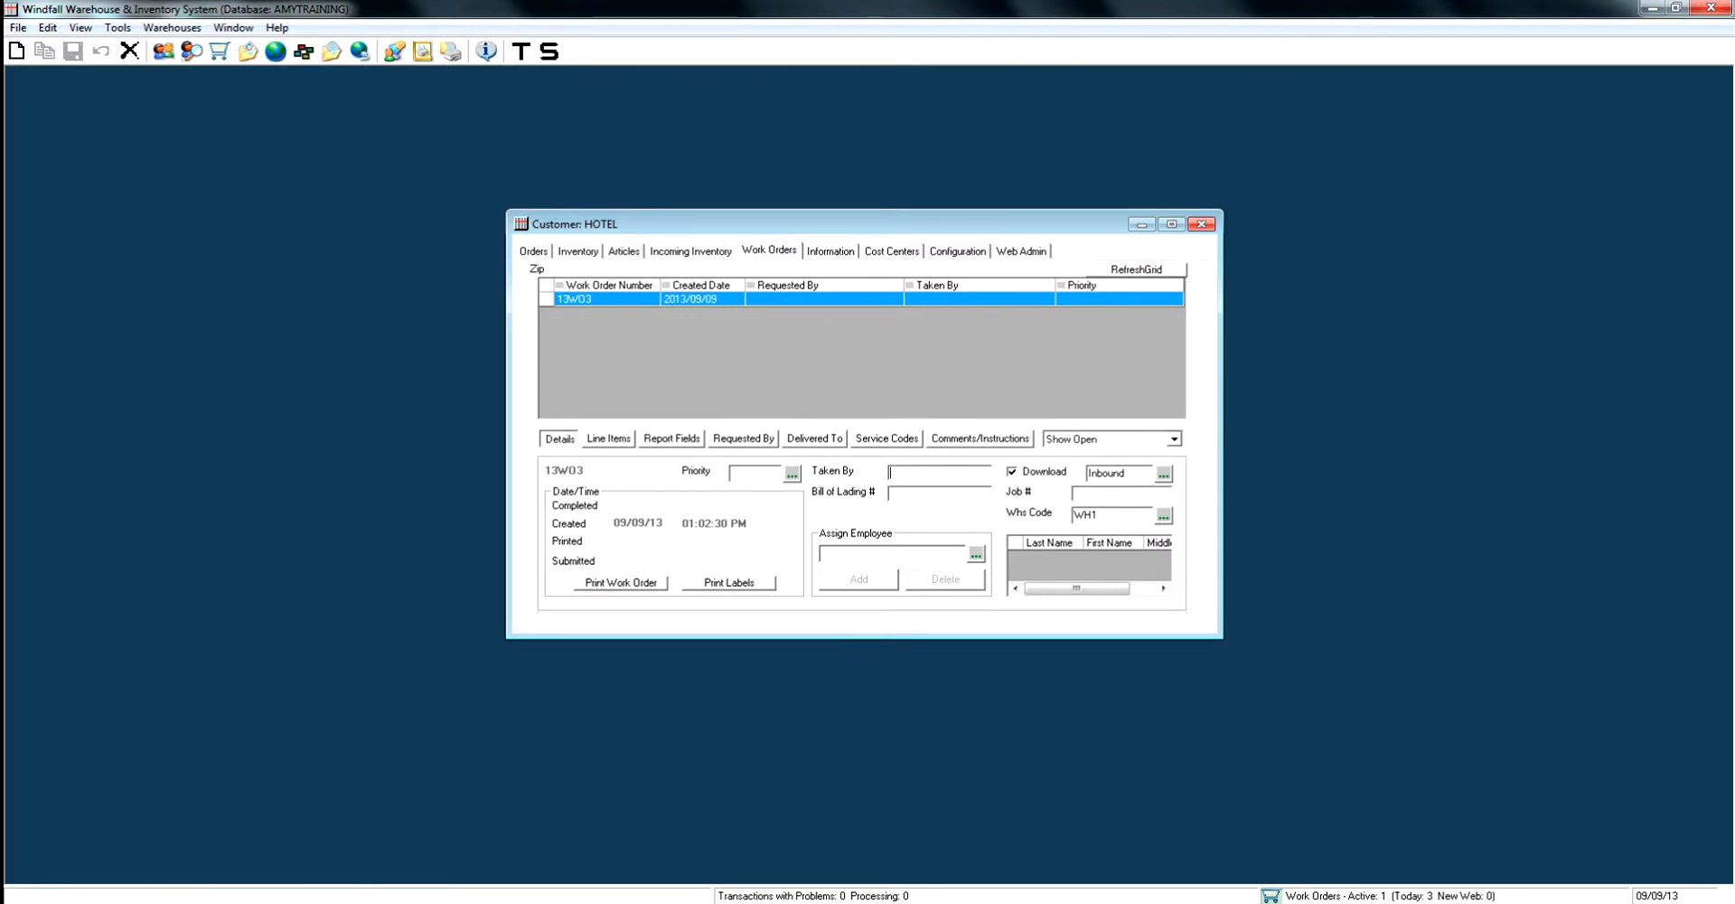
- Fill in the taker's name in Taken By and the bill of lading number, then save the work order
{"action": "type", "text": "AMY"}
{"action": "left_click", "coordinate": [891, 493]}
{"action": "type", "text": "565465"}
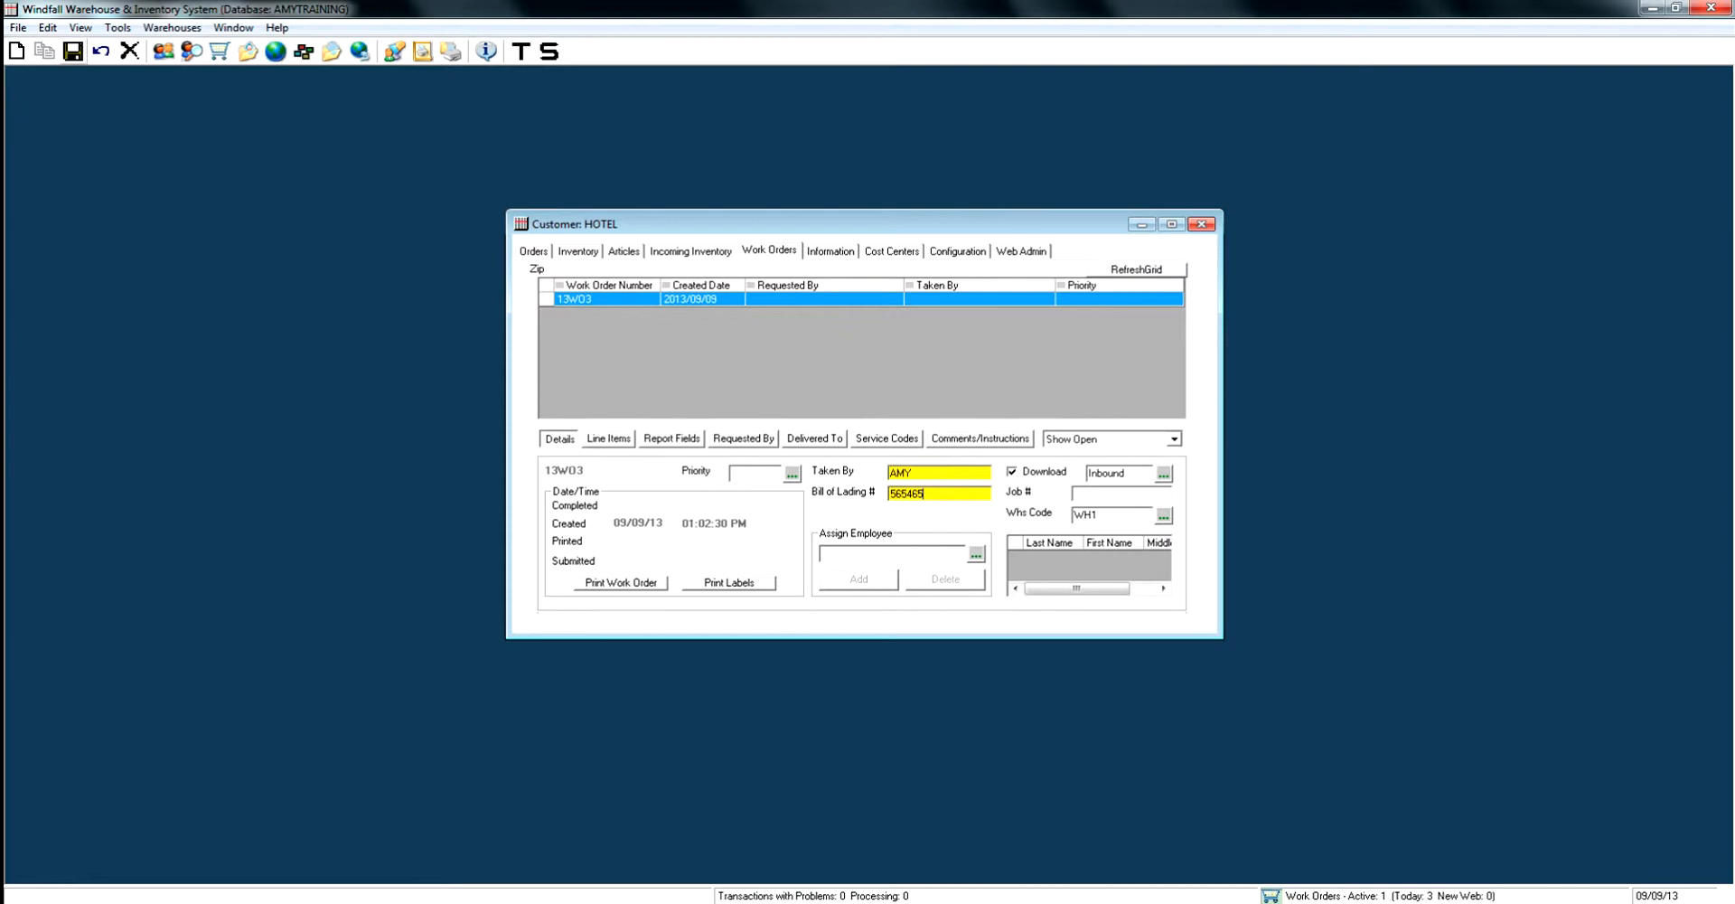
{"action": "left_click", "coordinate": [72, 50]}
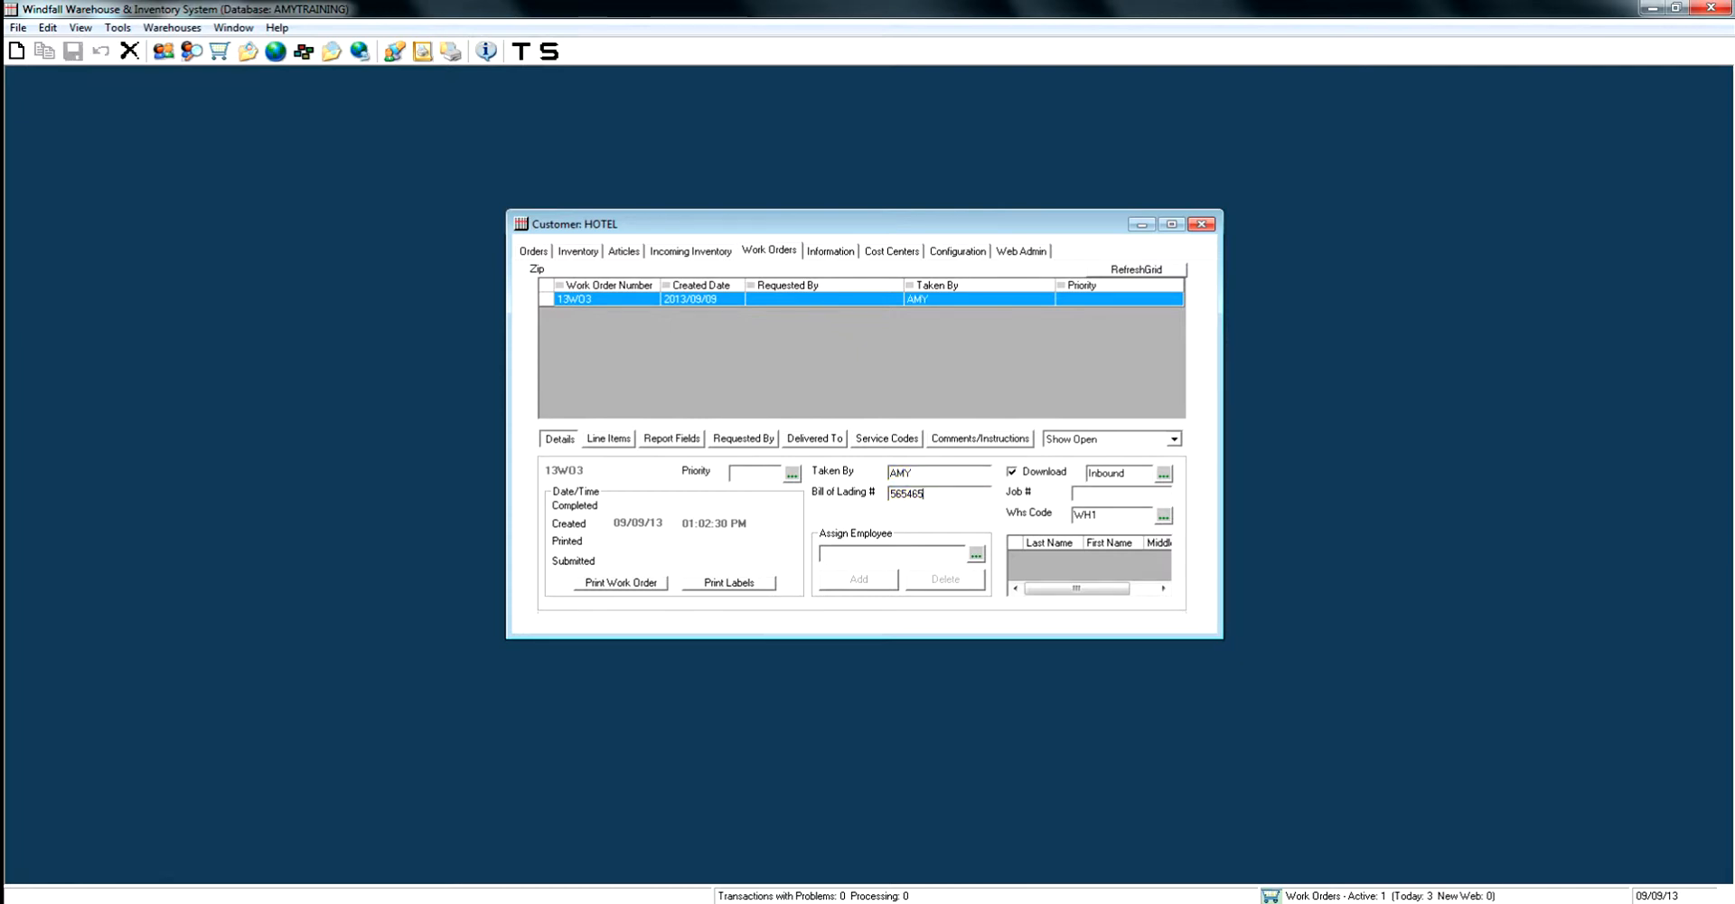
- Preview the printed work order and close the preview
{"action": "left_click", "coordinate": [609, 440]}
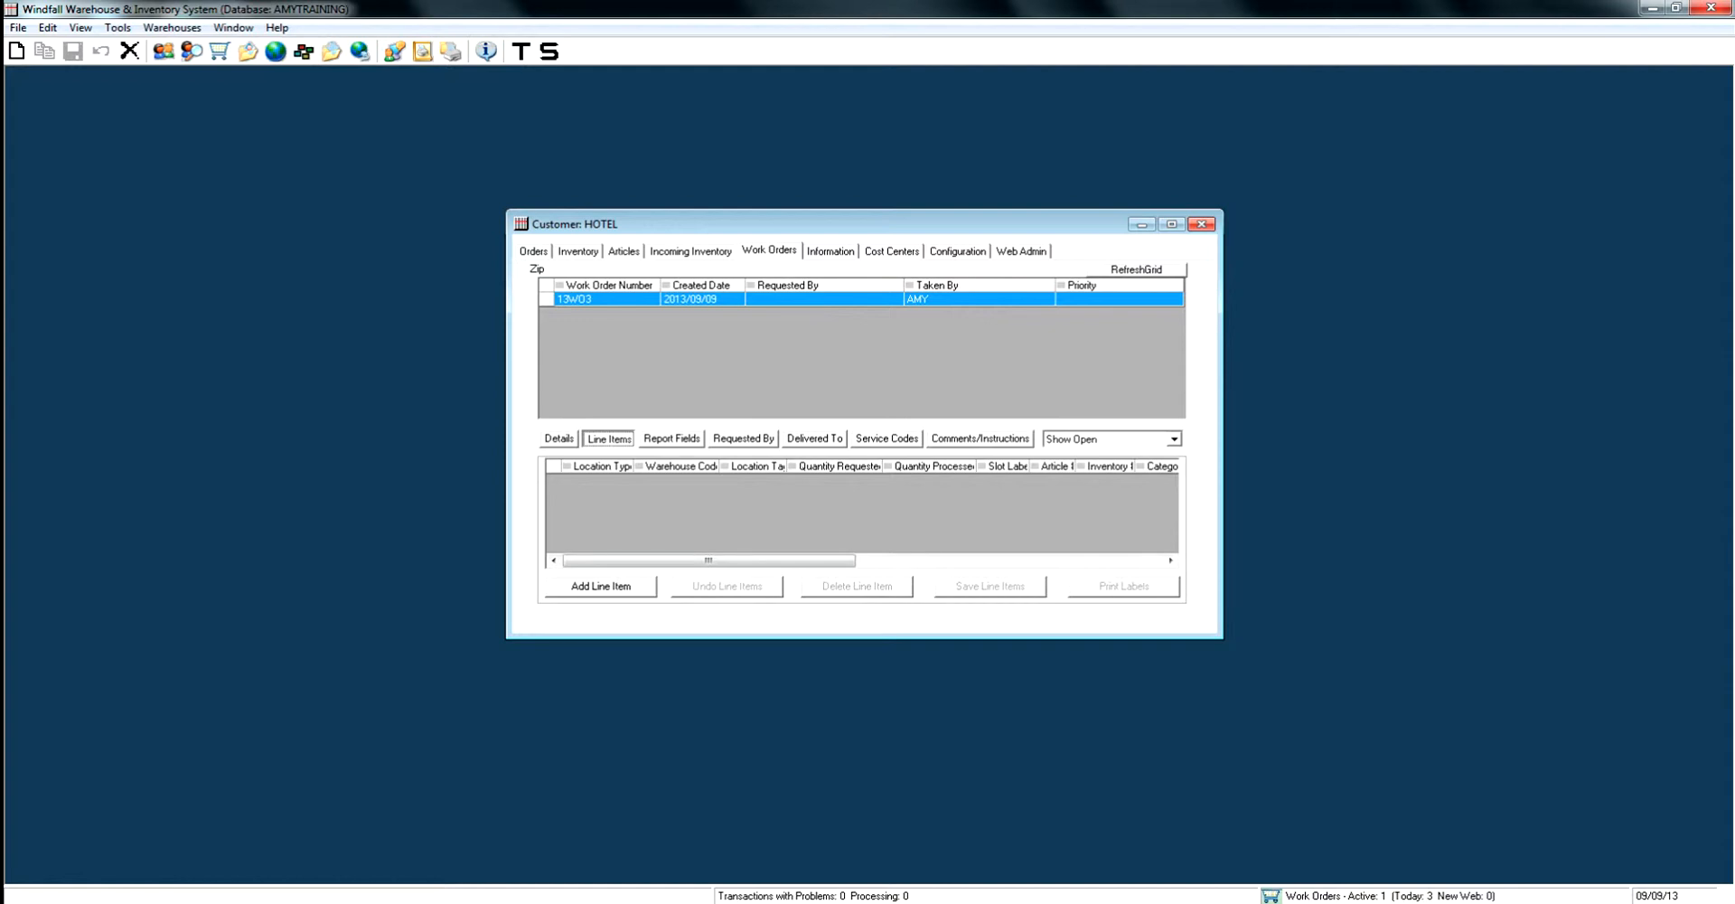
{"action": "left_click", "coordinate": [558, 439]}
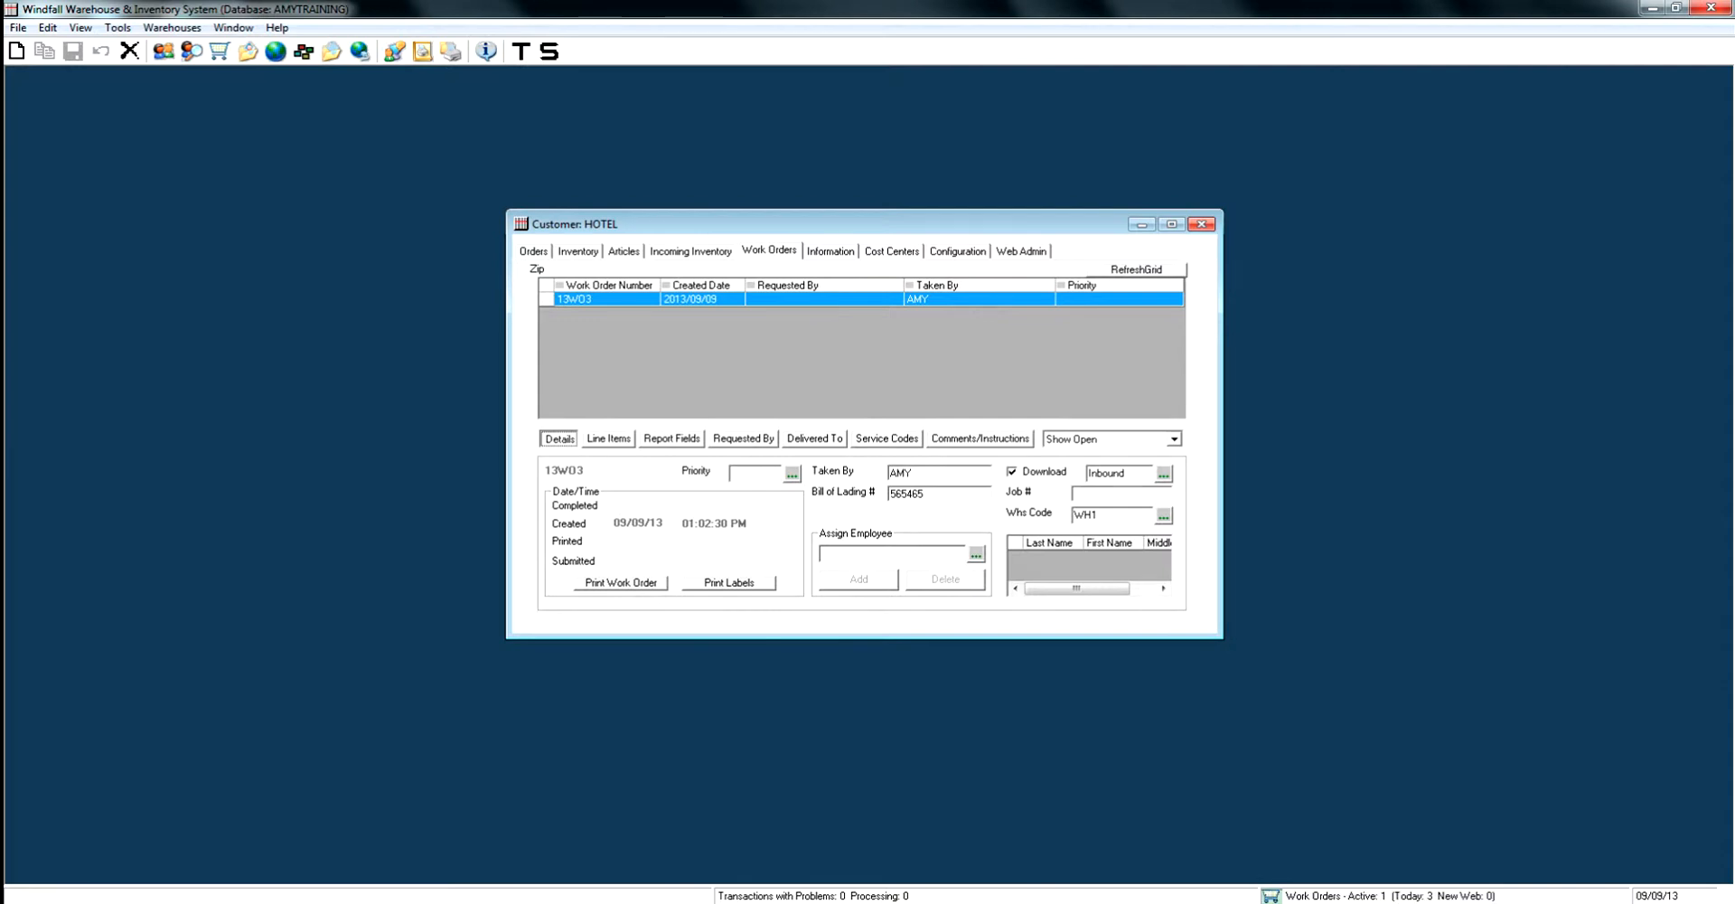
{"action": "left_click", "coordinate": [621, 582]}
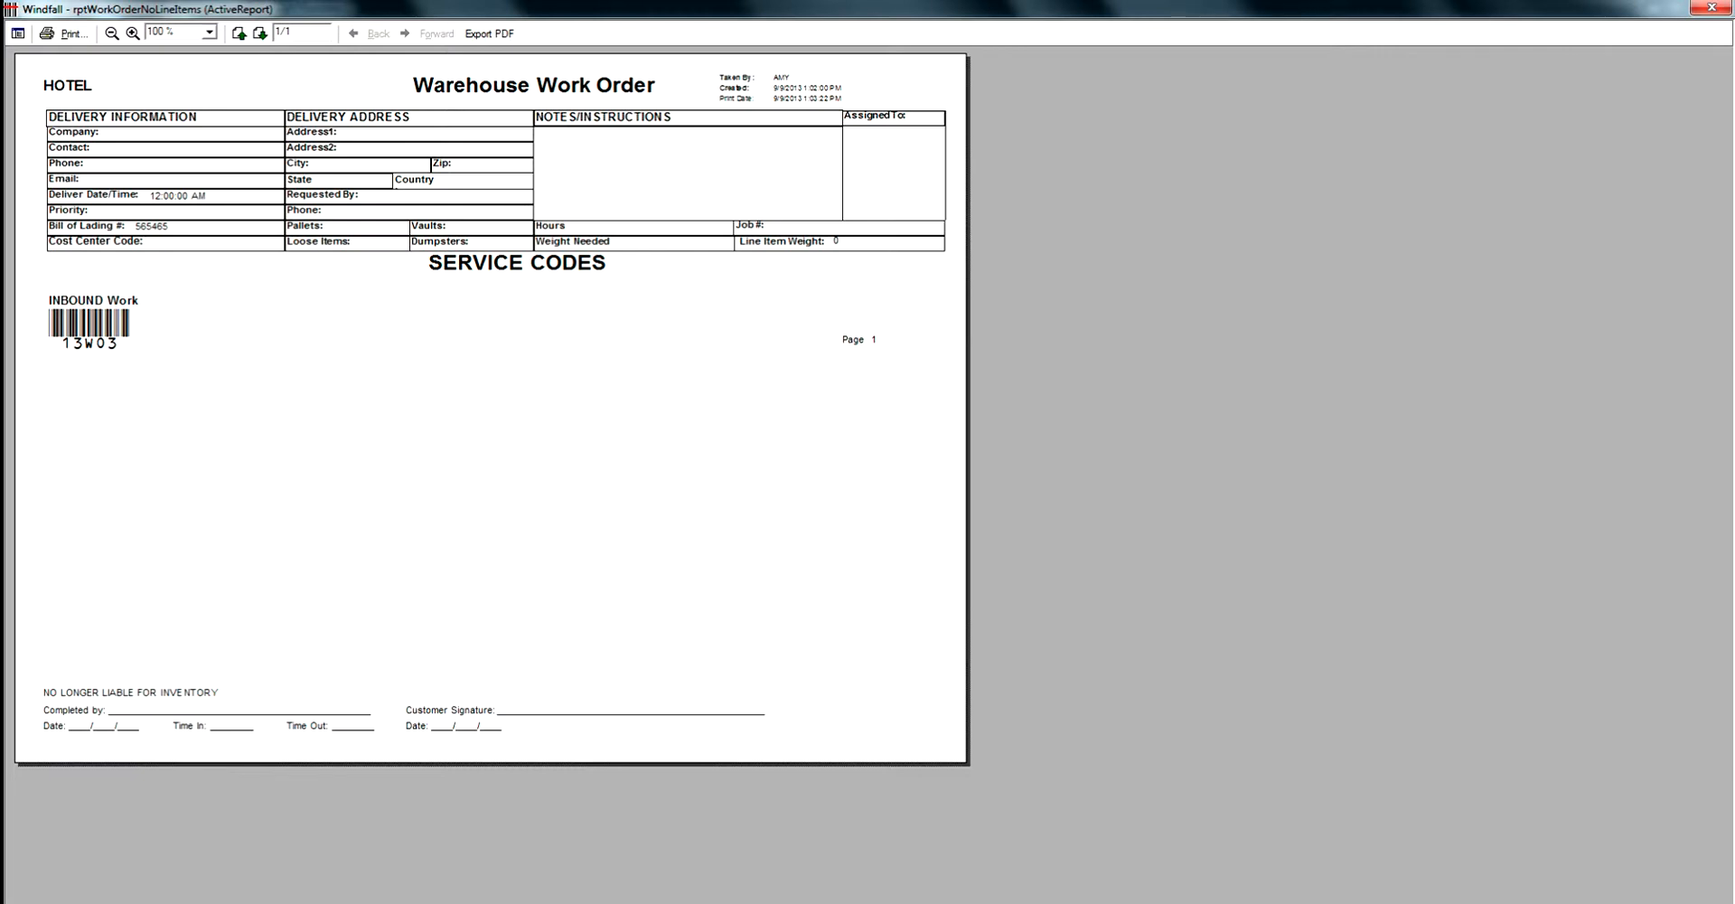
{"action": "left_click", "coordinate": [1710, 7]}
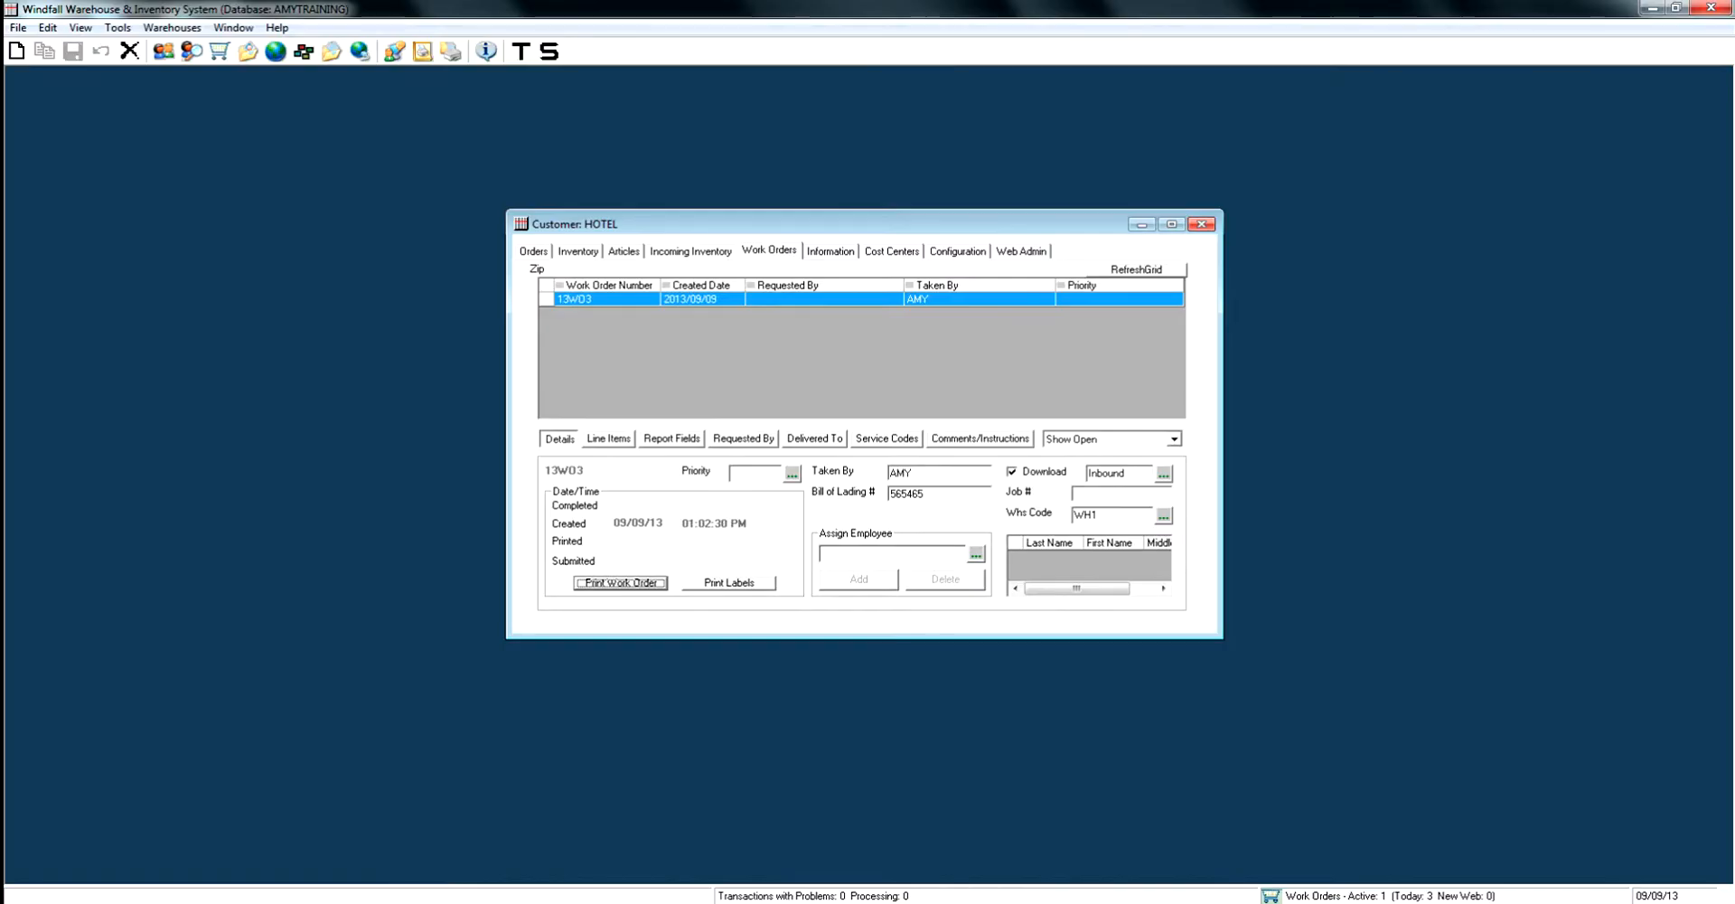
- Add a line item for article WSOF-3ST with a quantity of 12 and save the line items
{"action": "left_click", "coordinate": [610, 440]}
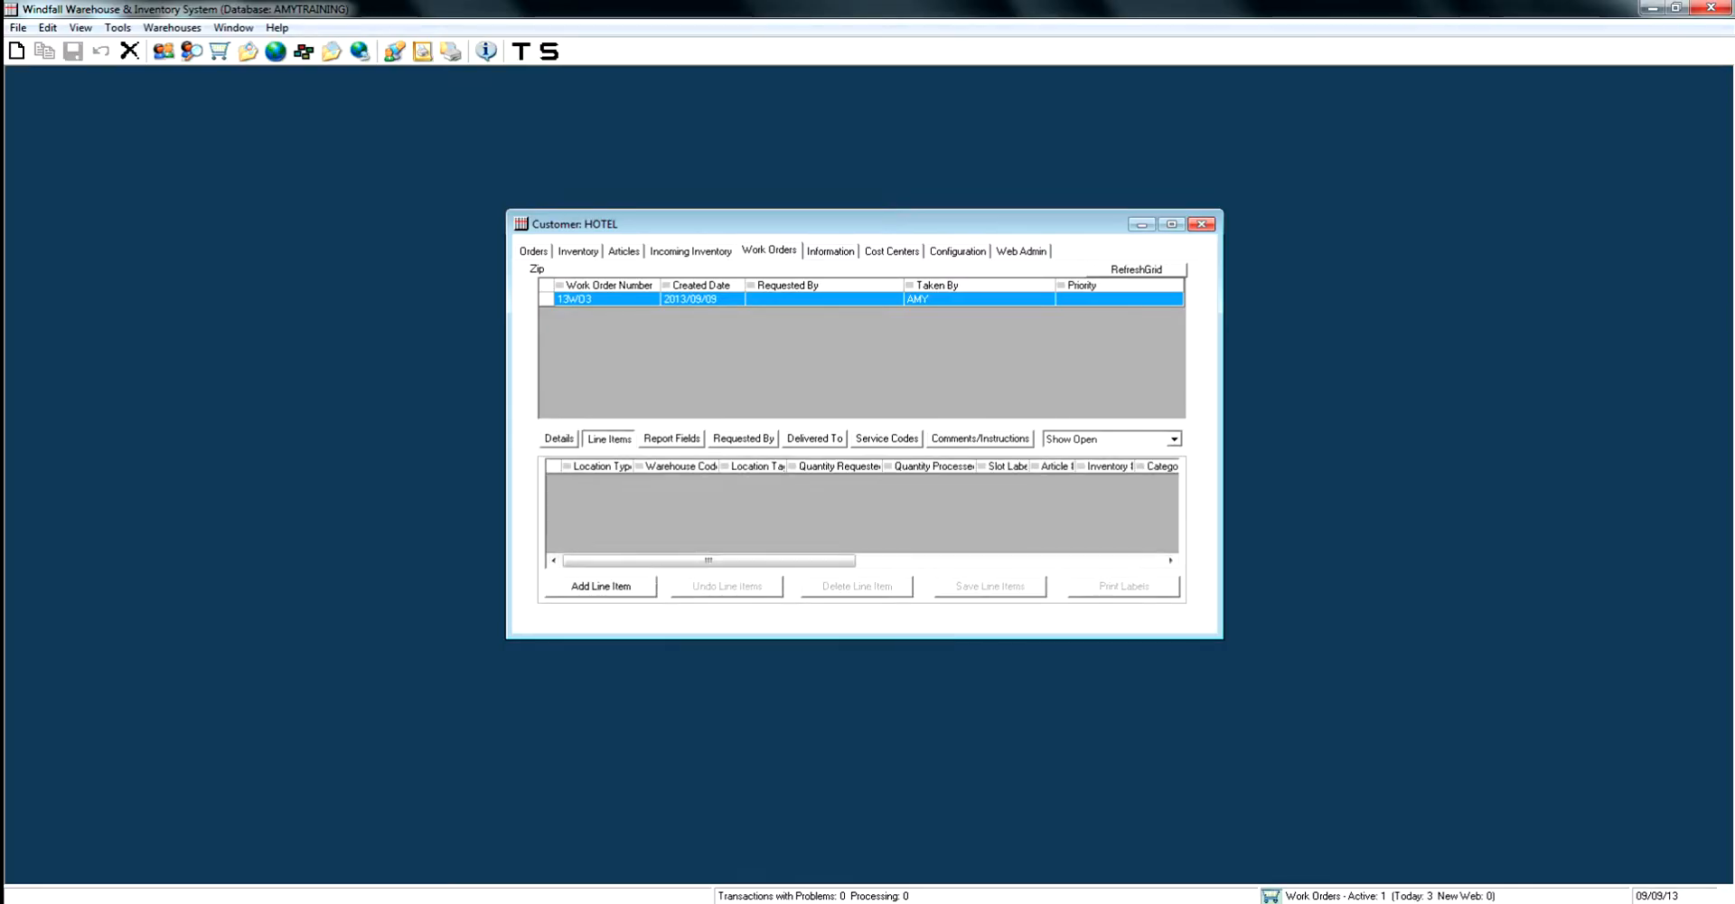
{"action": "left_click", "coordinate": [601, 586]}
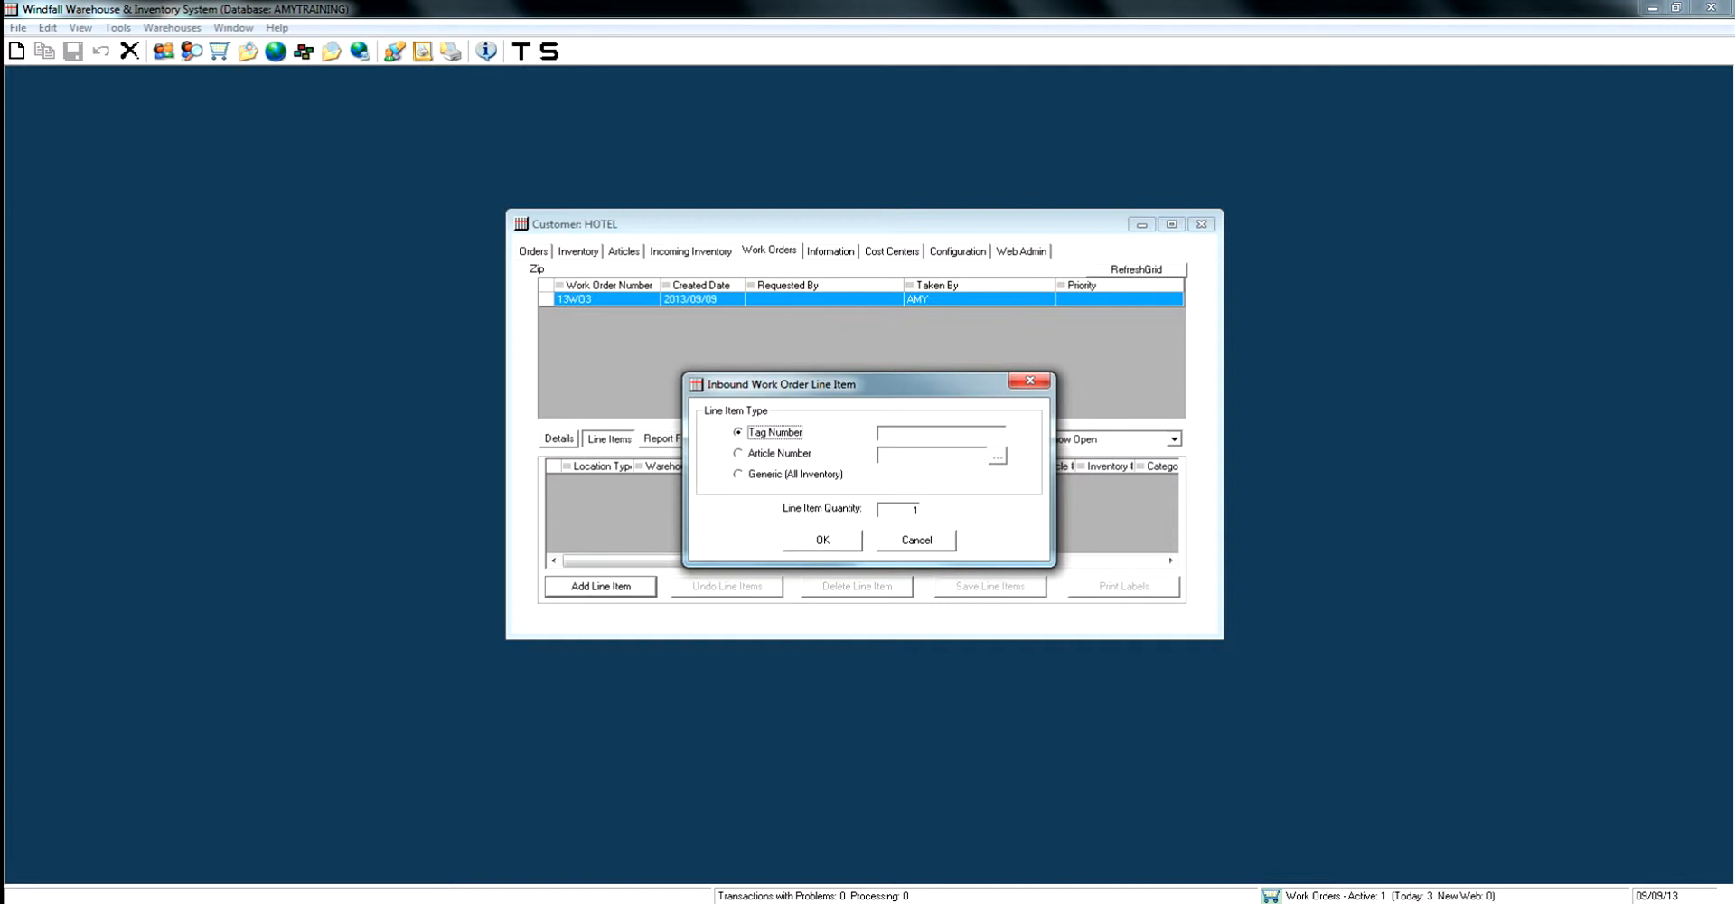
{"action": "left_click", "coordinate": [739, 453]}
{"action": "left_click", "coordinate": [998, 456]}
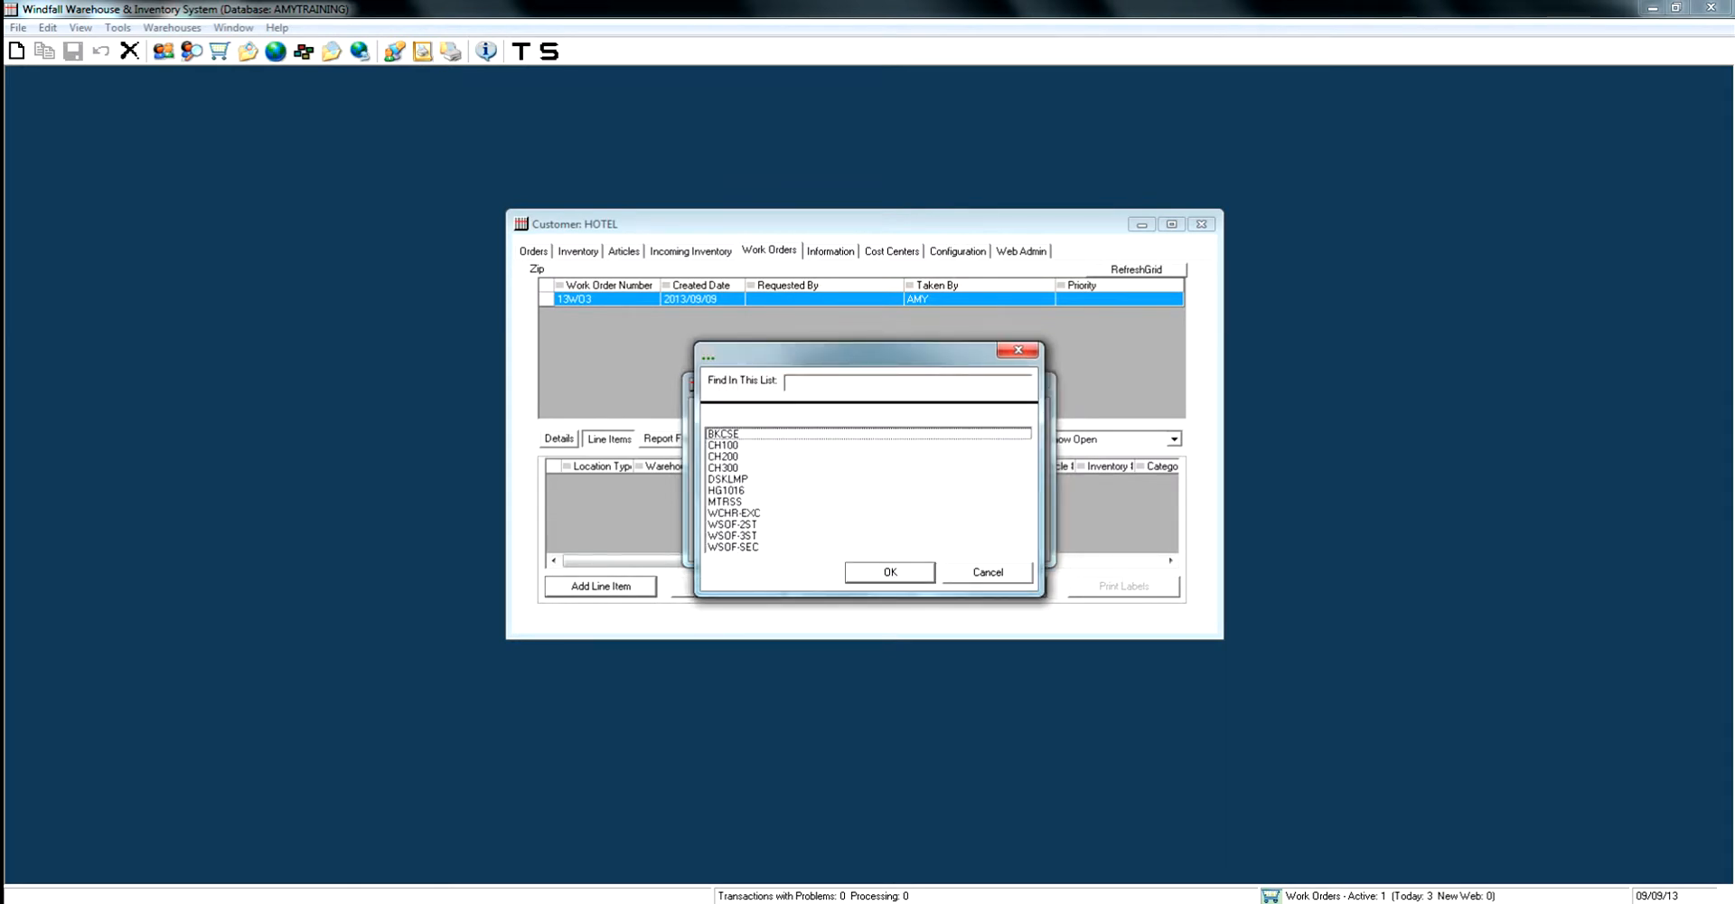
{"action": "left_click", "coordinate": [733, 536]}
{"action": "left_click", "coordinate": [891, 572]}
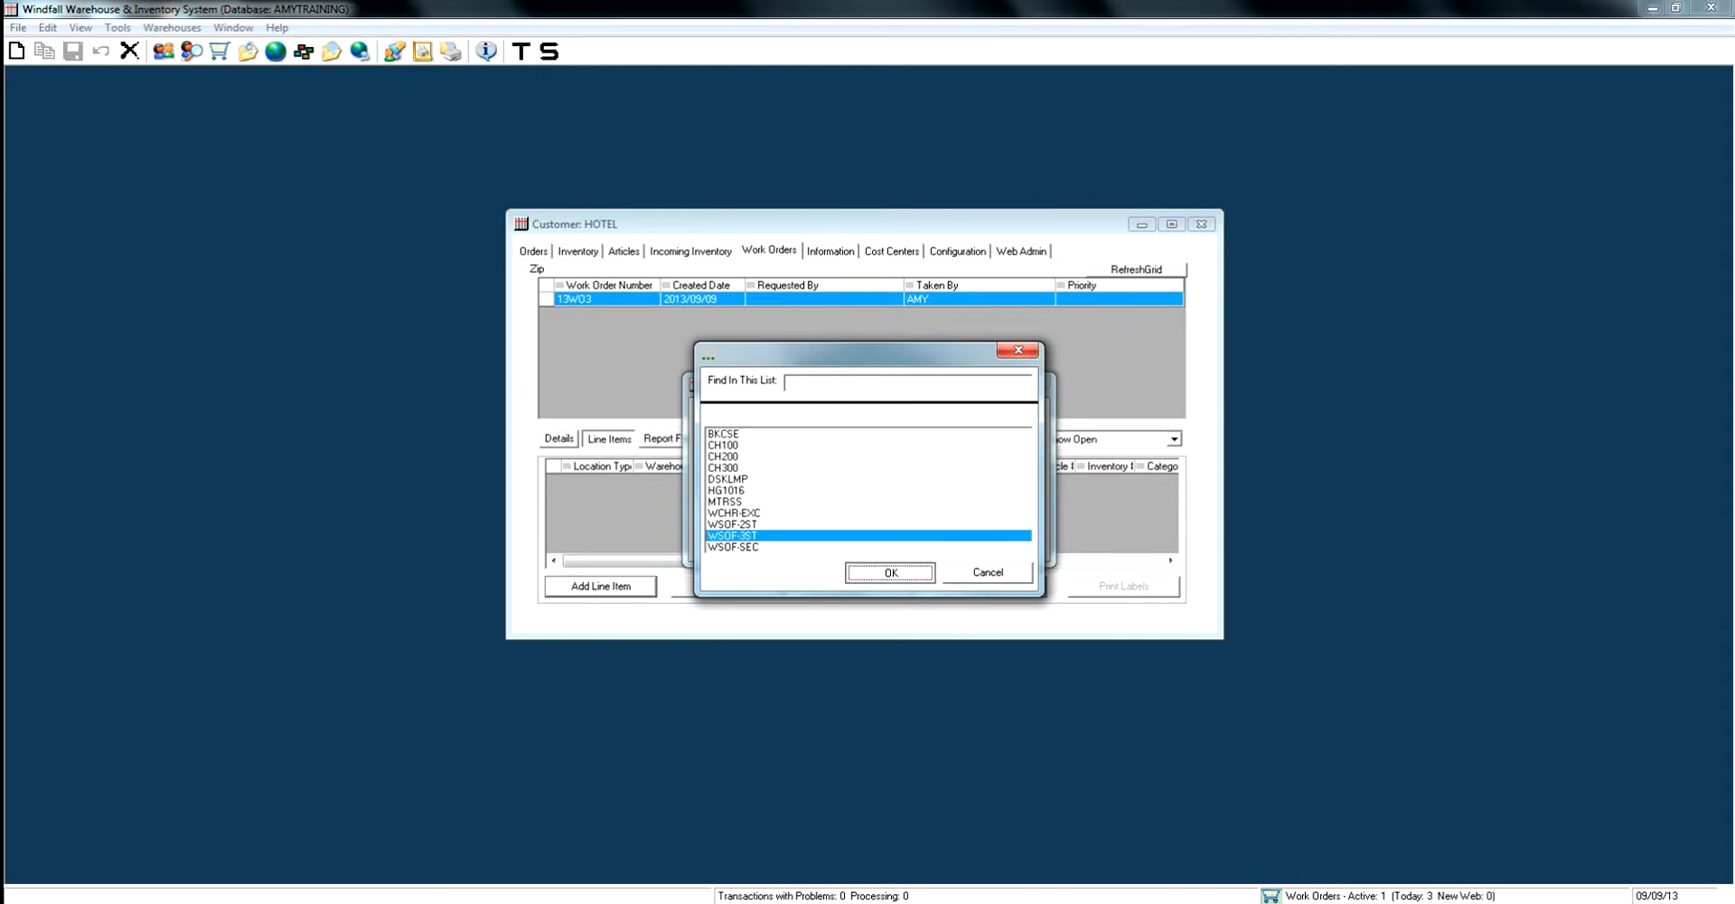
{"action": "double_click", "coordinate": [913, 511]}
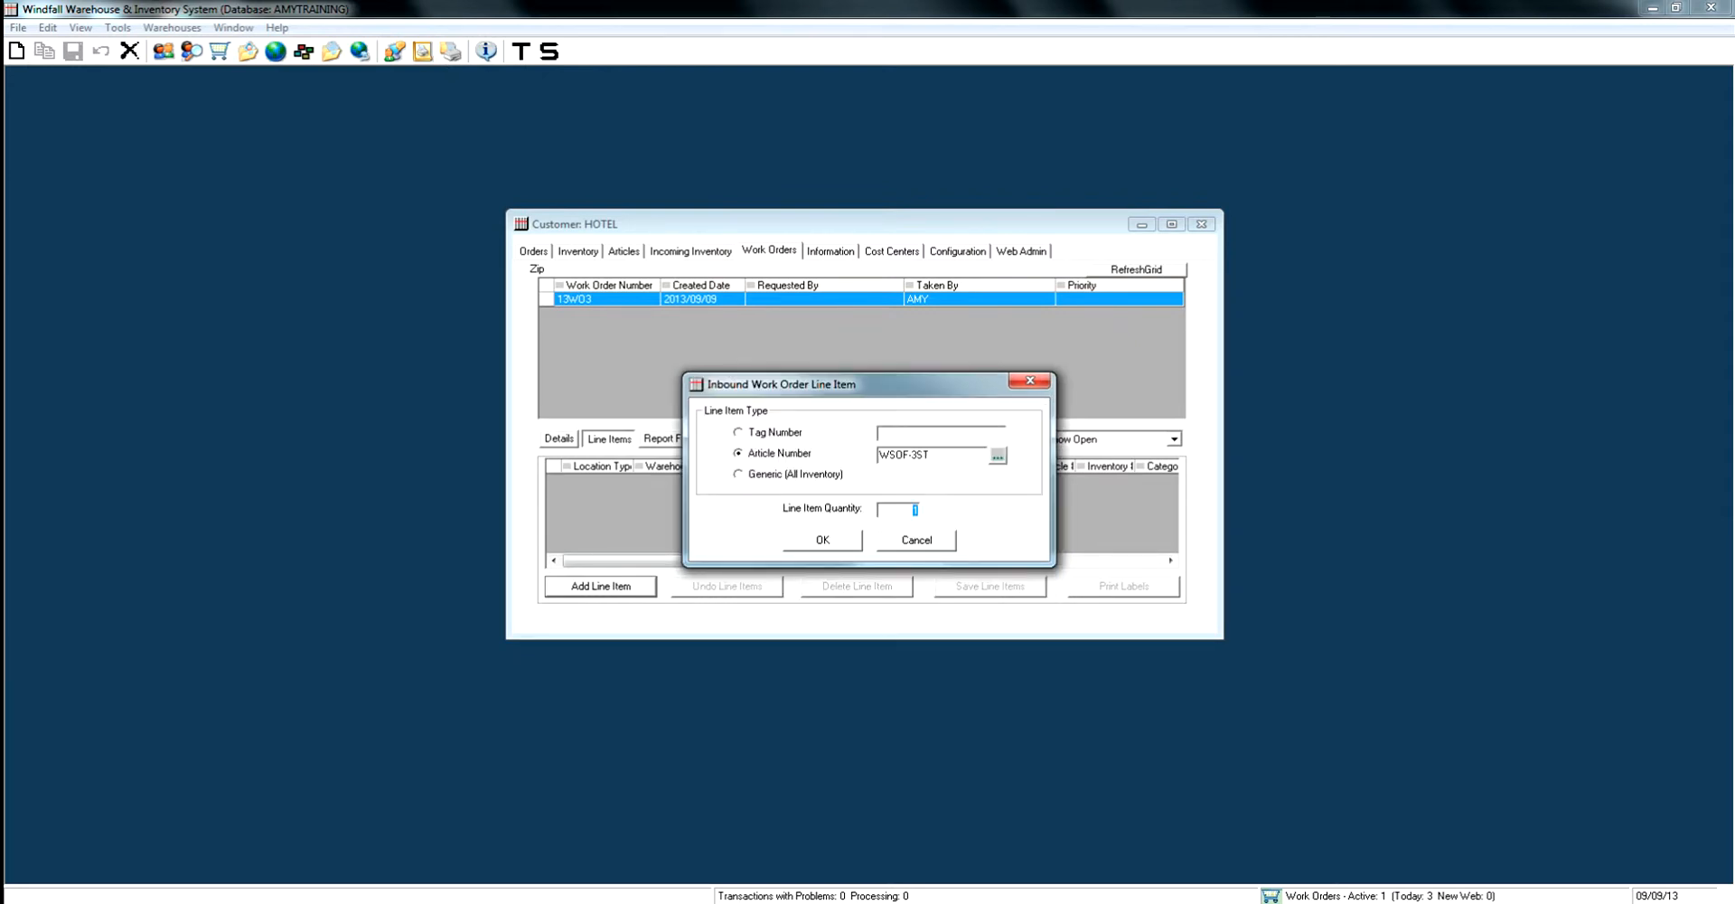
{"action": "type", "text": "12"}
{"action": "key", "text": "Return"}
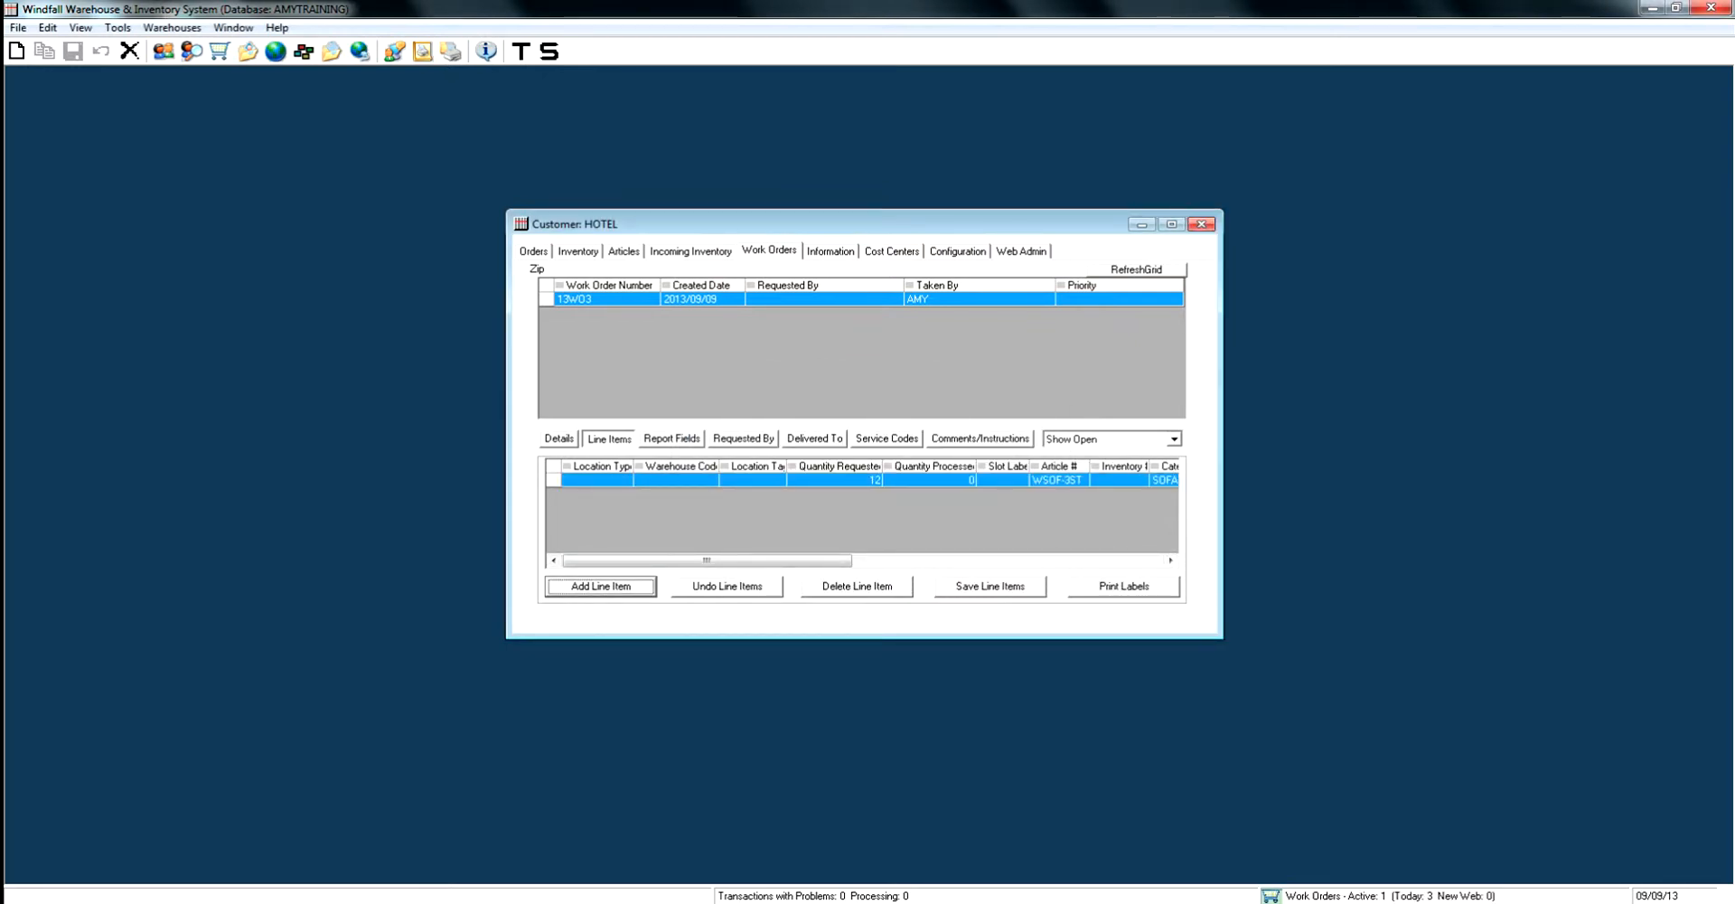
{"action": "left_click", "coordinate": [990, 586]}
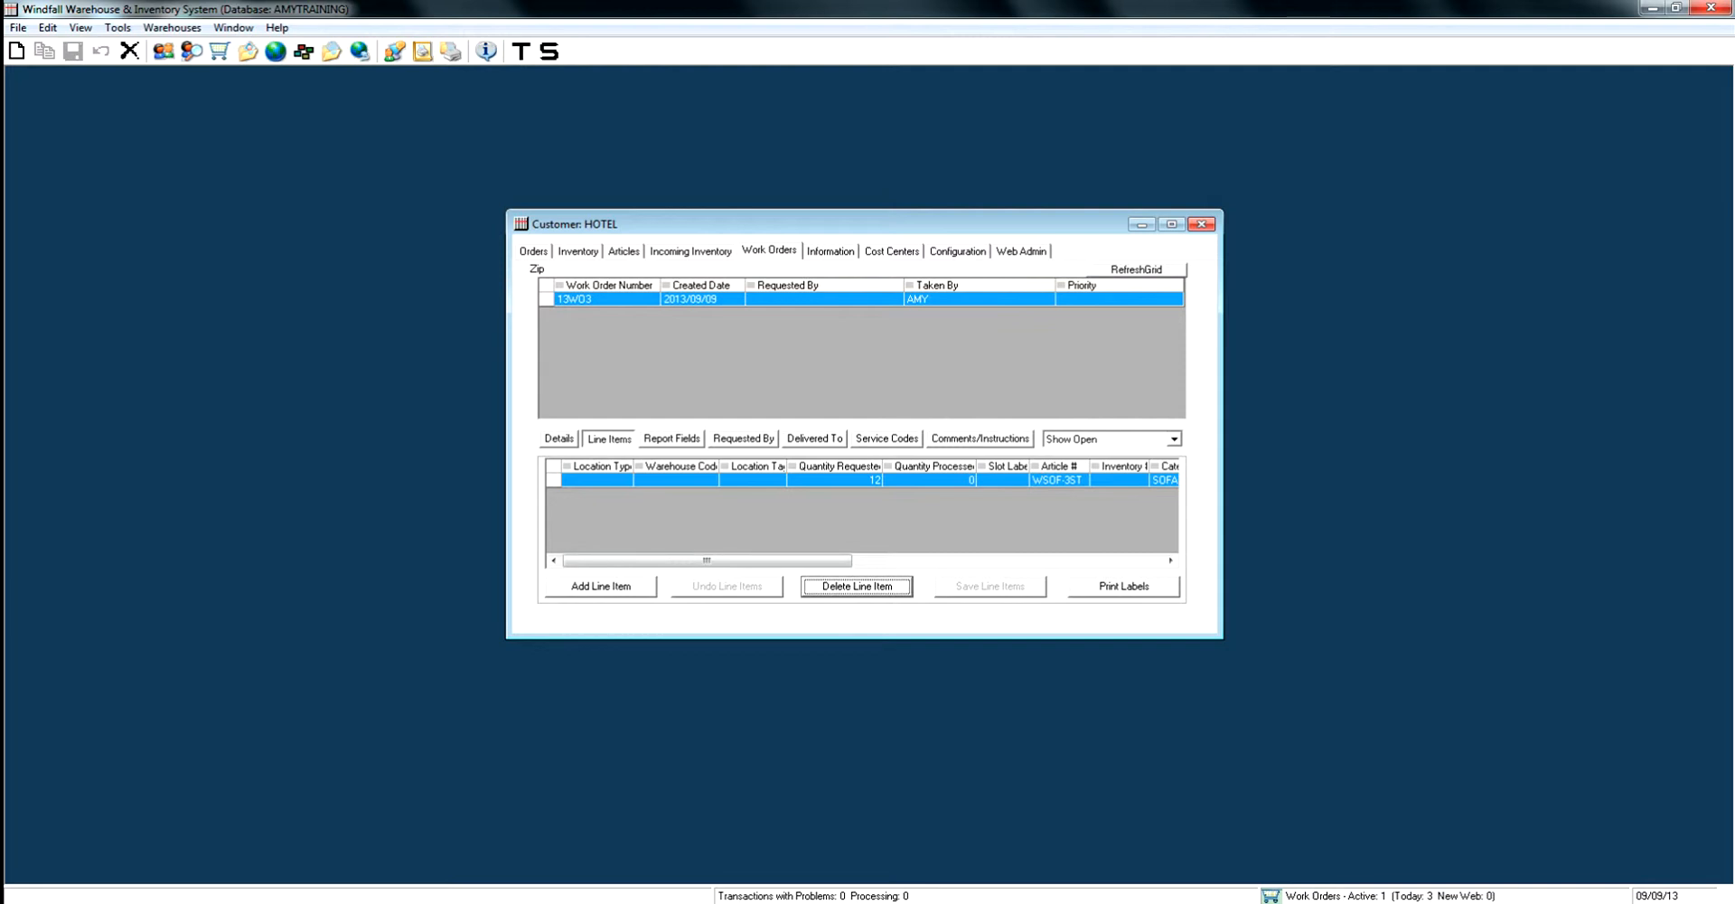
- Add a second line item for article CH200 with a quantity of 100
{"action": "left_click", "coordinate": [601, 586]}
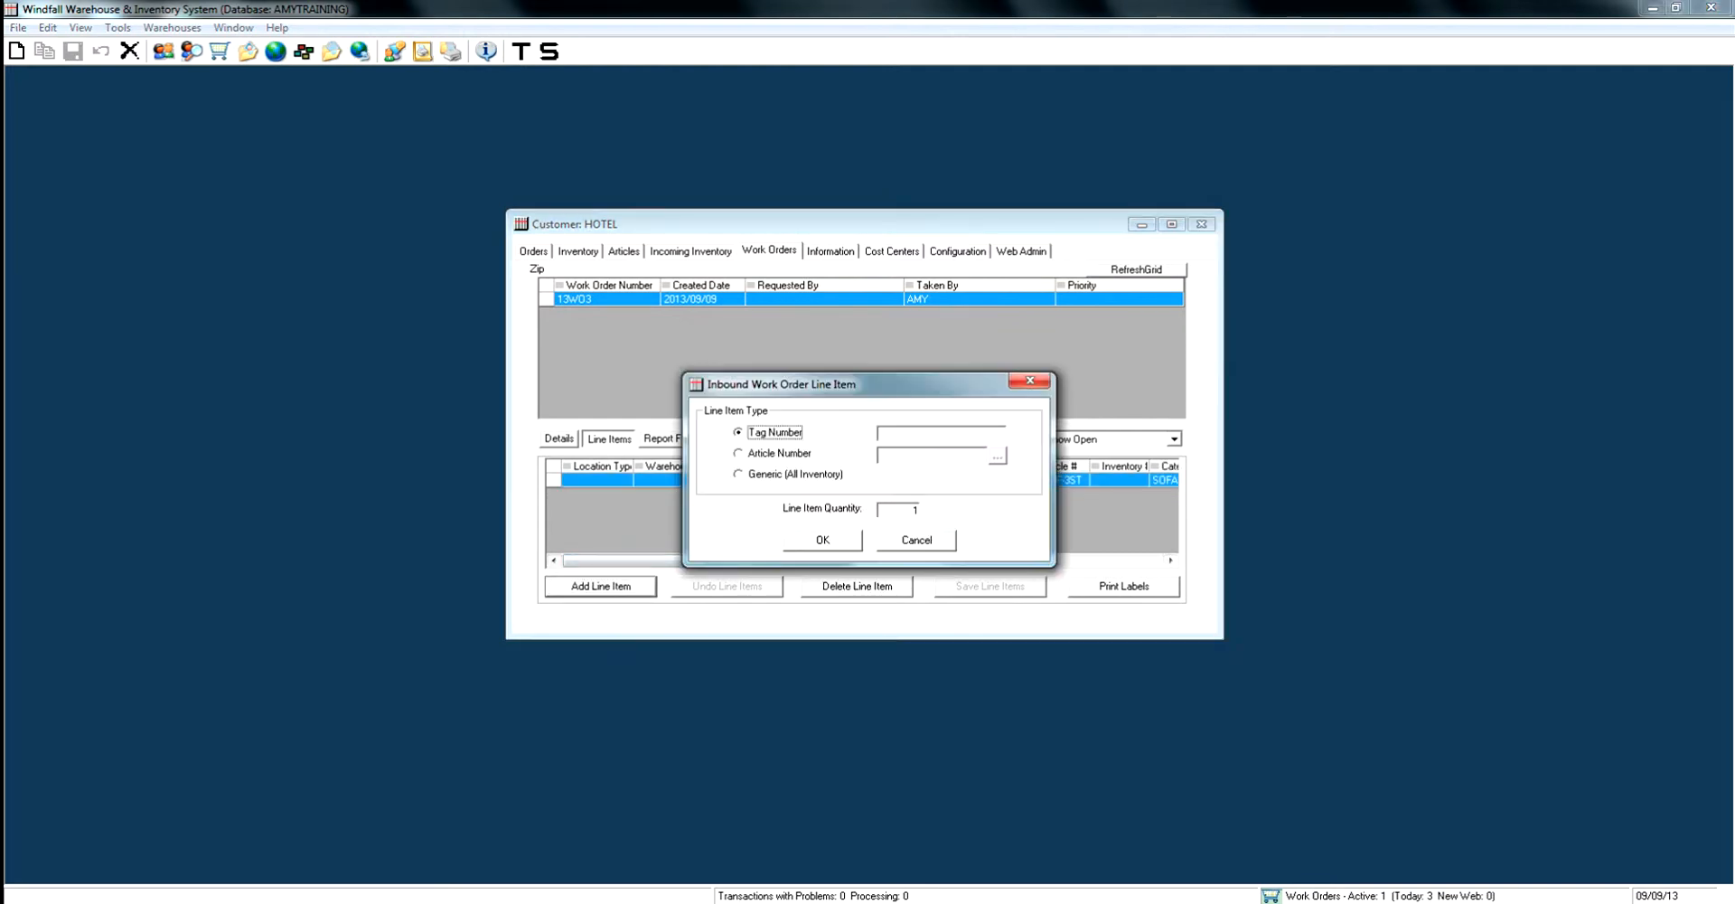
{"action": "left_click", "coordinate": [740, 453]}
{"action": "left_click", "coordinate": [998, 456]}
{"action": "left_click", "coordinate": [724, 456]}
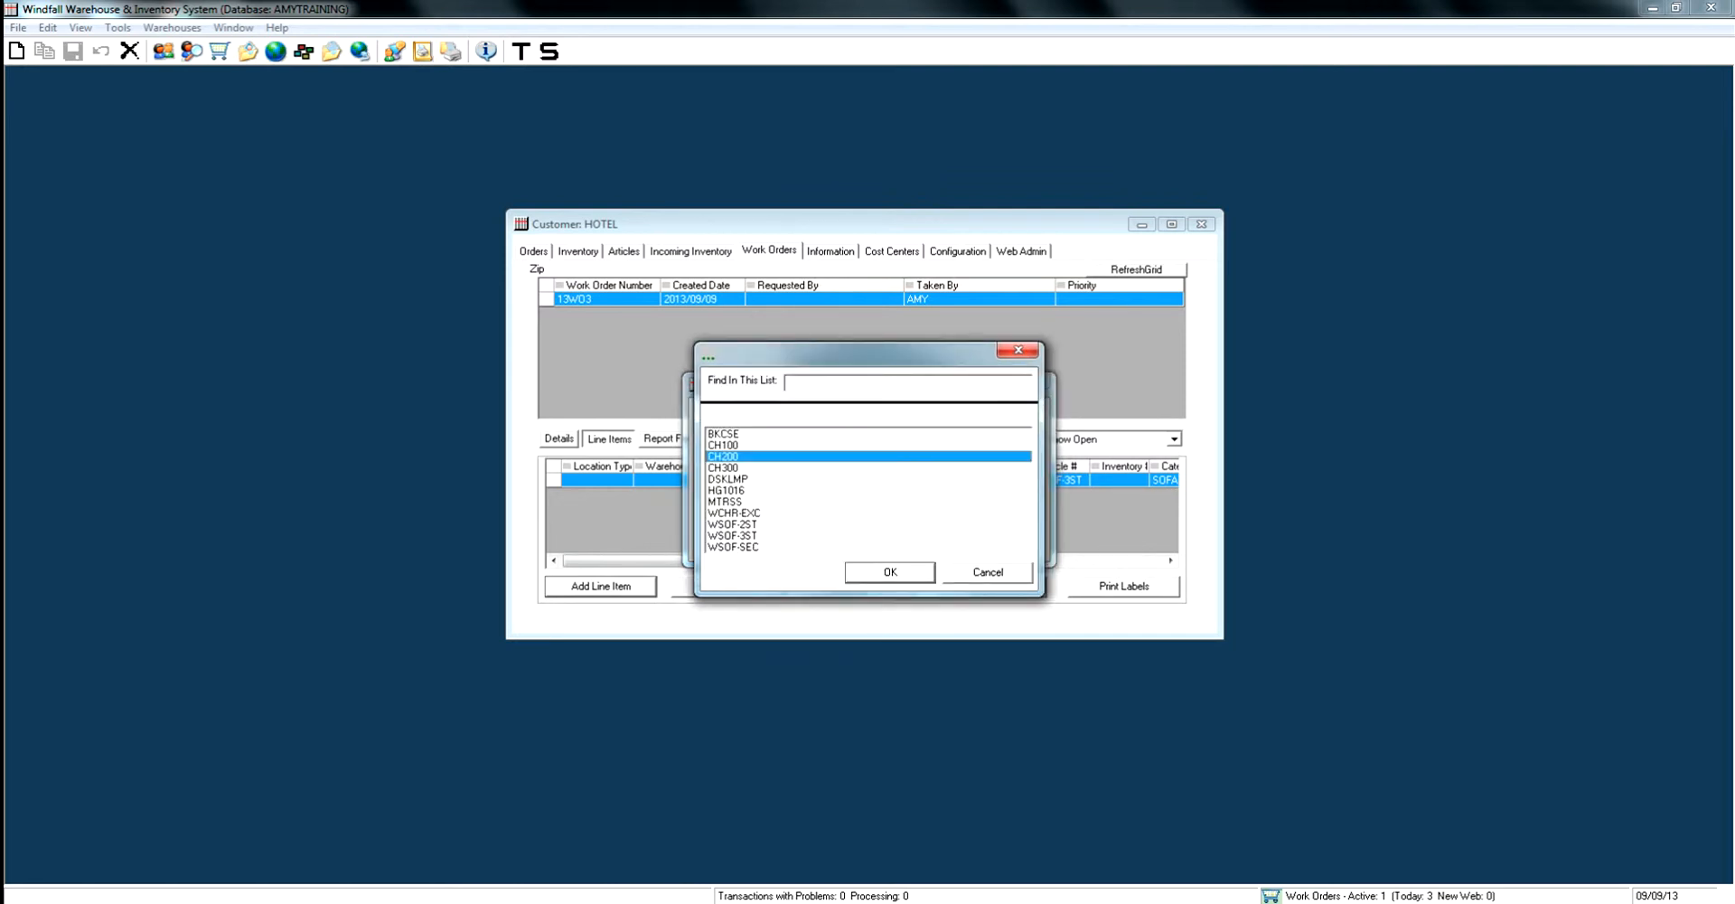
{"action": "key", "text": "Return"}
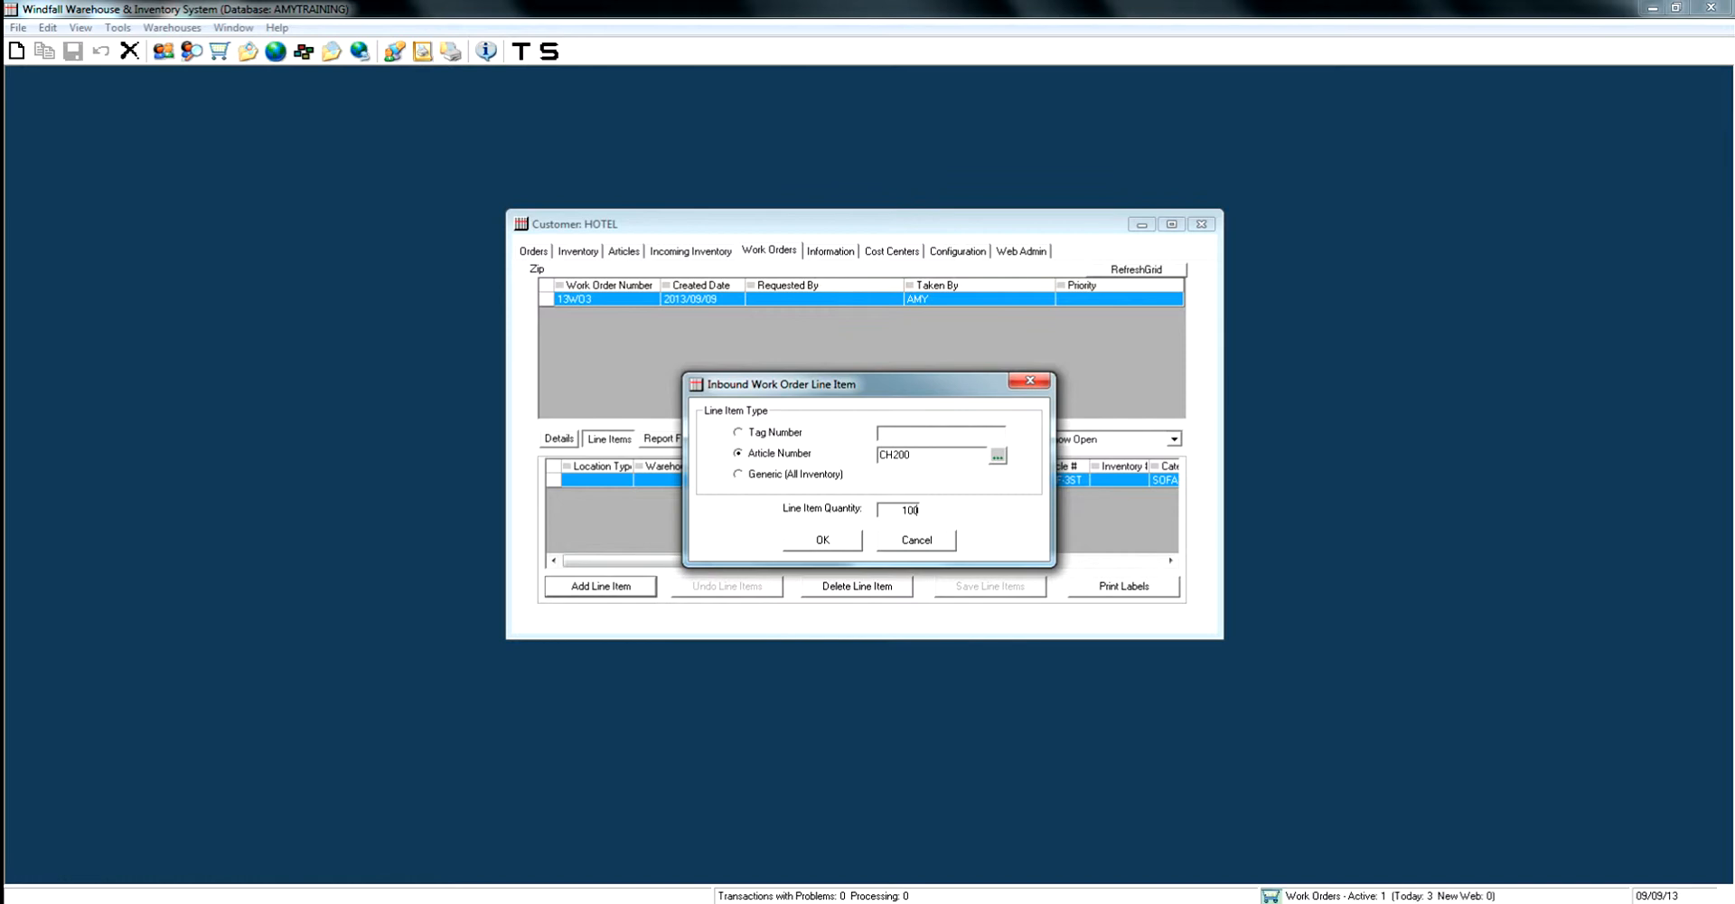
{"action": "key", "text": "Return"}
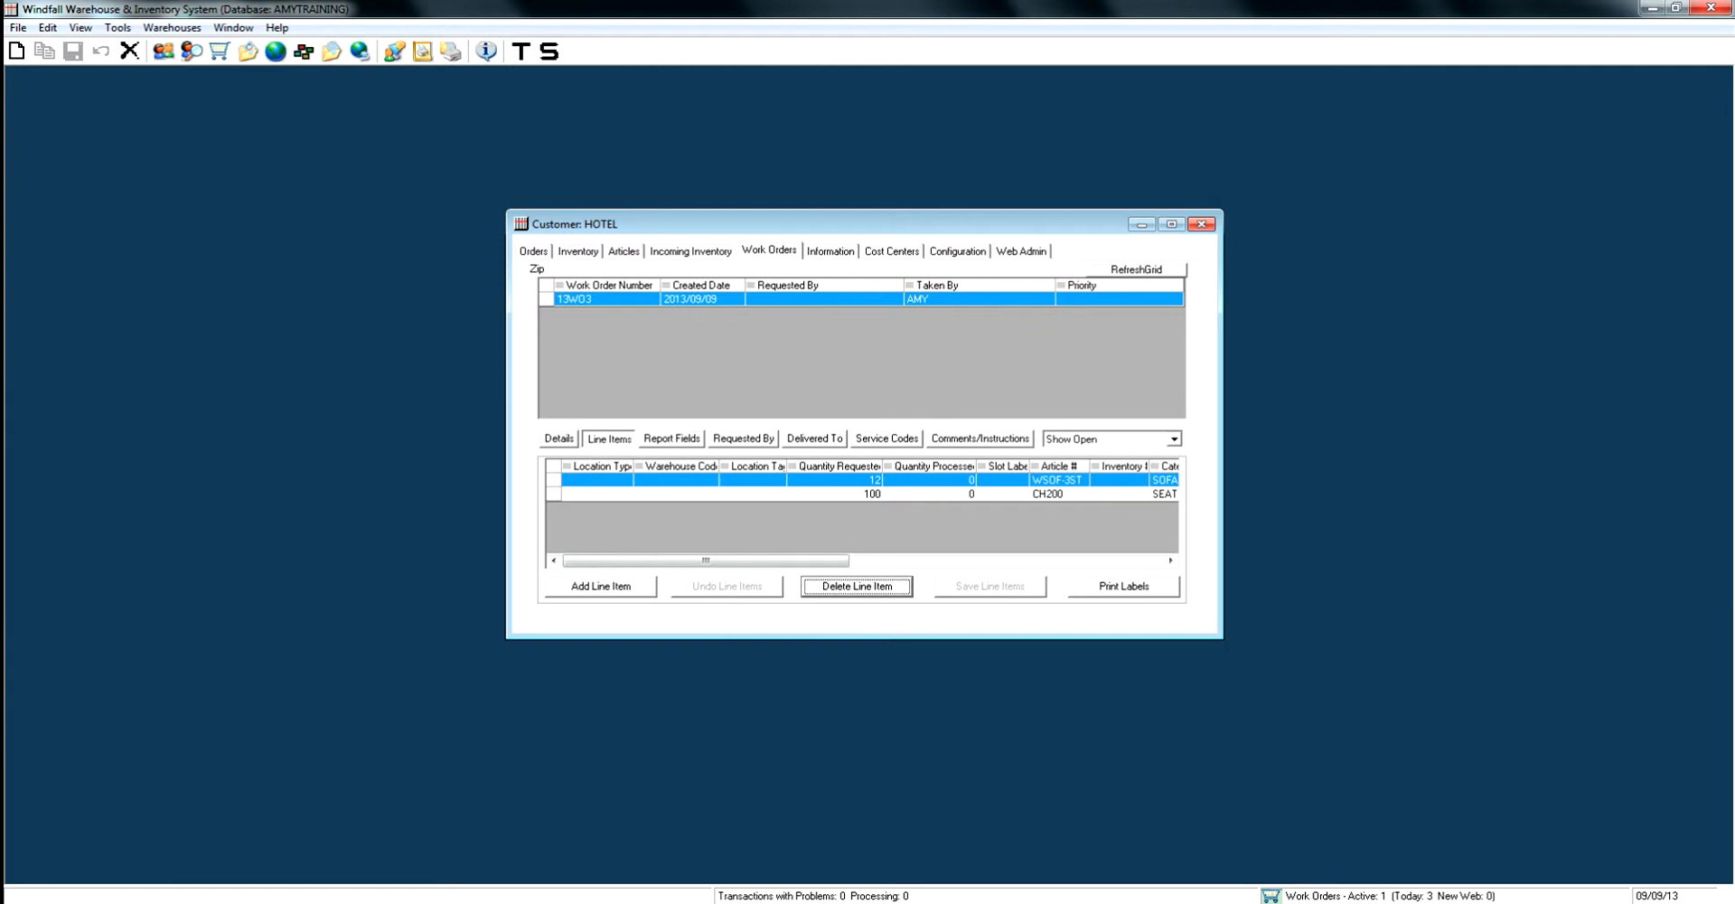
- Review the Report Fields, Requested By, Delivered To and Service Codes sections of the work order
{"action": "left_click", "coordinate": [672, 440]}
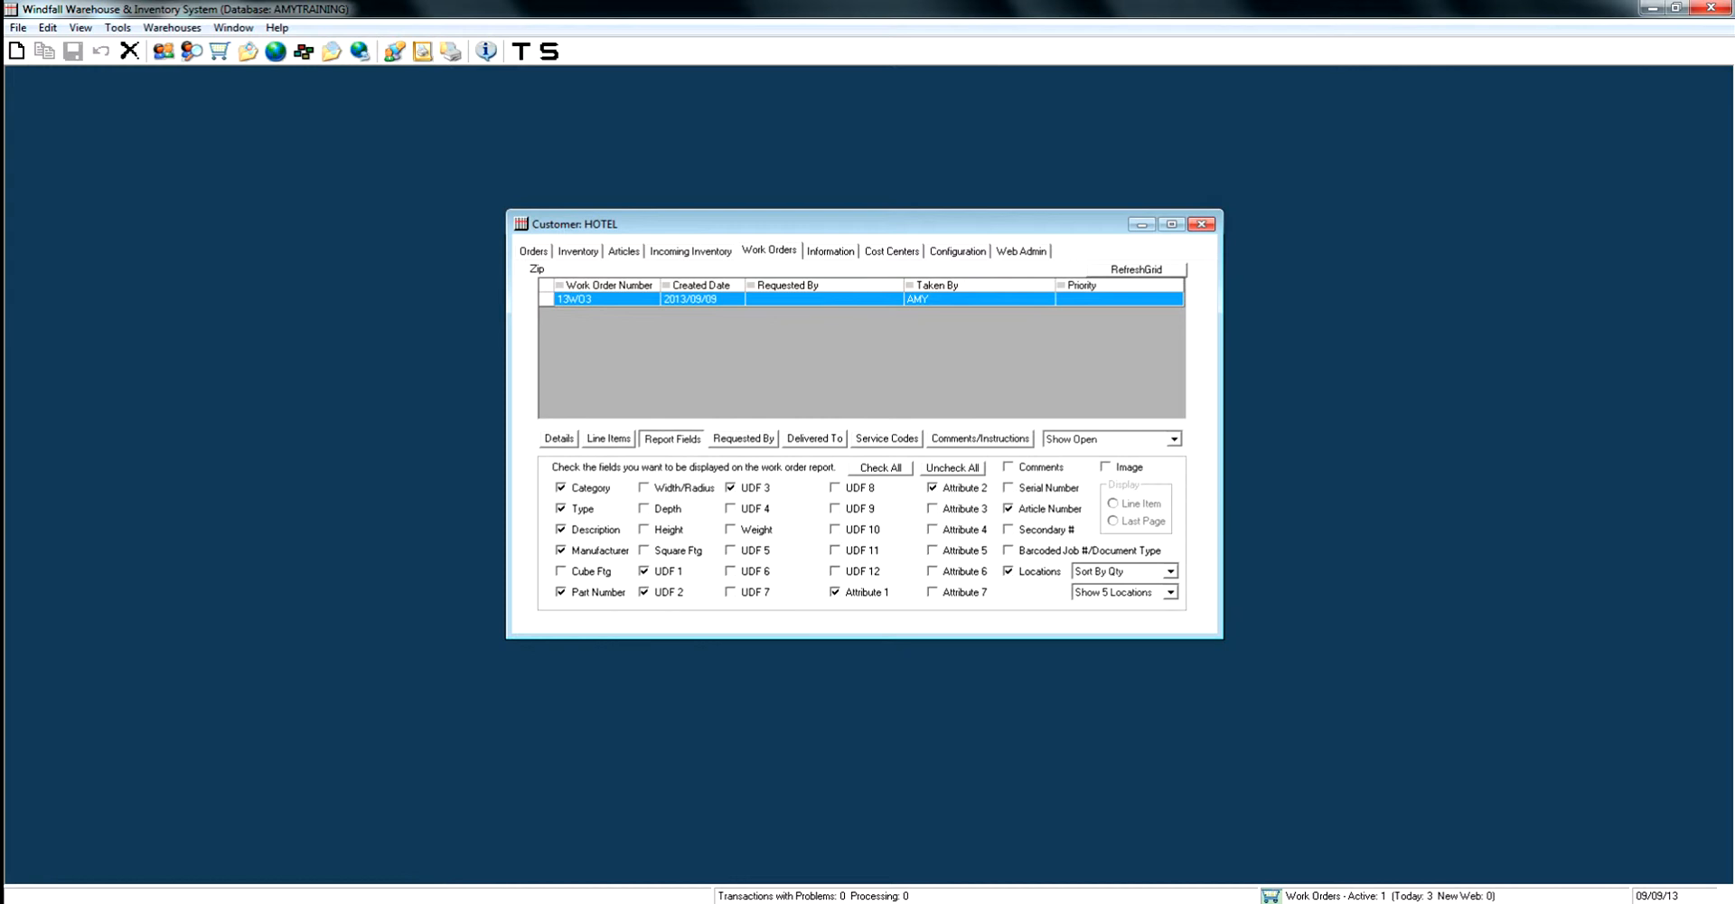
{"action": "left_click", "coordinate": [744, 439]}
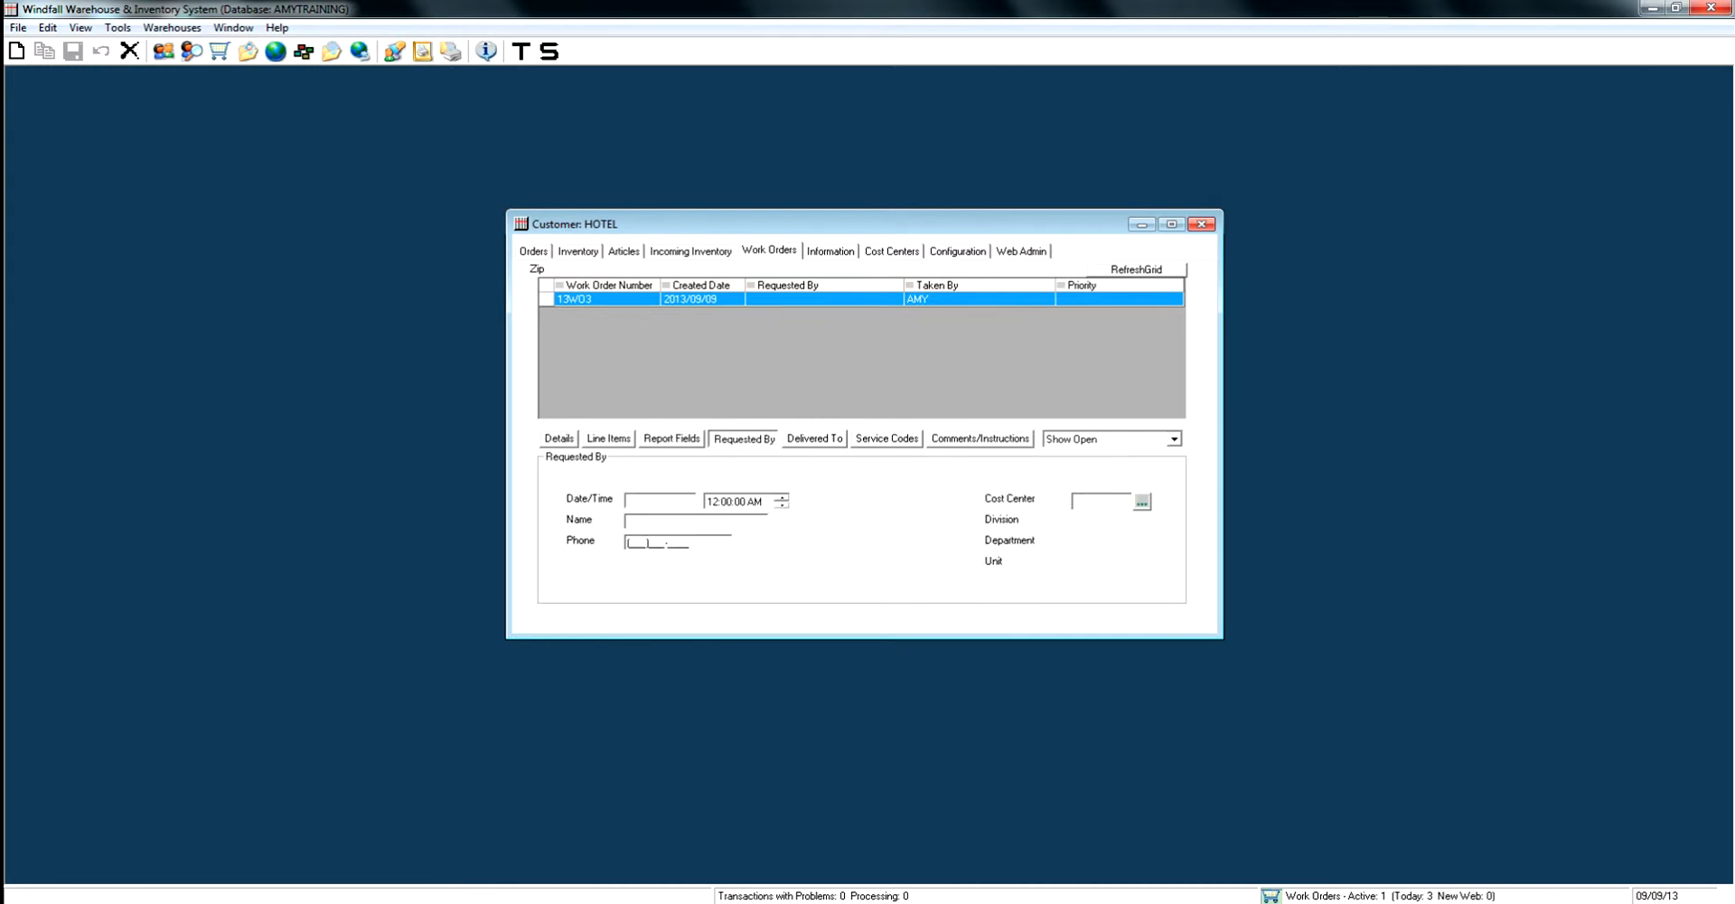
{"action": "left_click", "coordinate": [814, 438]}
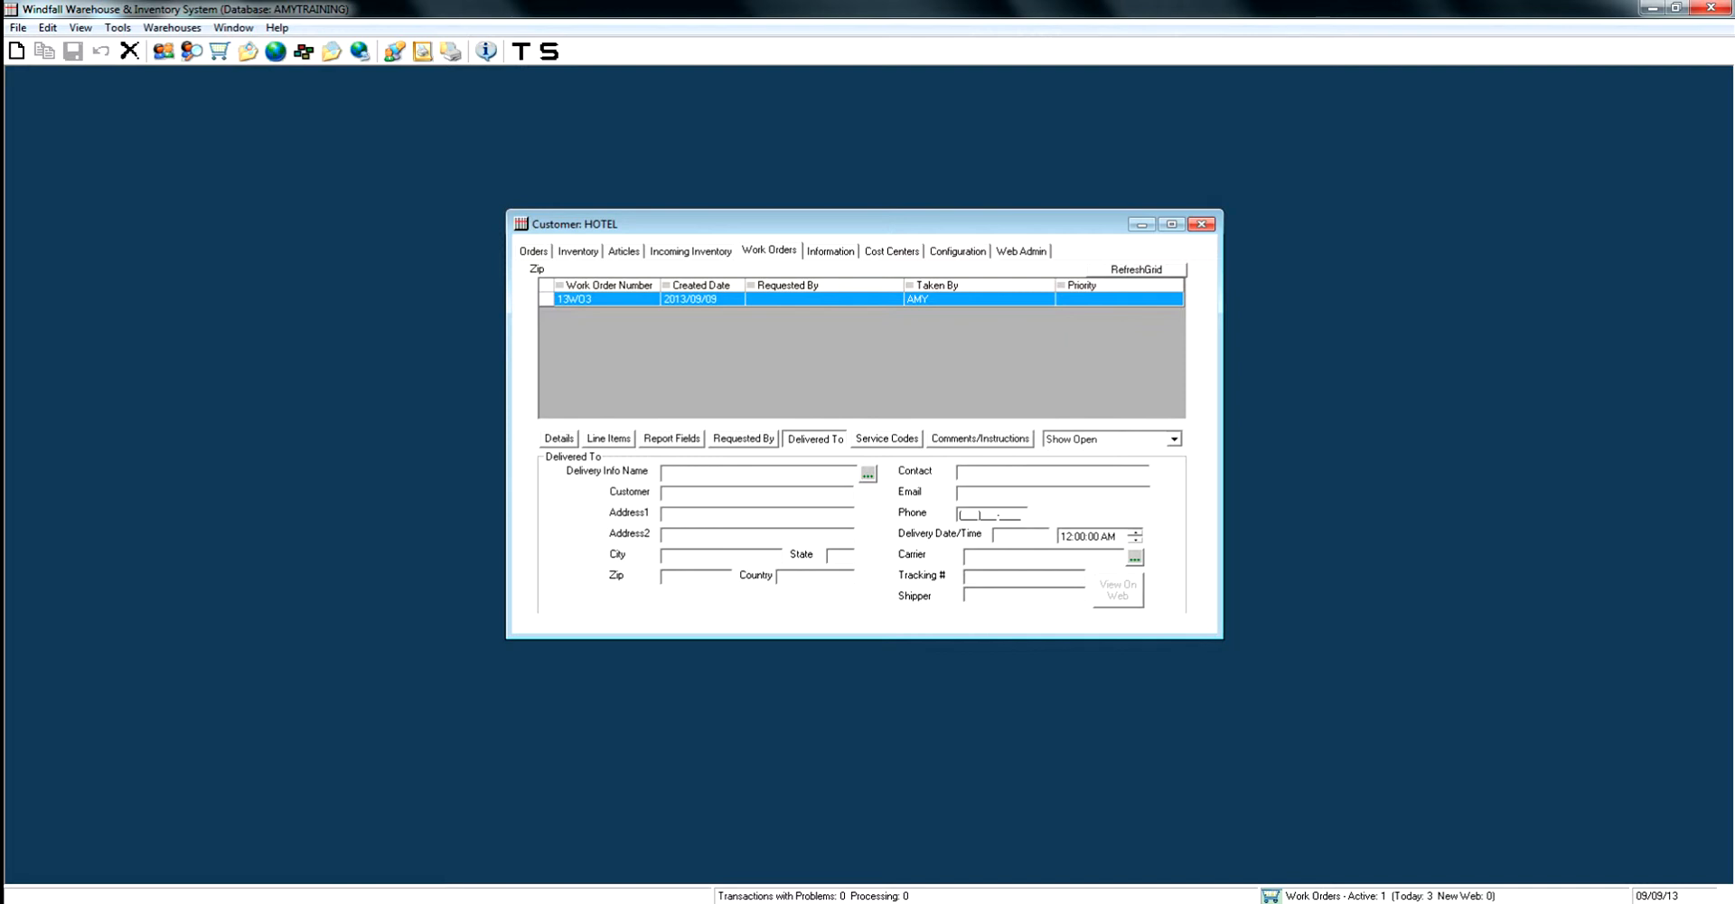
{"action": "left_click", "coordinate": [886, 438]}
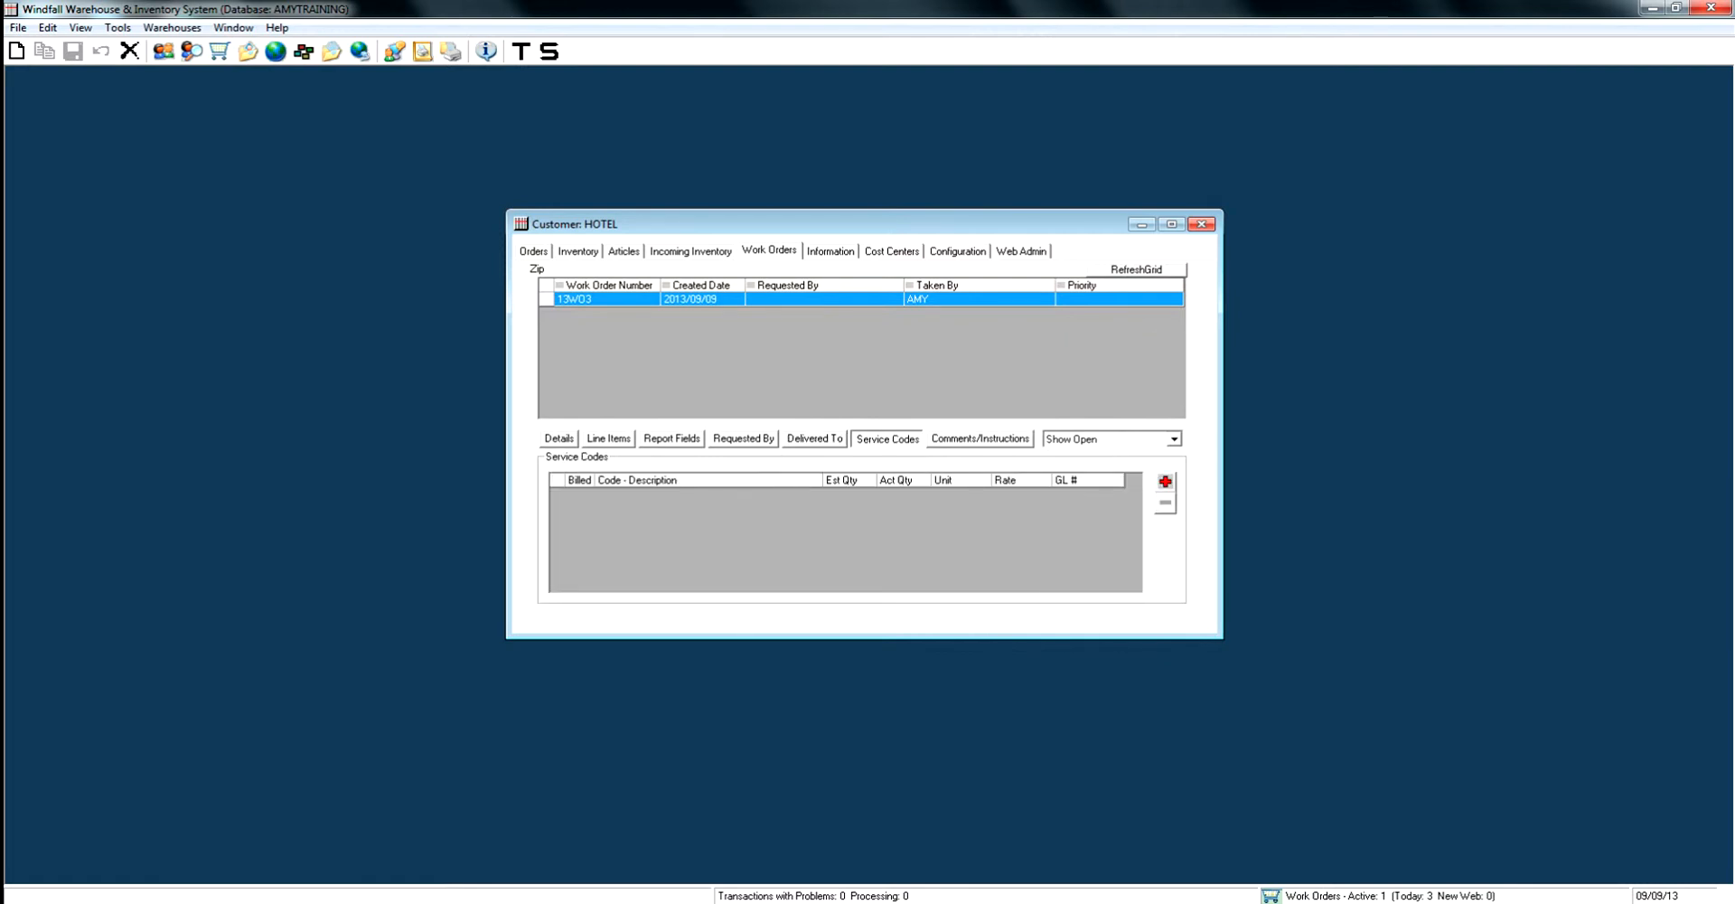
- Enter the comment TWO TRUCKS EXPECTED in the work order's comments and save
{"action": "left_click", "coordinate": [981, 438]}
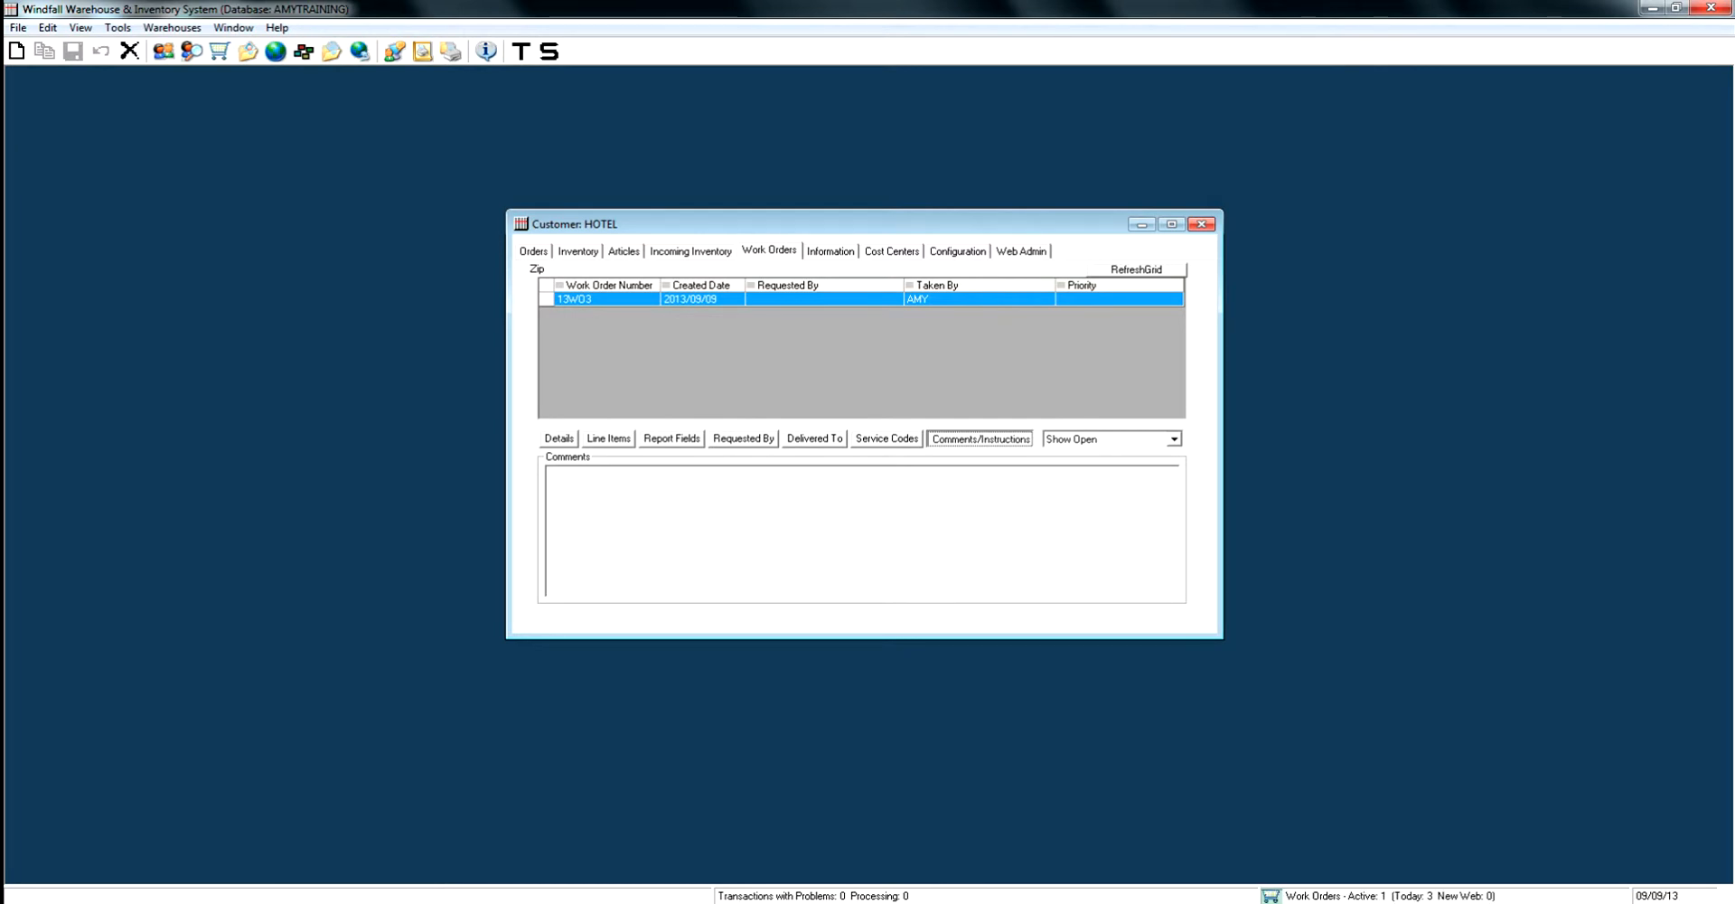
{"action": "left_click", "coordinate": [578, 479]}
{"action": "type", "text": "T"}
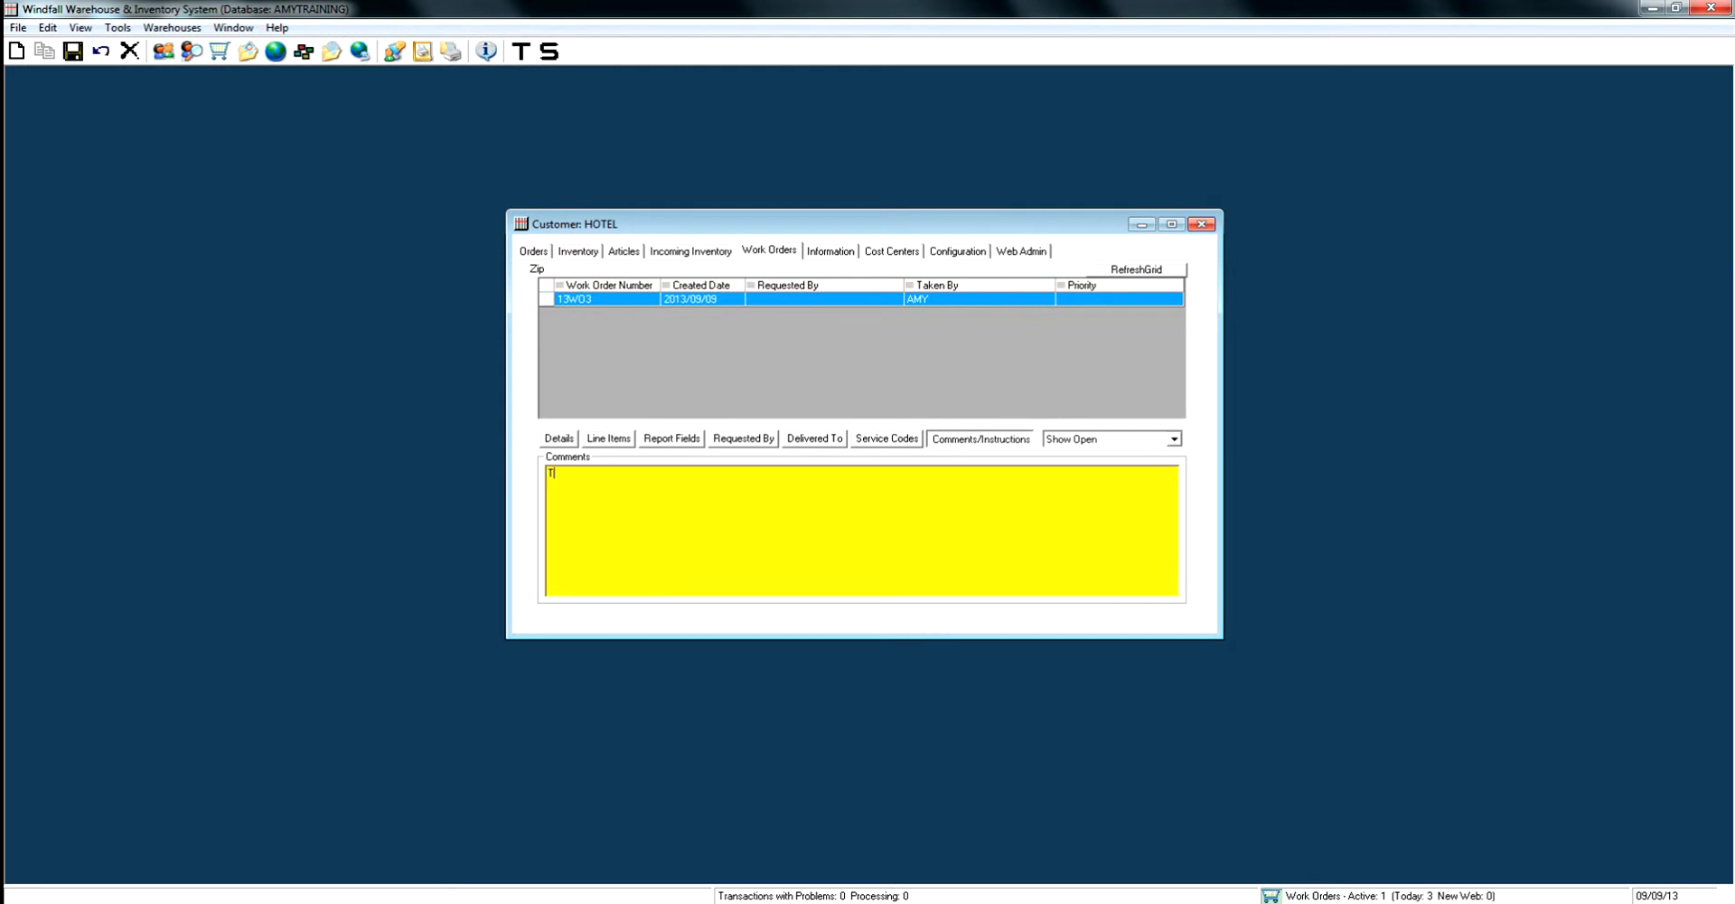
{"action": "type", "text": "WO TRUCKS EXPECTED"}
{"action": "key", "text": "ctrl+s"}
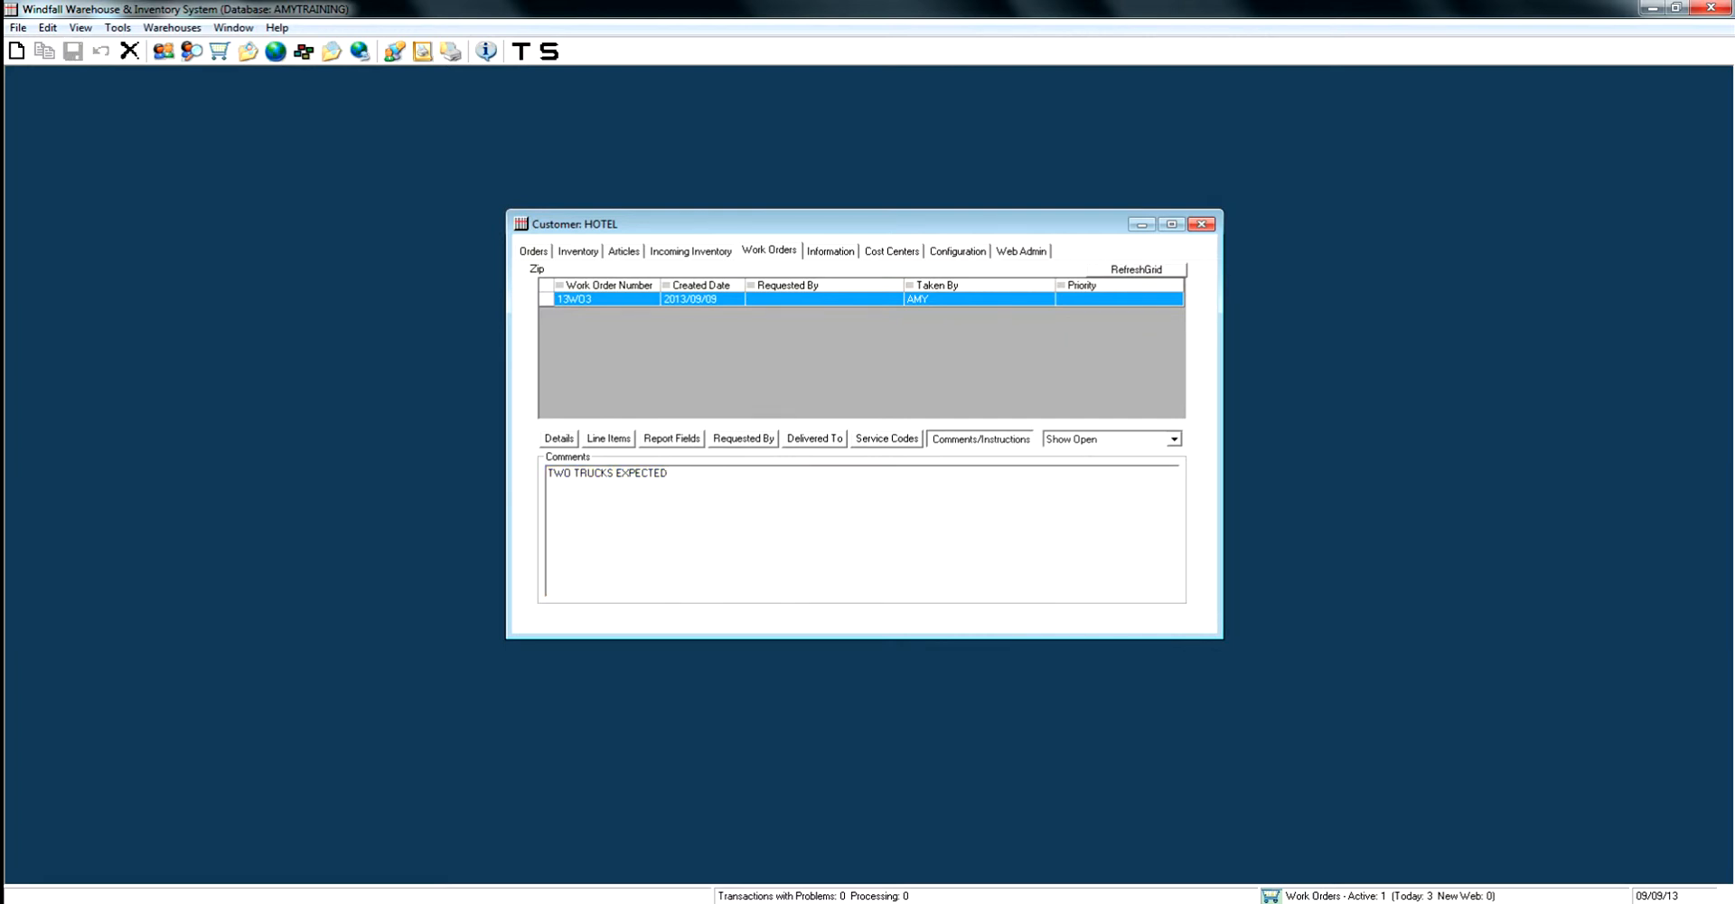
- Print-preview the updated work order with its line items
{"action": "left_click", "coordinate": [559, 439]}
{"action": "left_click", "coordinate": [621, 582]}
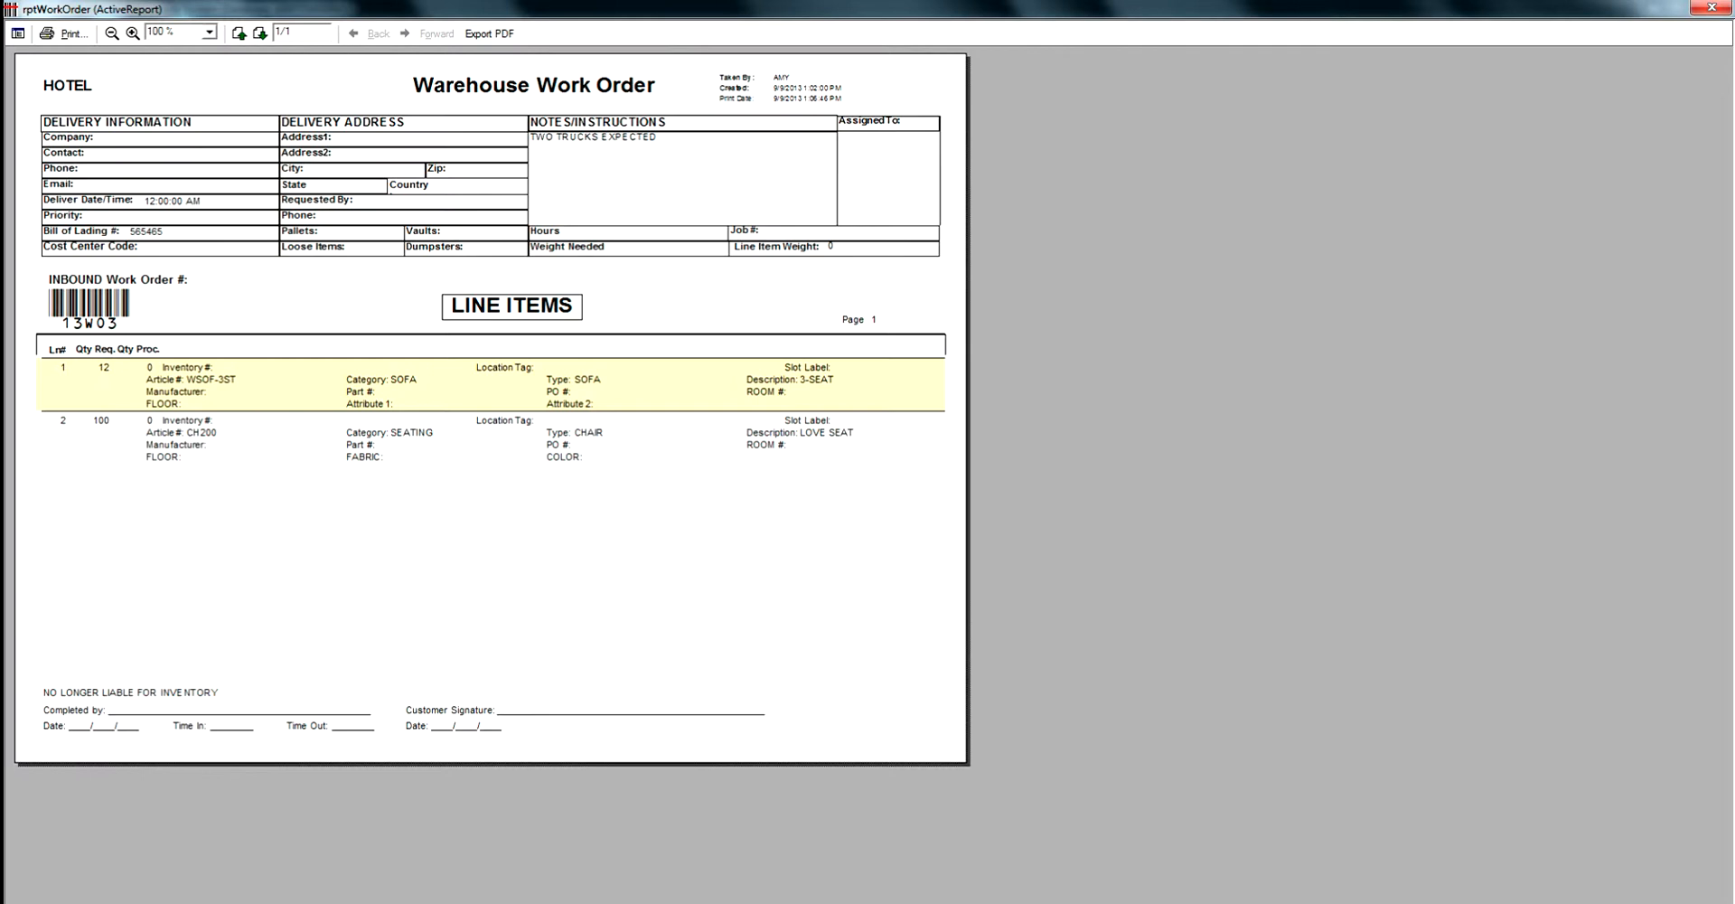
- Switch to the mobile device app and start the Inventory In activity for customer HOTEL and customer order HOTEL
{"action": "key", "text": "alt+Tab"}
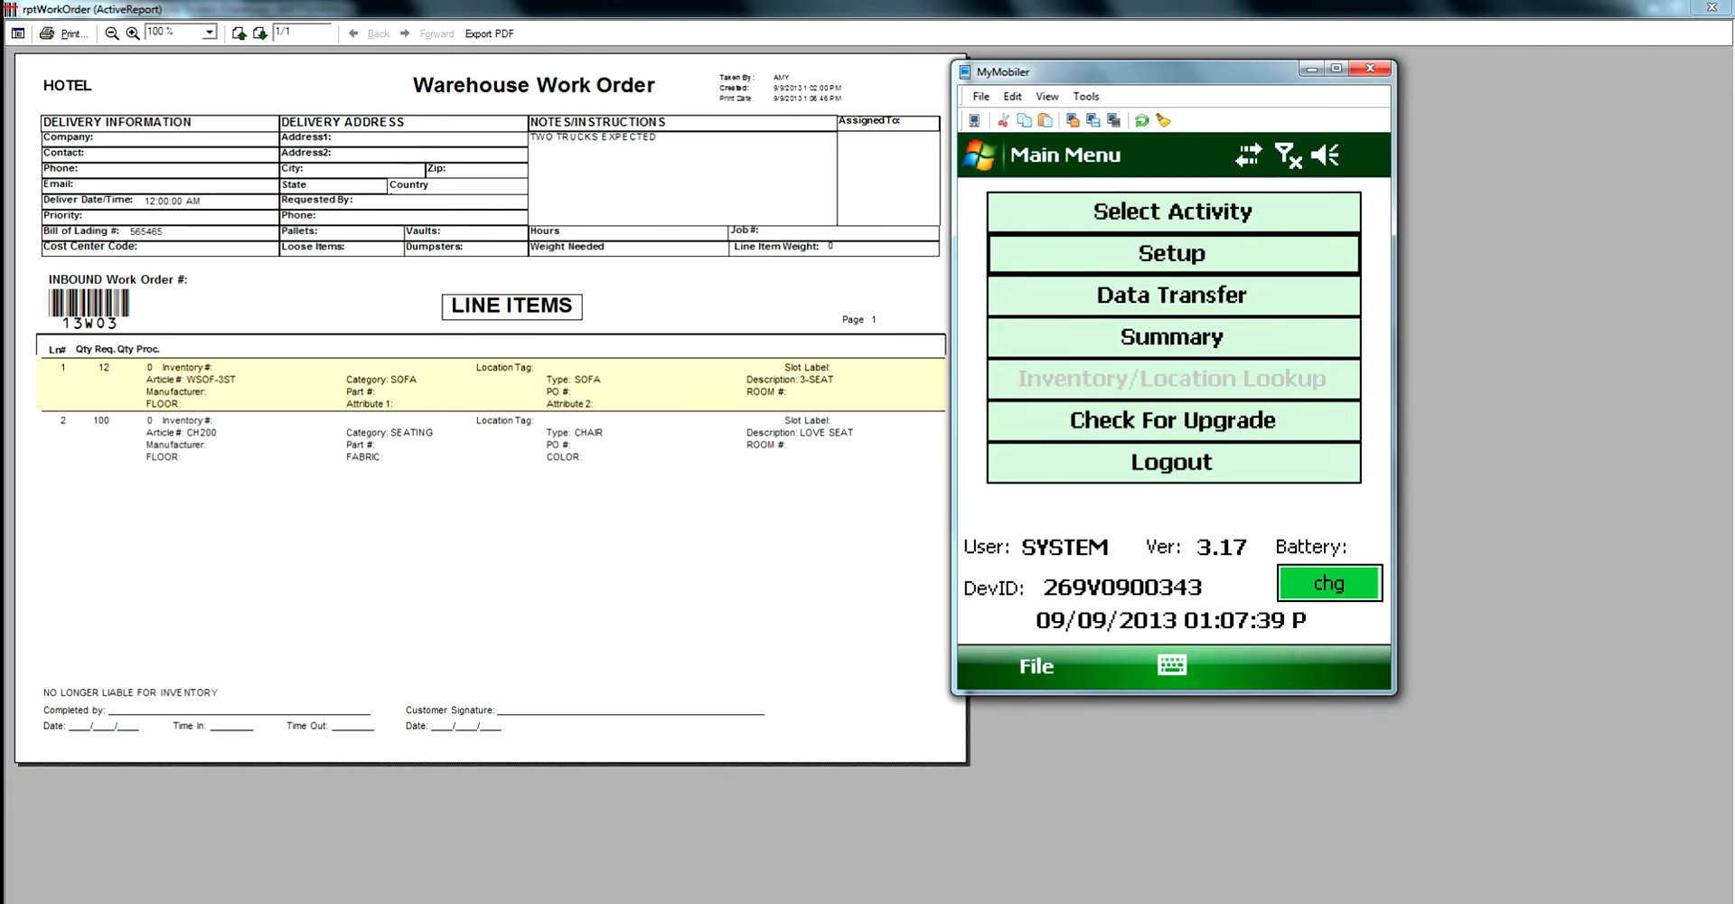
{"action": "left_click", "coordinate": [1173, 212]}
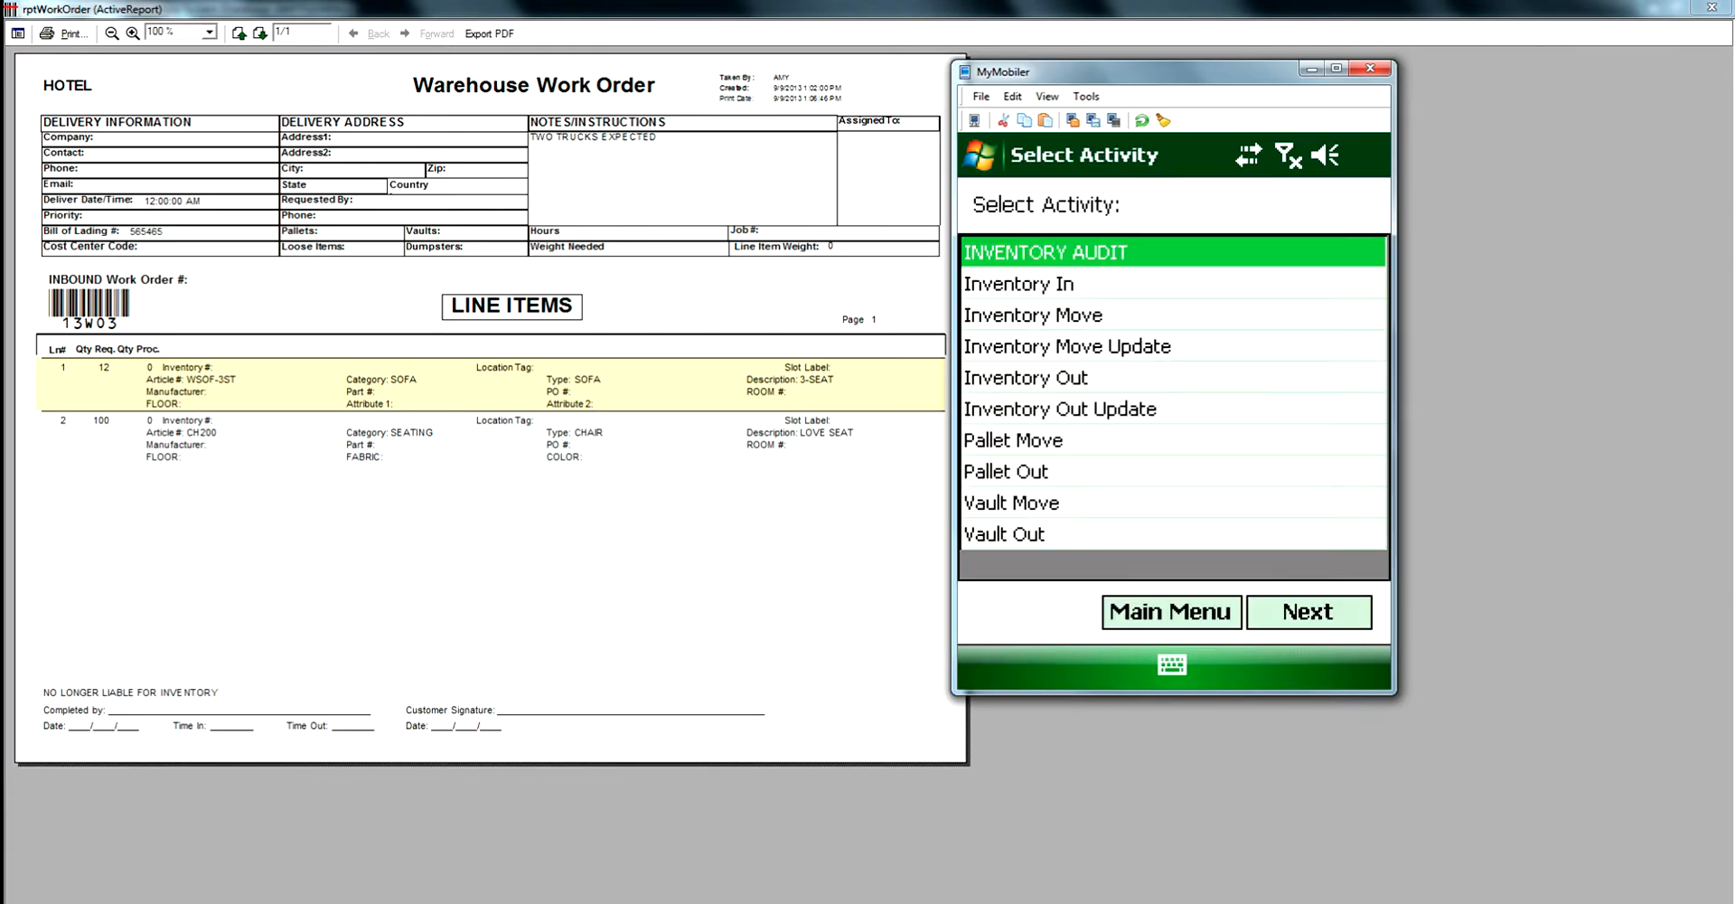
{"action": "left_click", "coordinate": [1084, 284]}
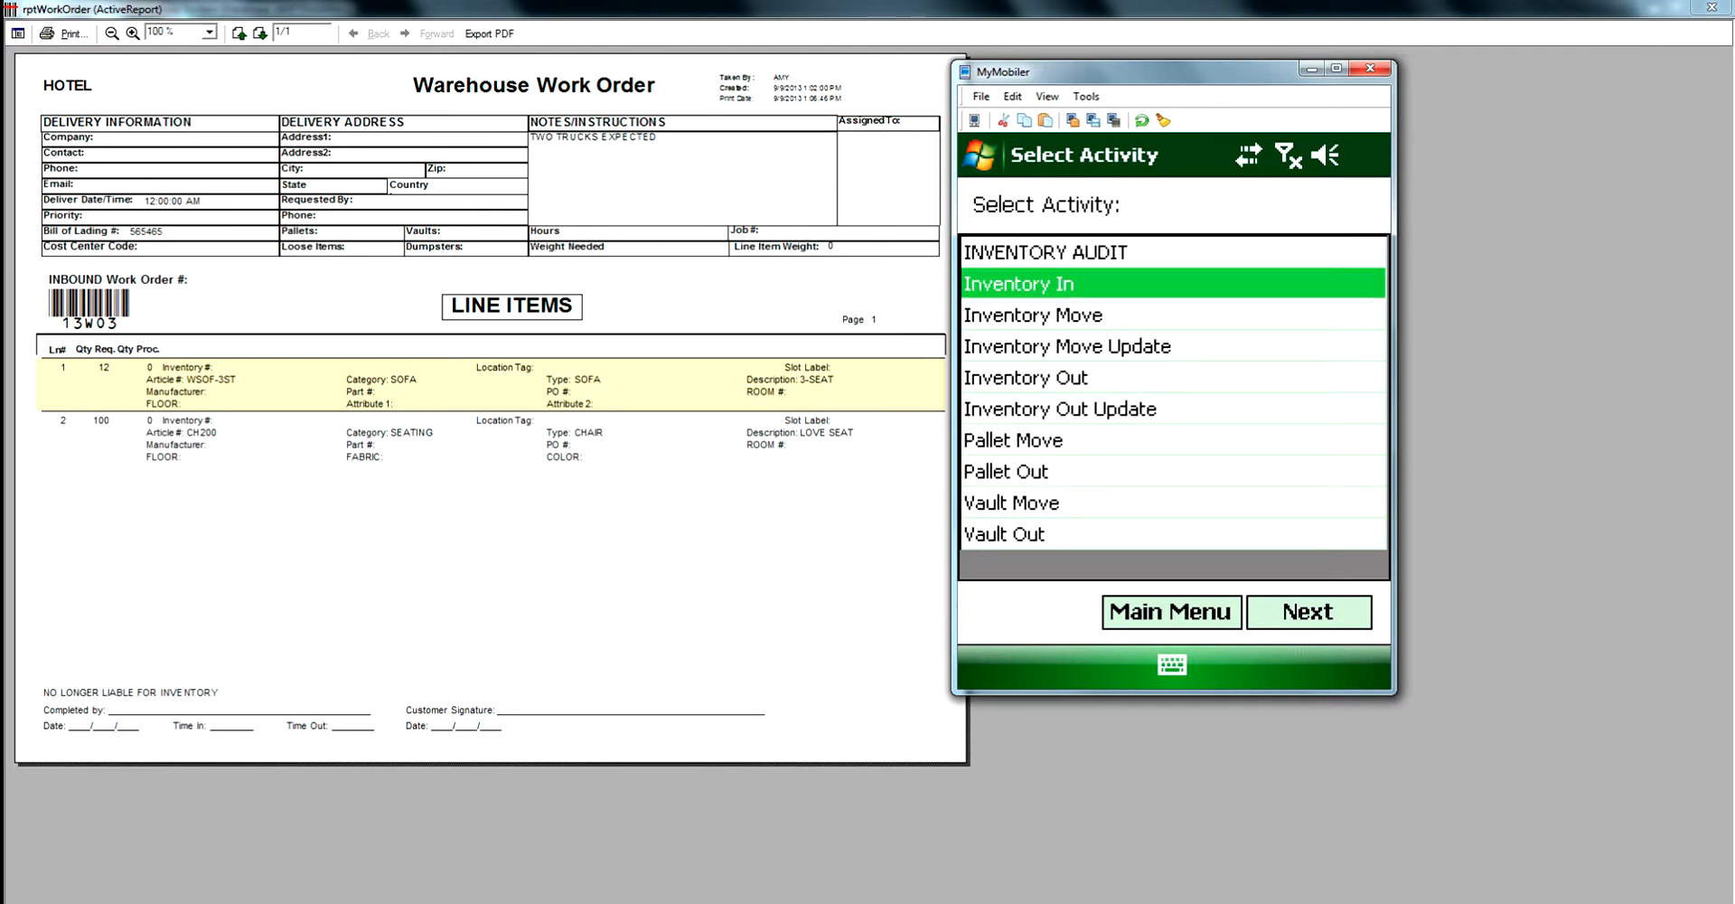
{"action": "left_click", "coordinate": [1308, 611]}
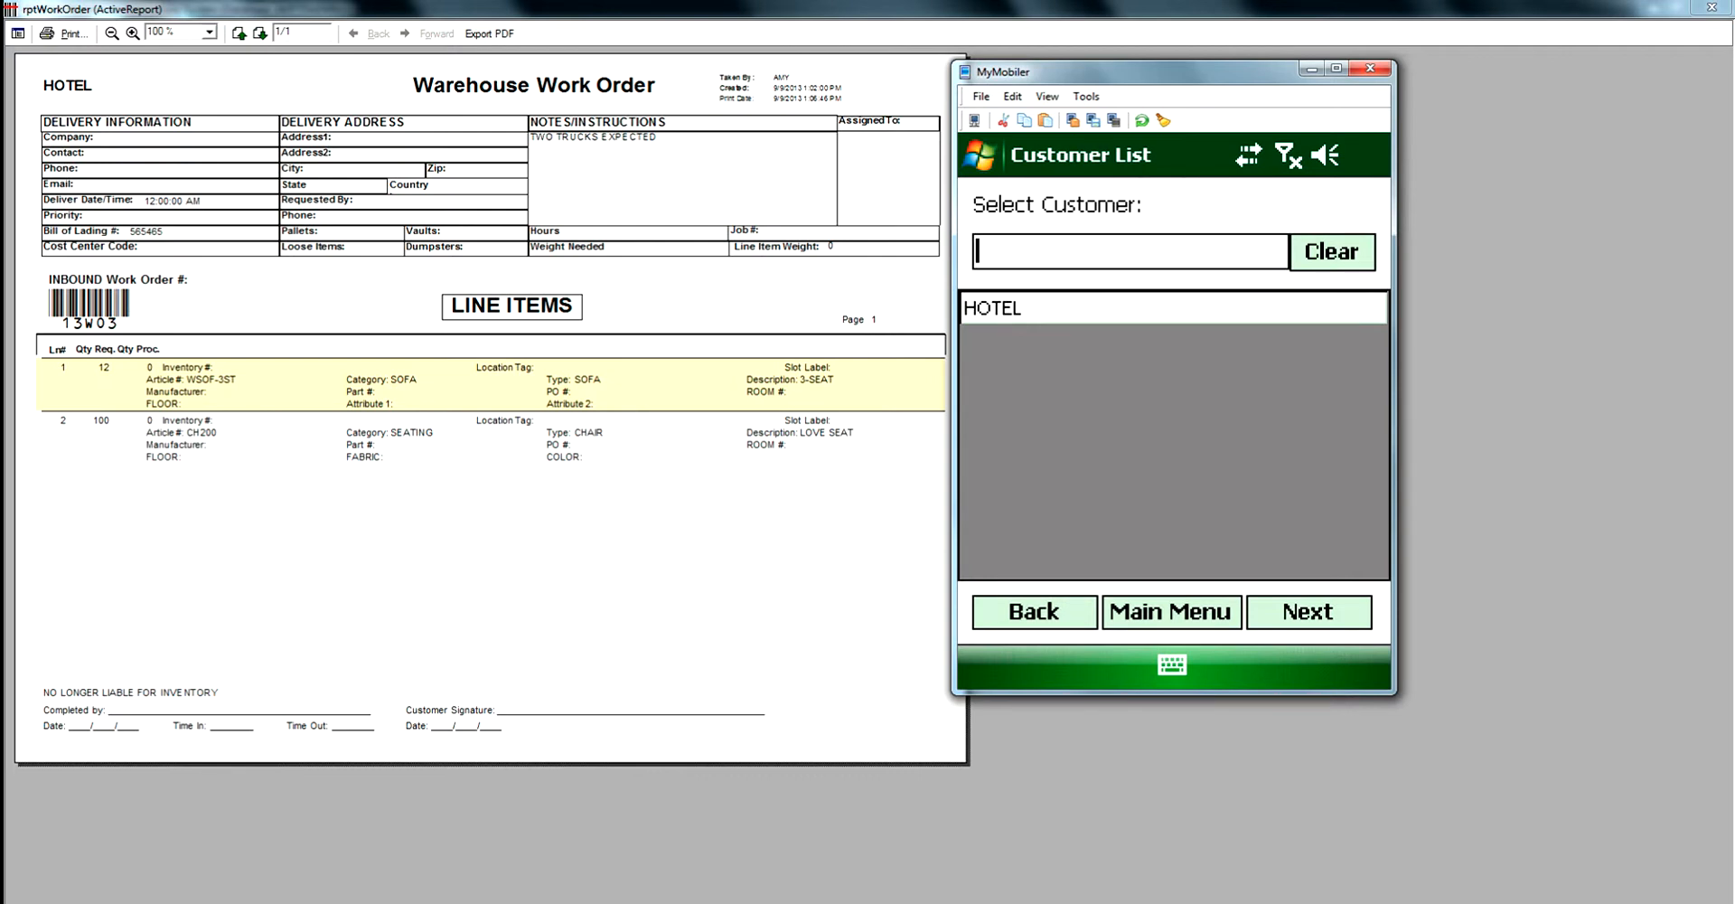
{"action": "left_click", "coordinate": [1173, 308]}
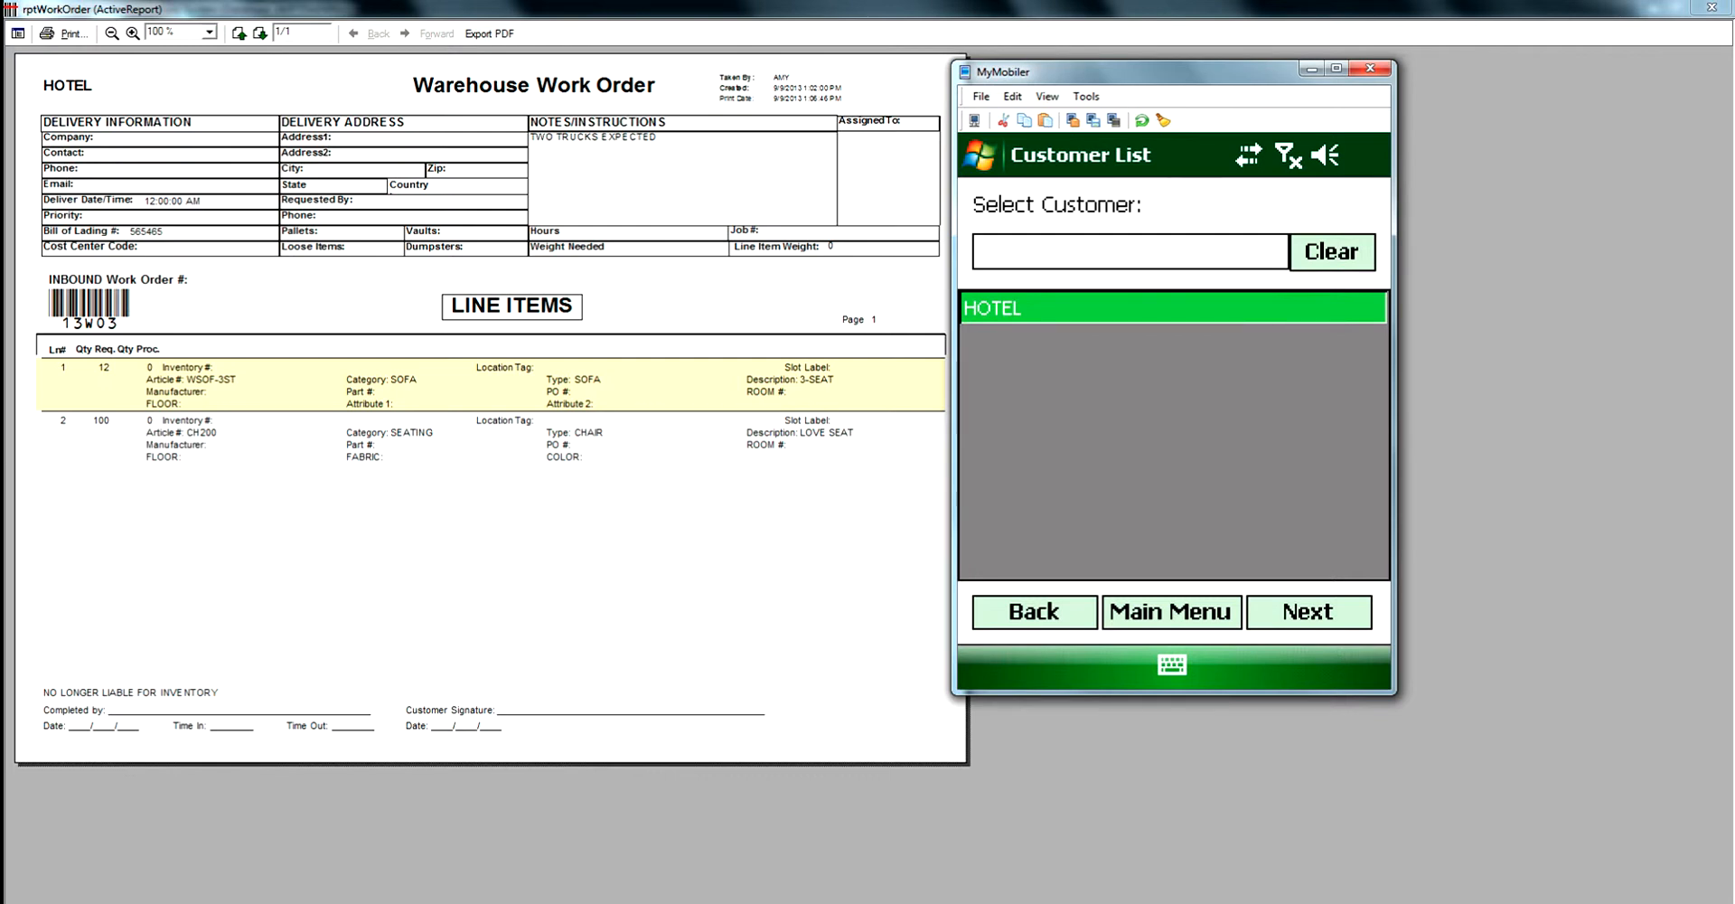
{"action": "left_click", "coordinate": [1308, 612]}
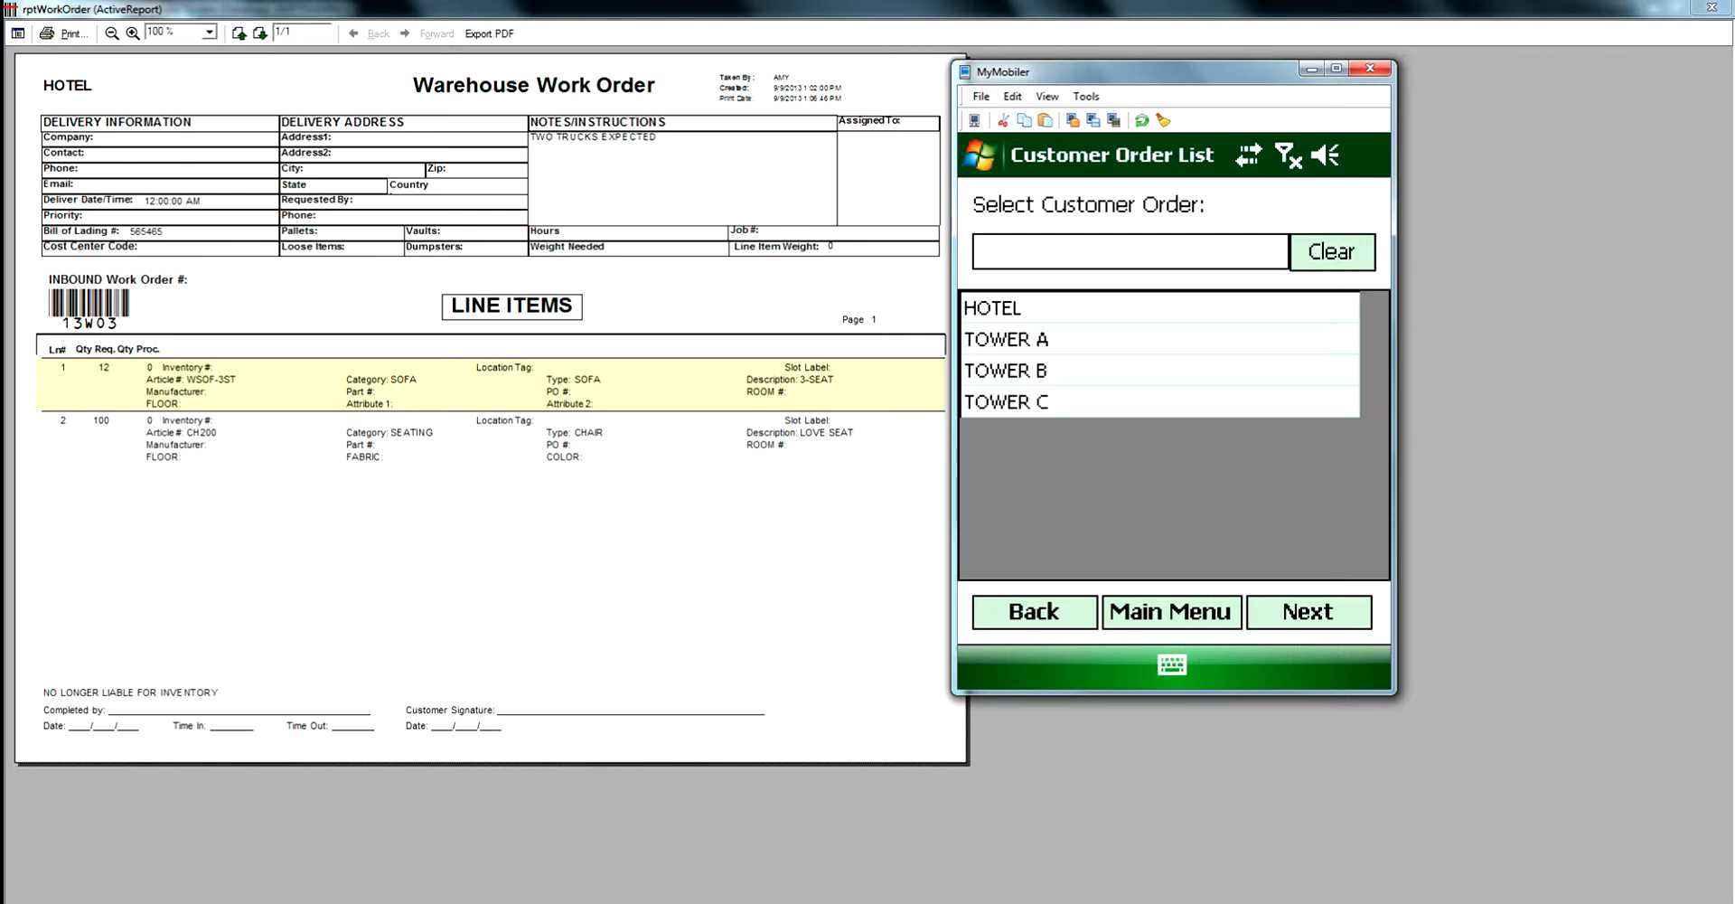
{"action": "left_click", "coordinate": [1159, 309]}
{"action": "left_click", "coordinate": [1309, 612]}
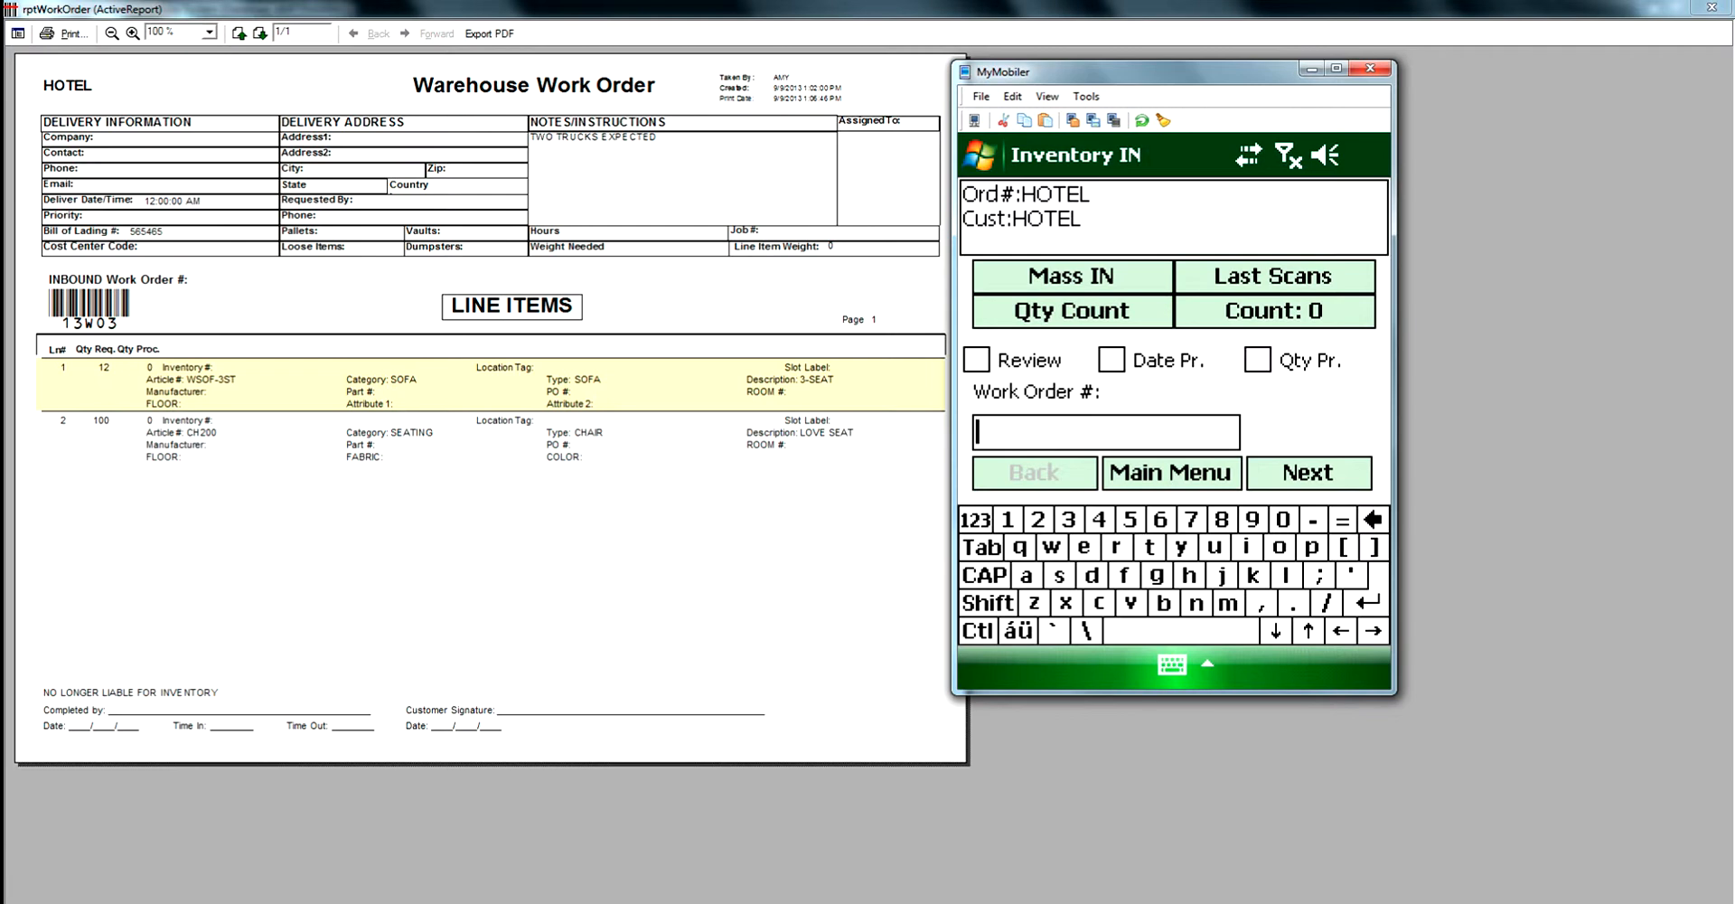
- Enter work order 13W03 and set the quantity count for the first item to 12
{"action": "type", "text": "13WO3"}
{"action": "key", "text": "Return"}
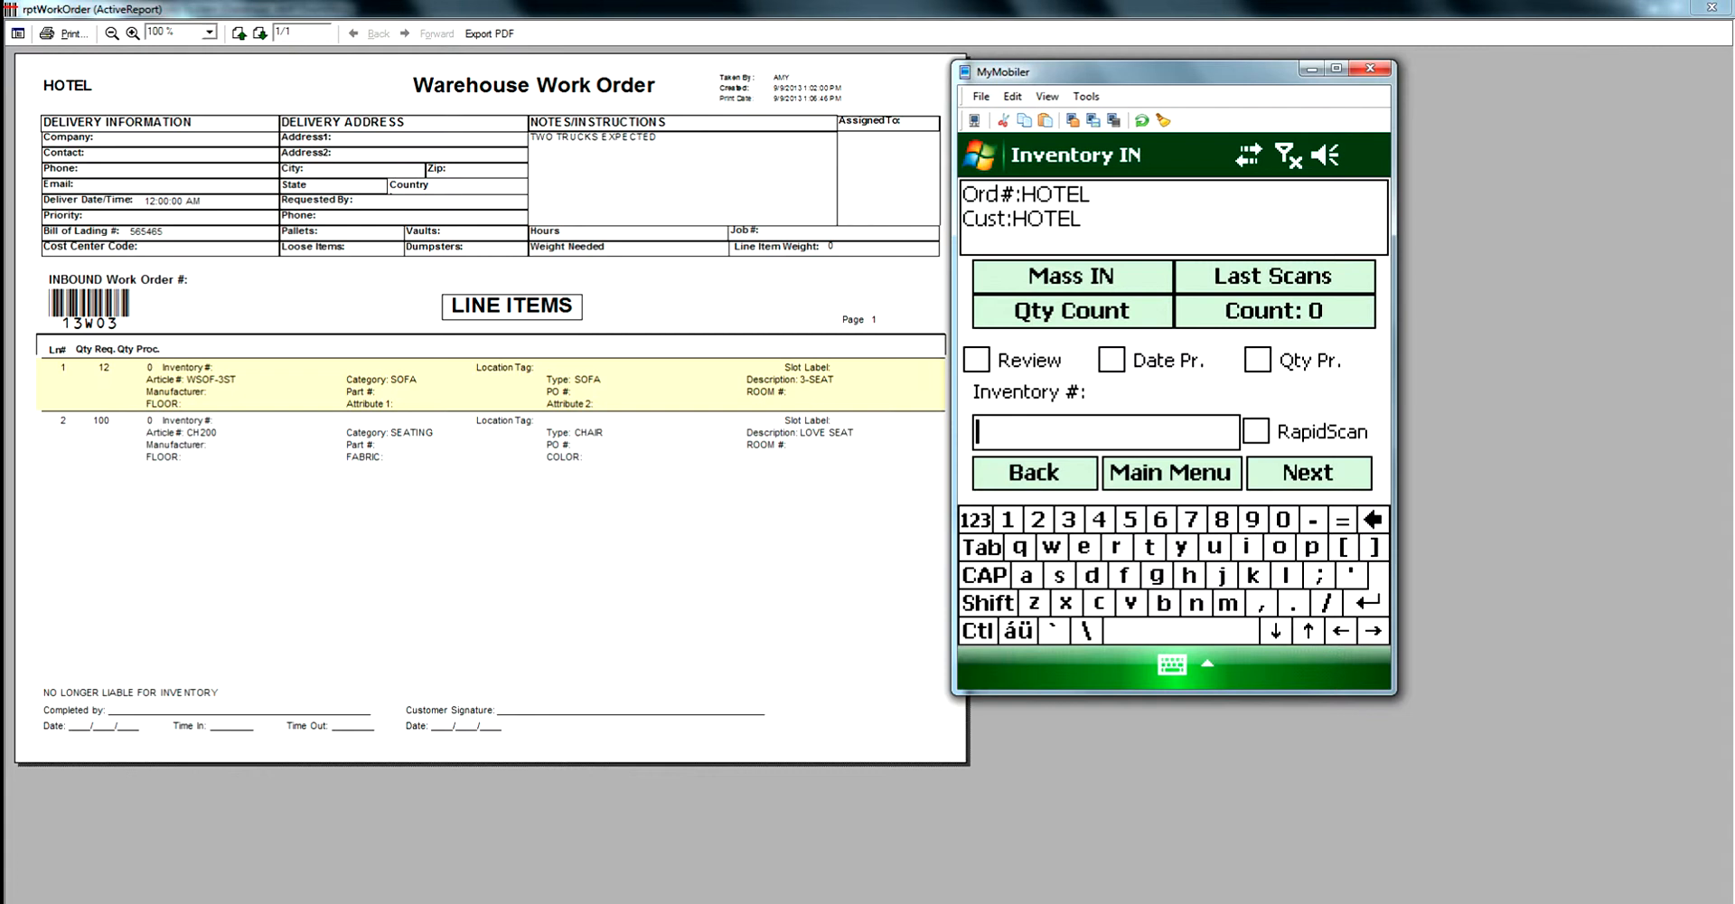
{"action": "left_click", "coordinate": [1073, 311]}
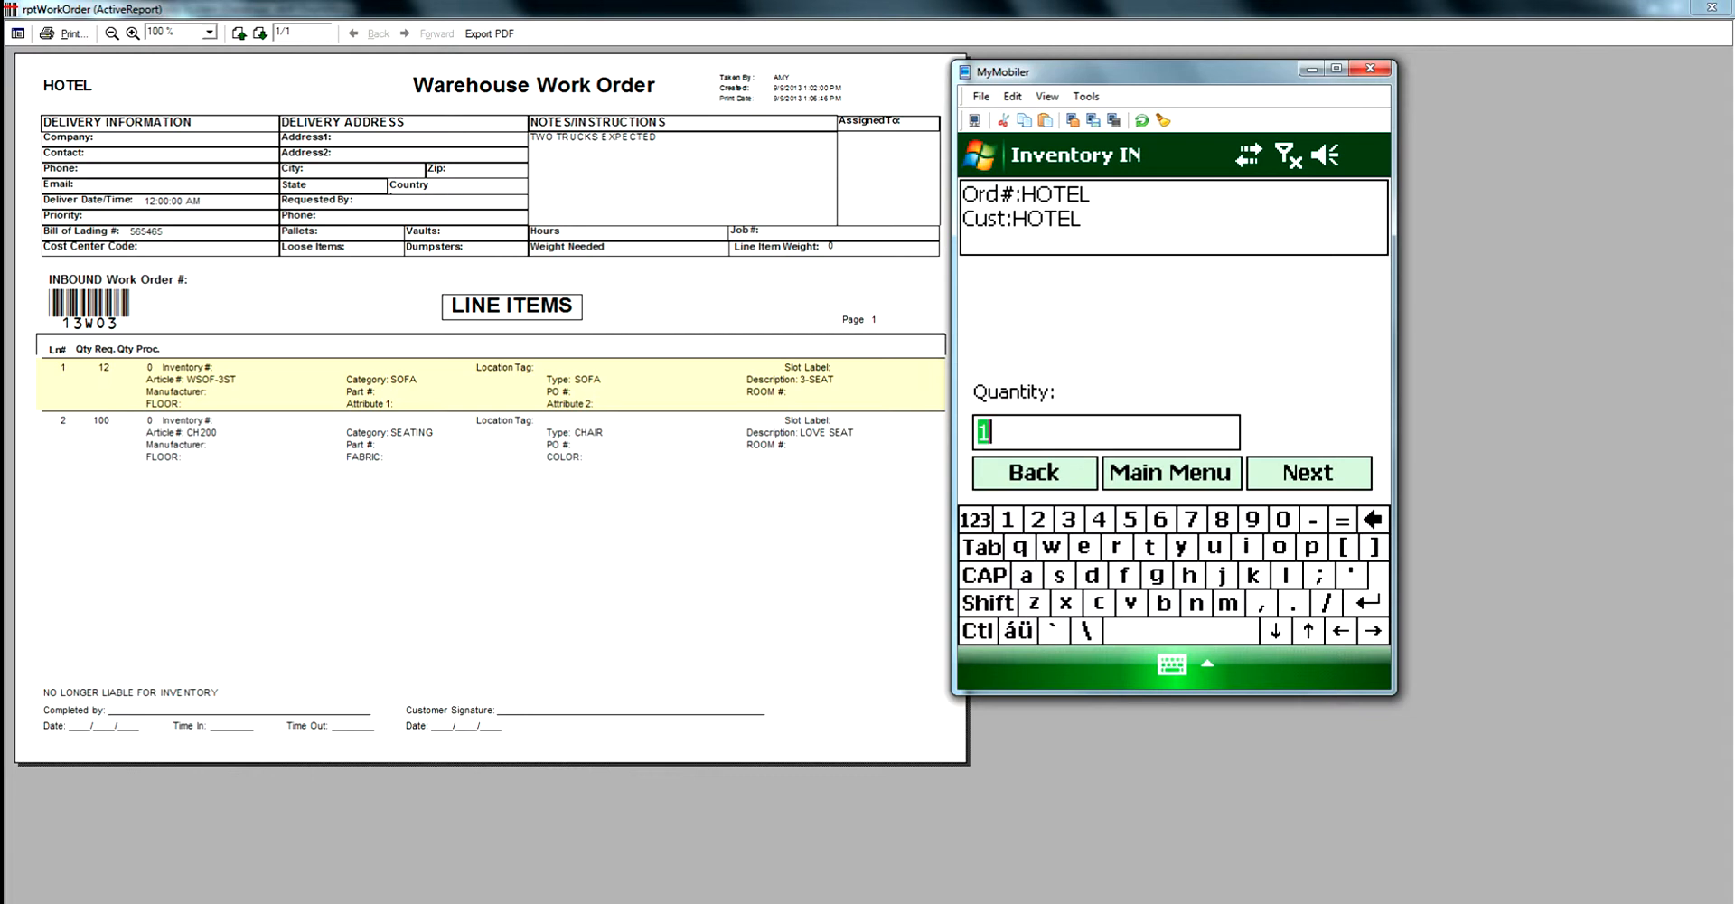
{"action": "type", "text": "12"}
{"action": "key", "text": "Return"}
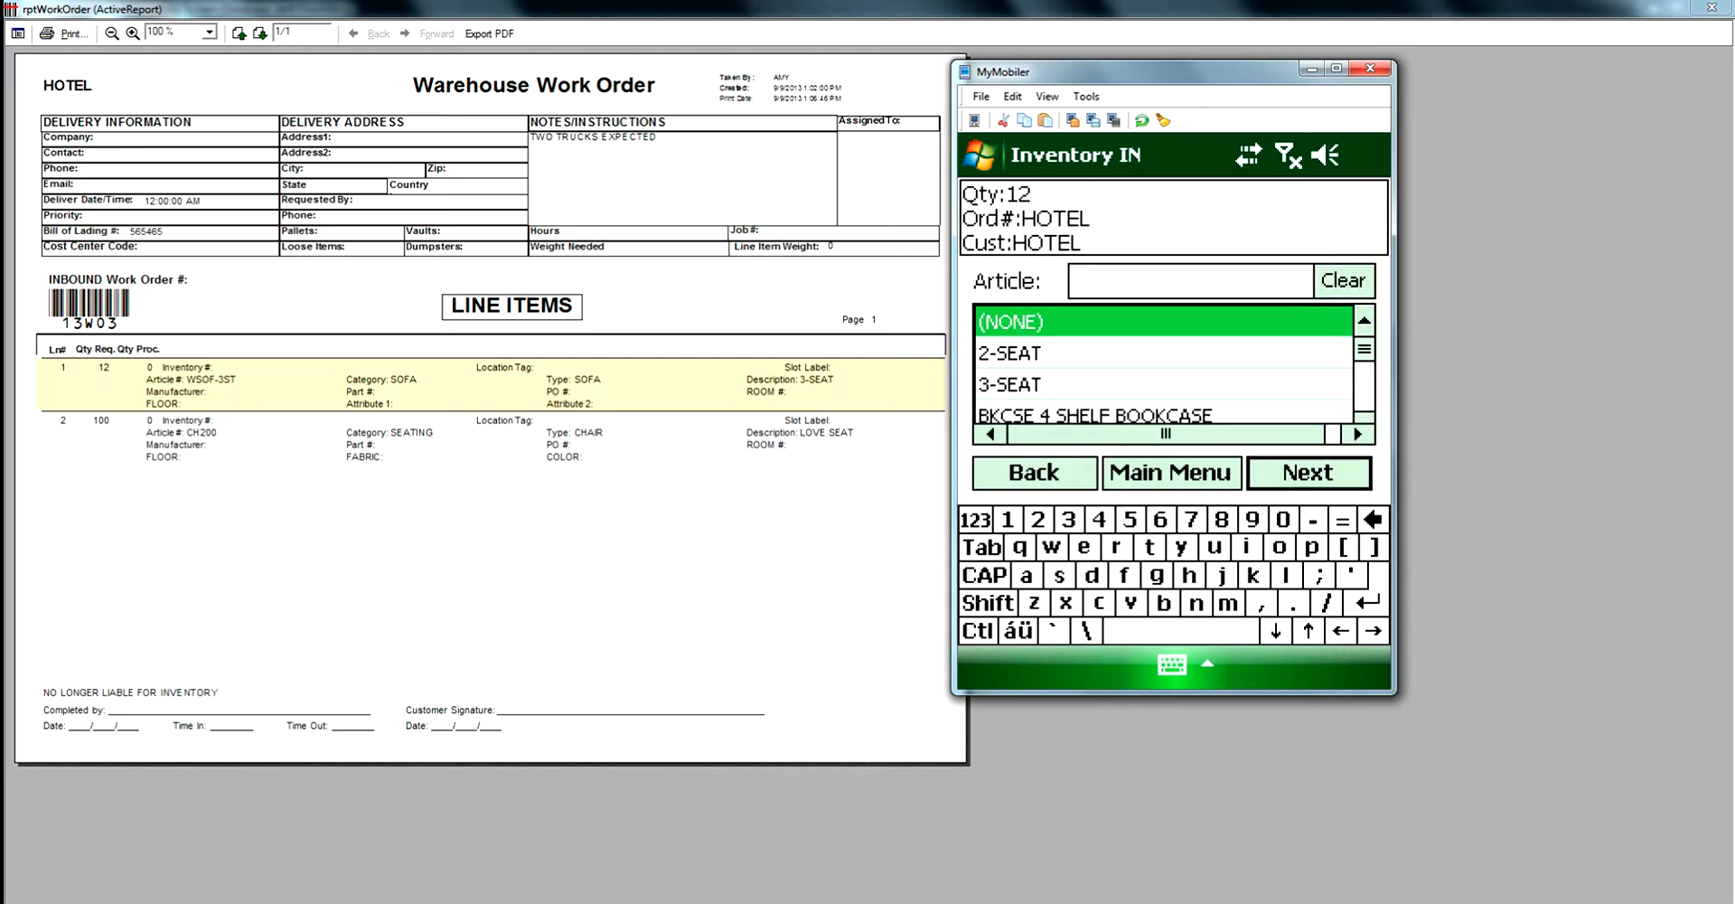
- Choose article WSOF-3ST for the received items and continue without selecting an exception
{"action": "left_click", "coordinate": [1190, 281]}
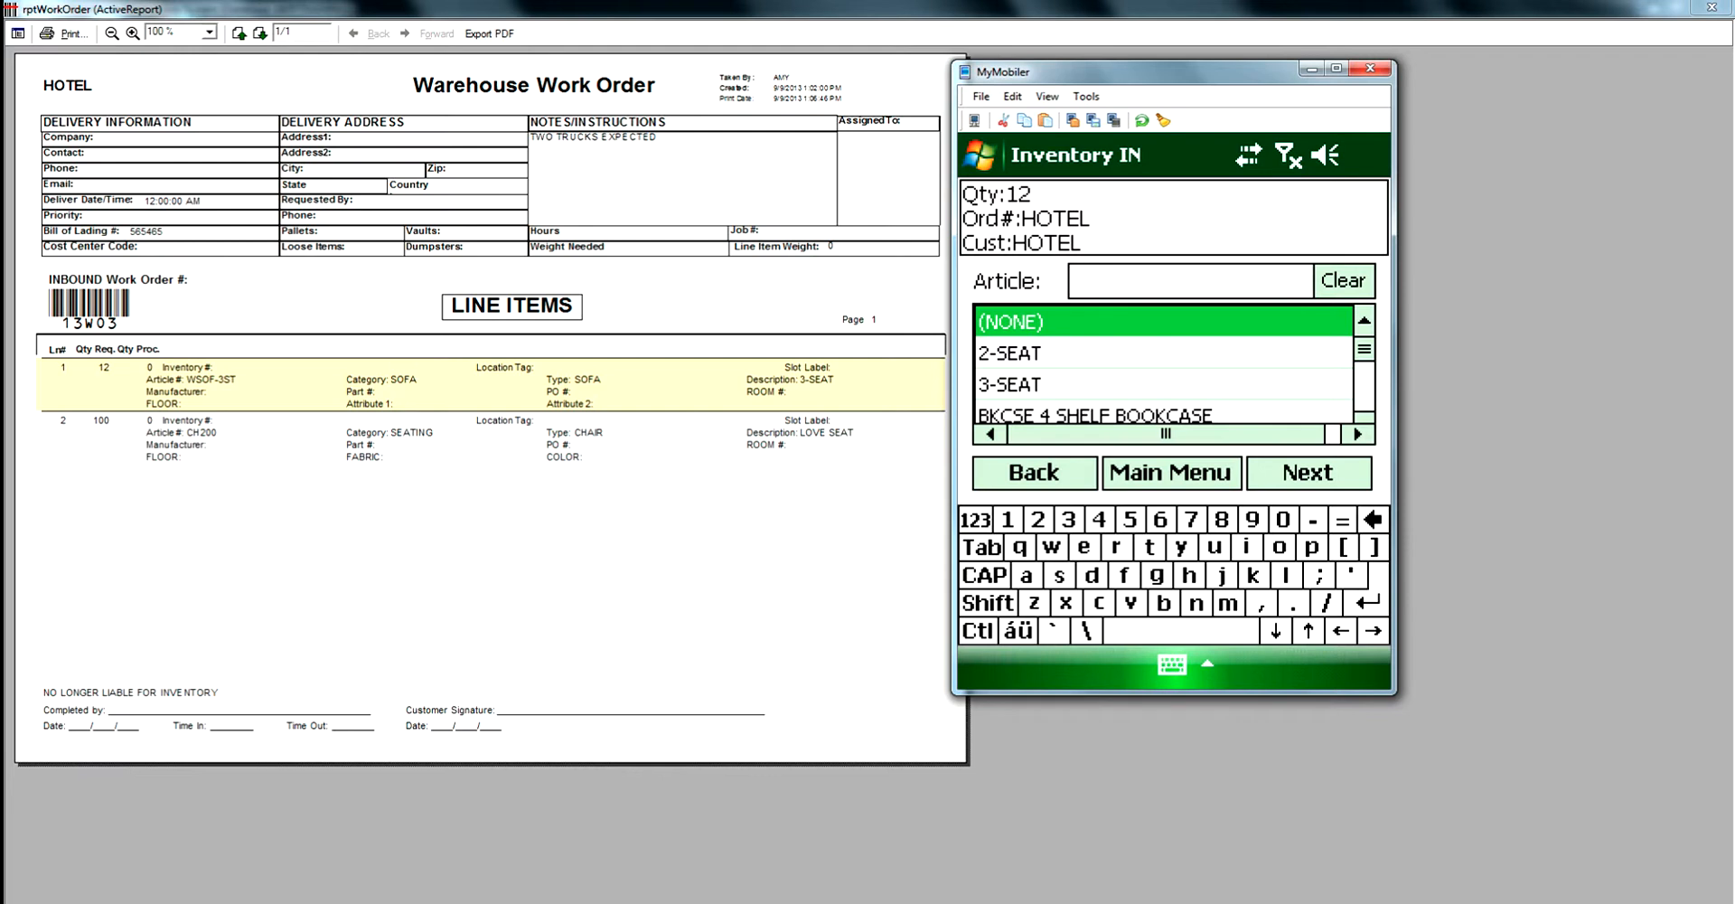
{"action": "type", "text": "WSOF"}
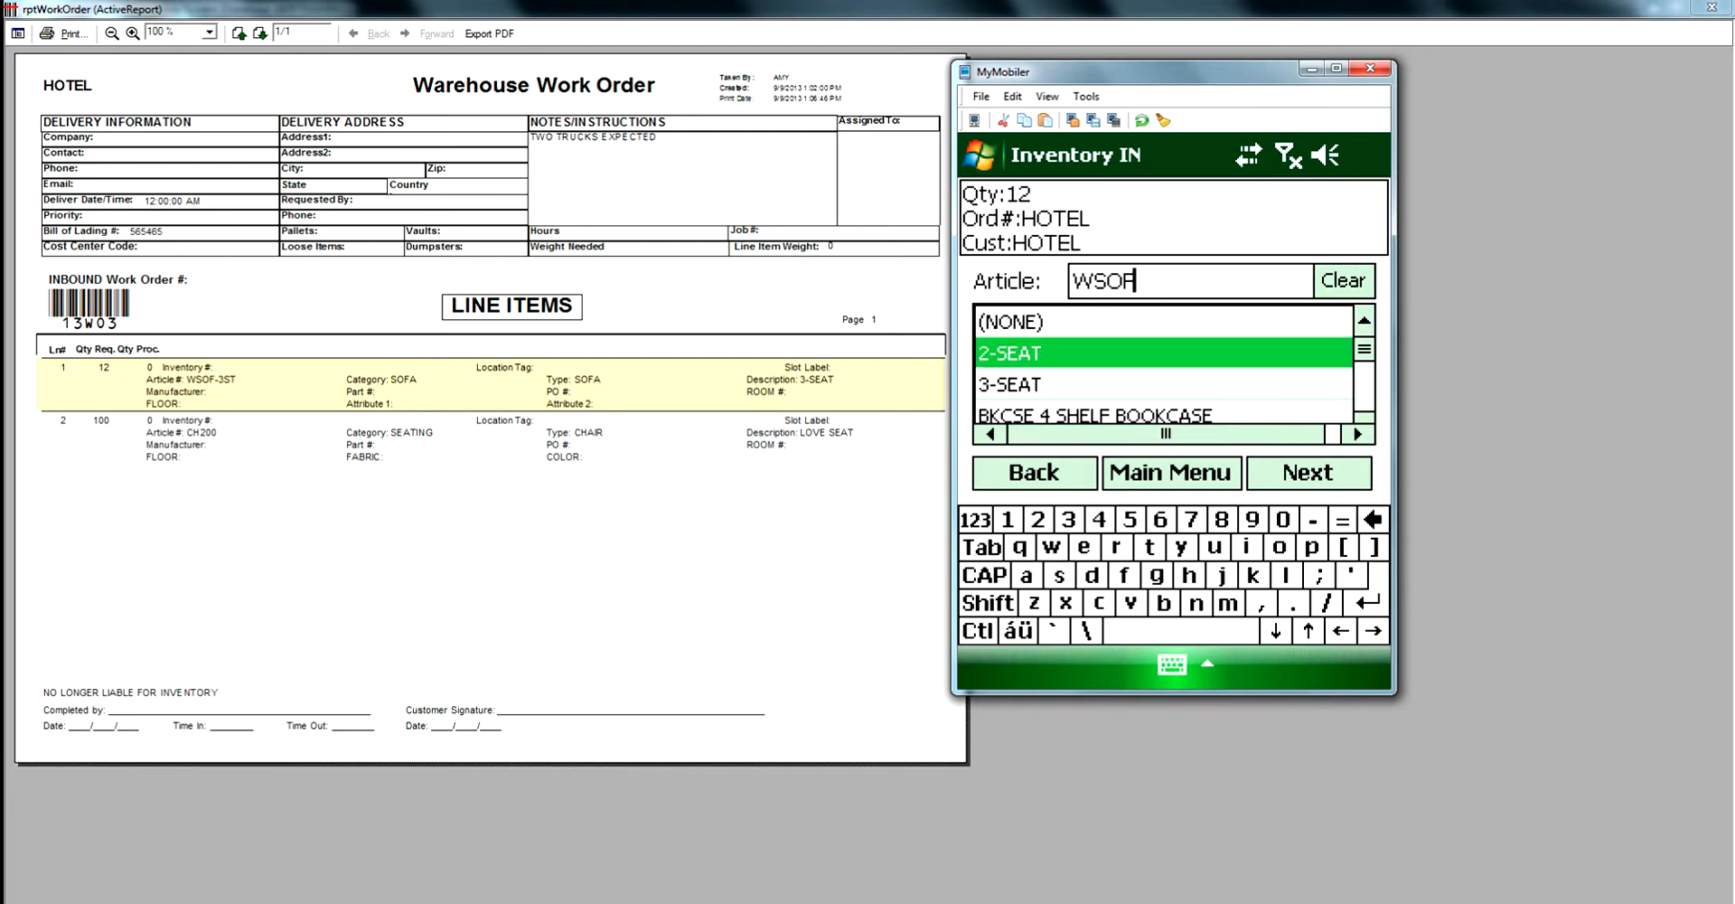
{"action": "mouse_move", "coordinate": [1365, 350]}
{"action": "left_mouse_down"}
{"action": "mouse_move", "coordinate": [1364, 395]}
{"action": "mouse_move", "coordinate": [1364, 350]}
{"action": "left_mouse_up"}
{"action": "type", "text": "-3ST"}
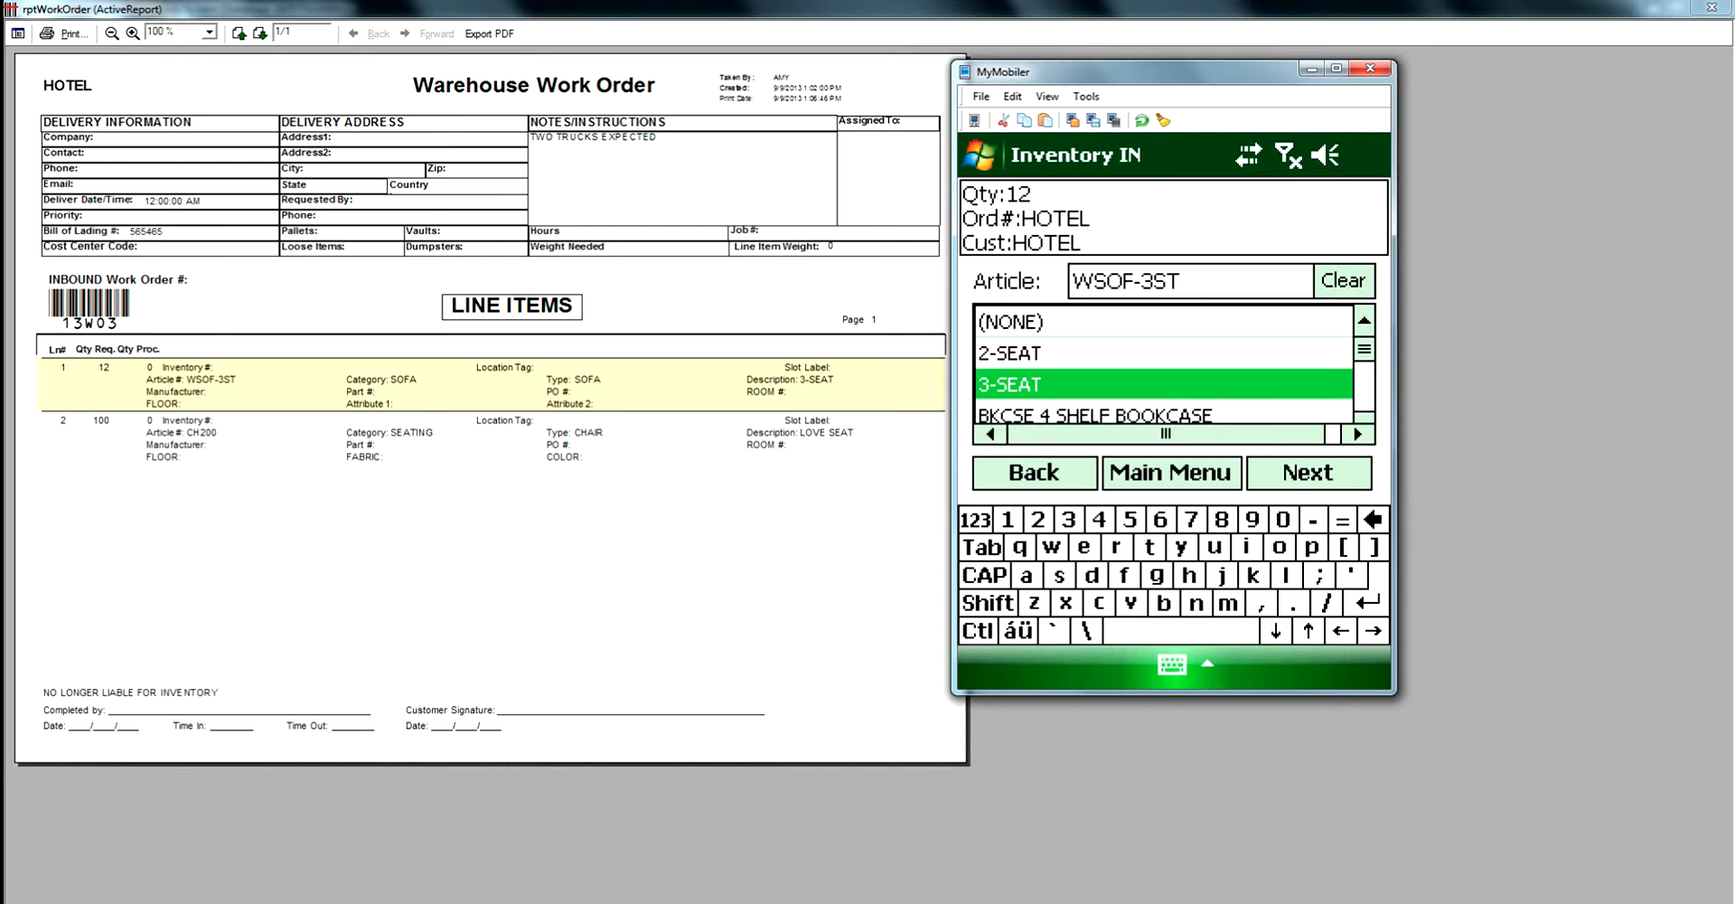
{"action": "left_click", "coordinate": [1309, 472]}
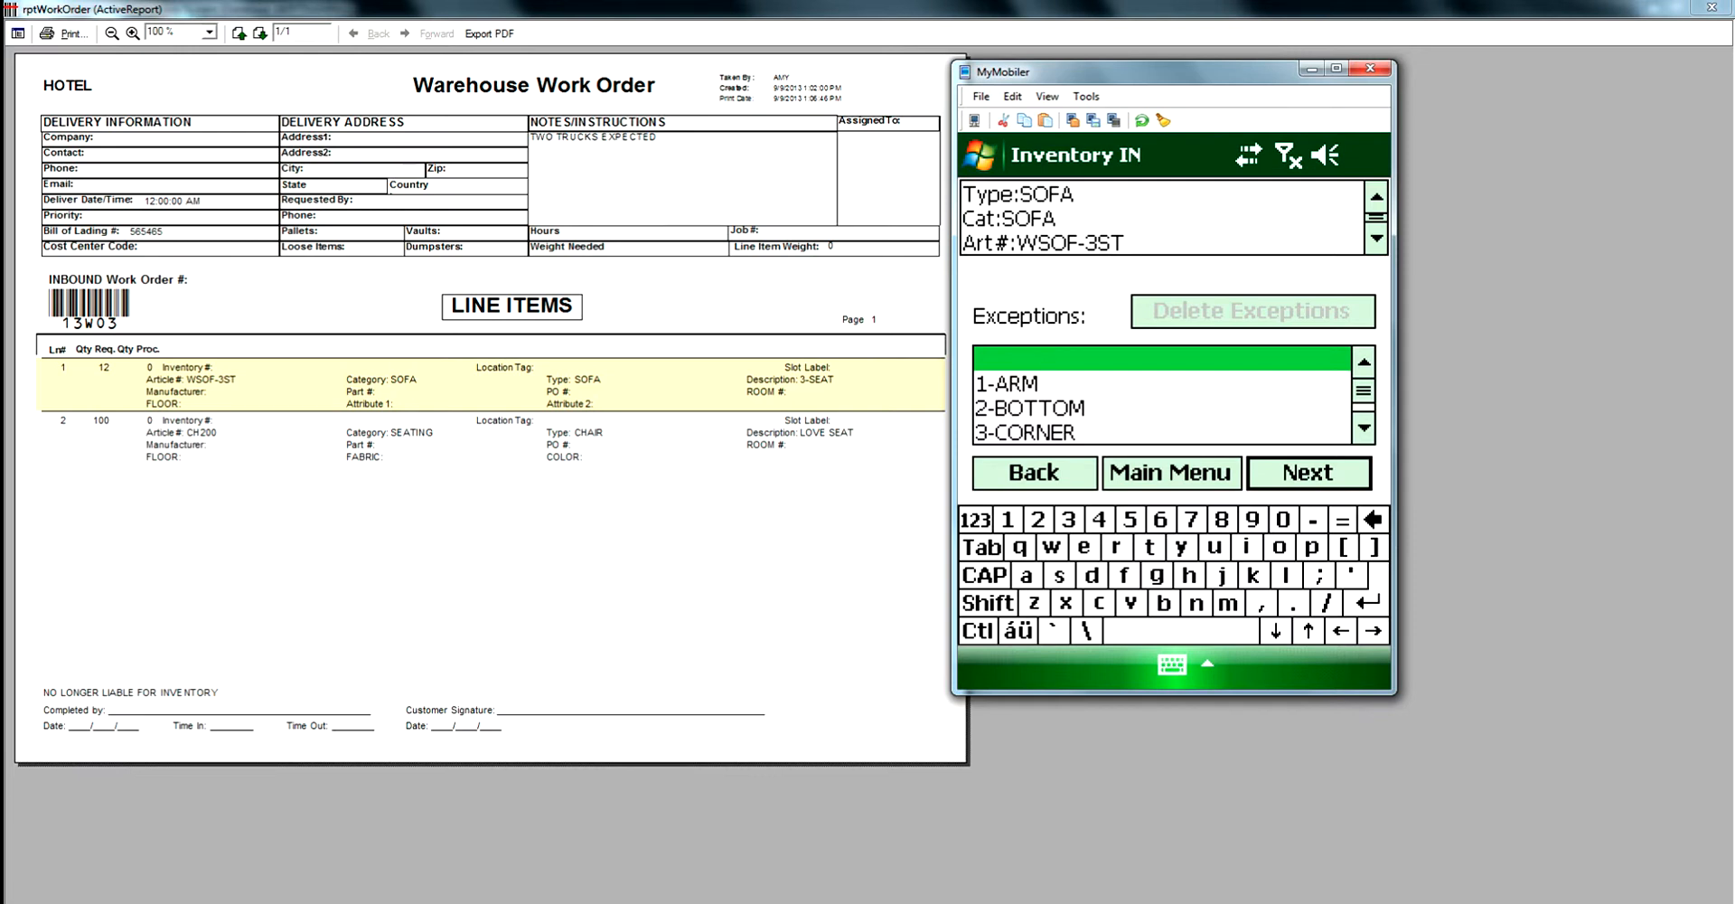
{"action": "key", "text": "Return"}
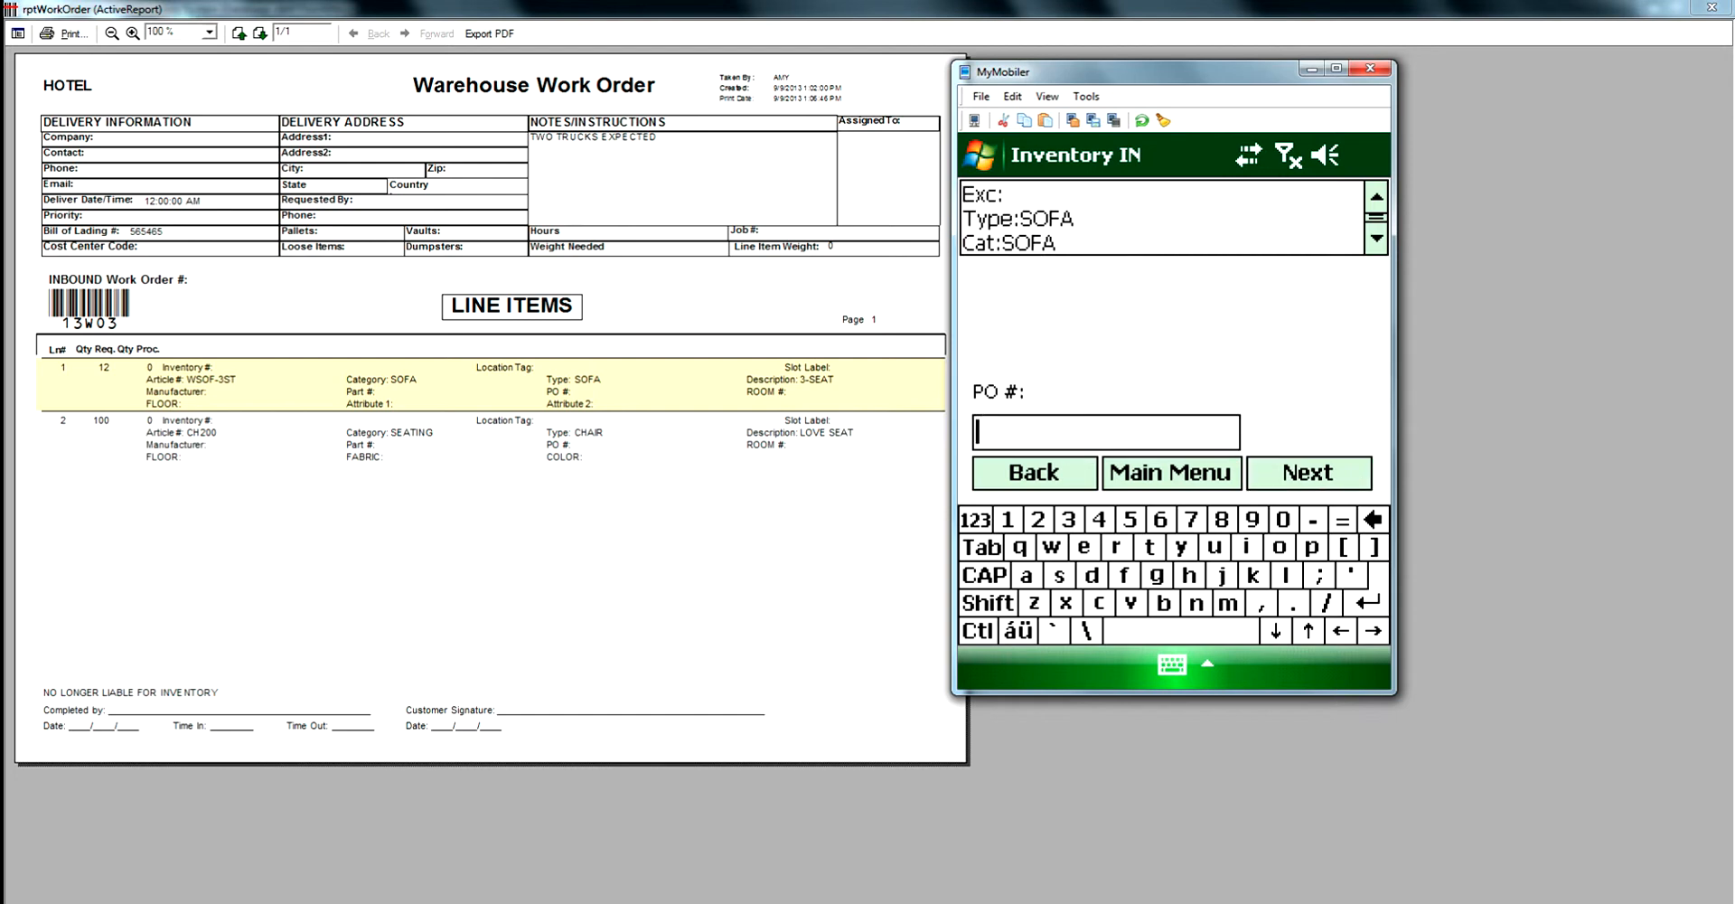
- Enter PO # 123456, ROOM # 500 and FLOOR 6 for the sofa receipt
{"action": "type", "text": "123456"}
{"action": "key", "text": "Return"}
{"action": "type", "text": "500"}
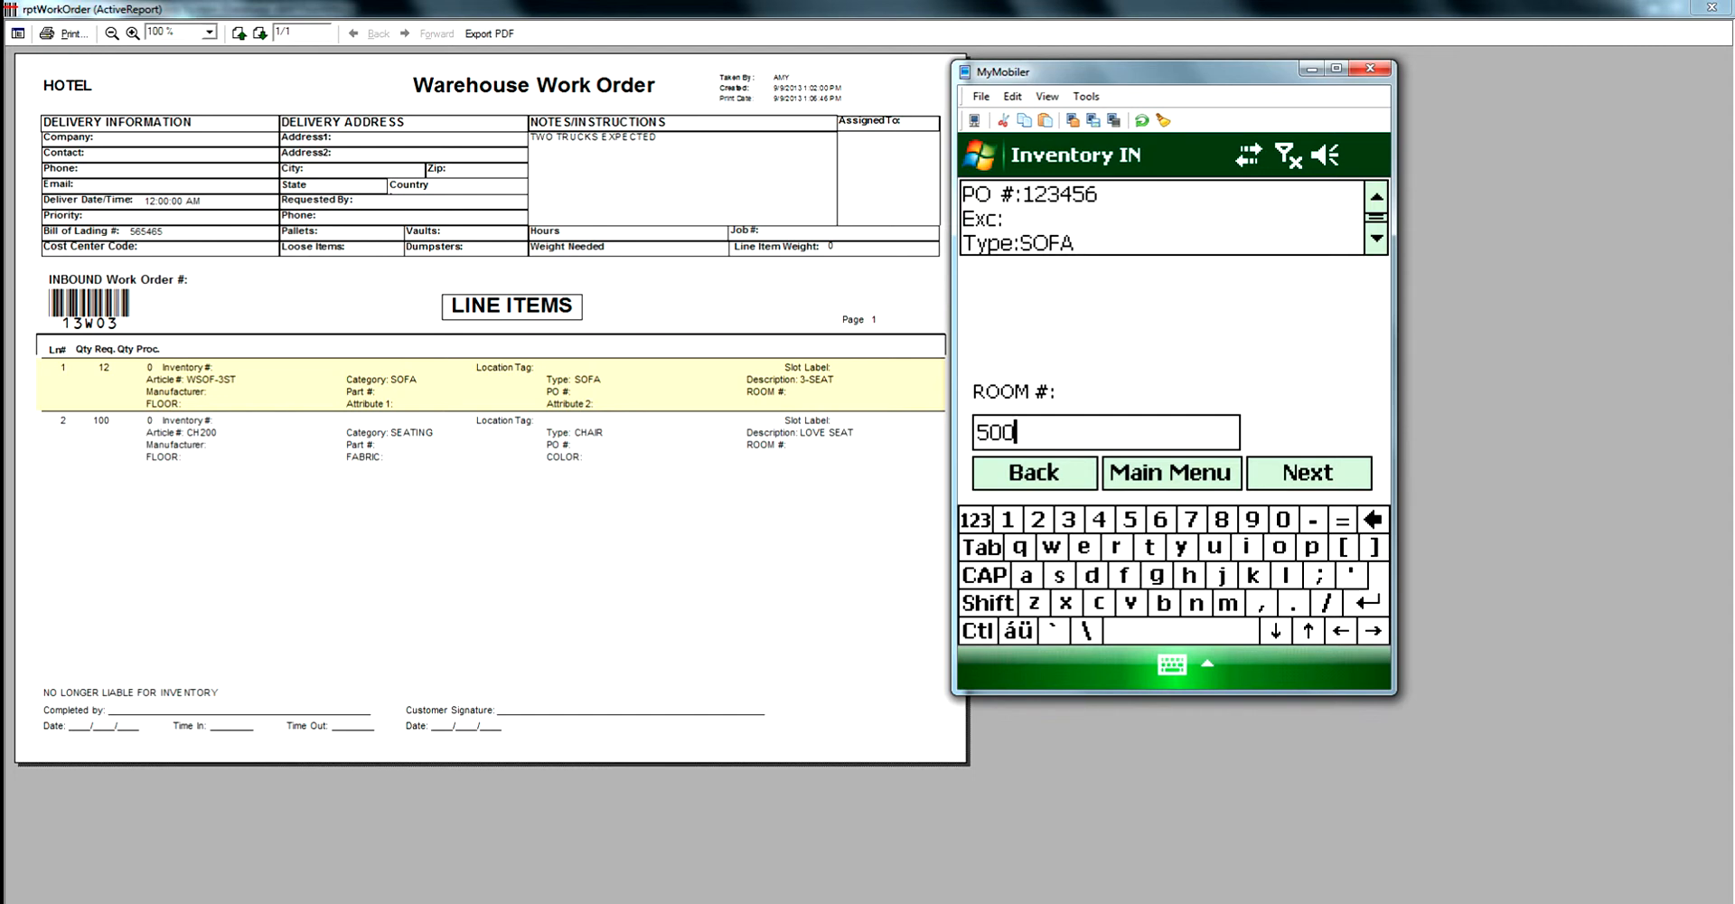
{"action": "key", "text": "Return"}
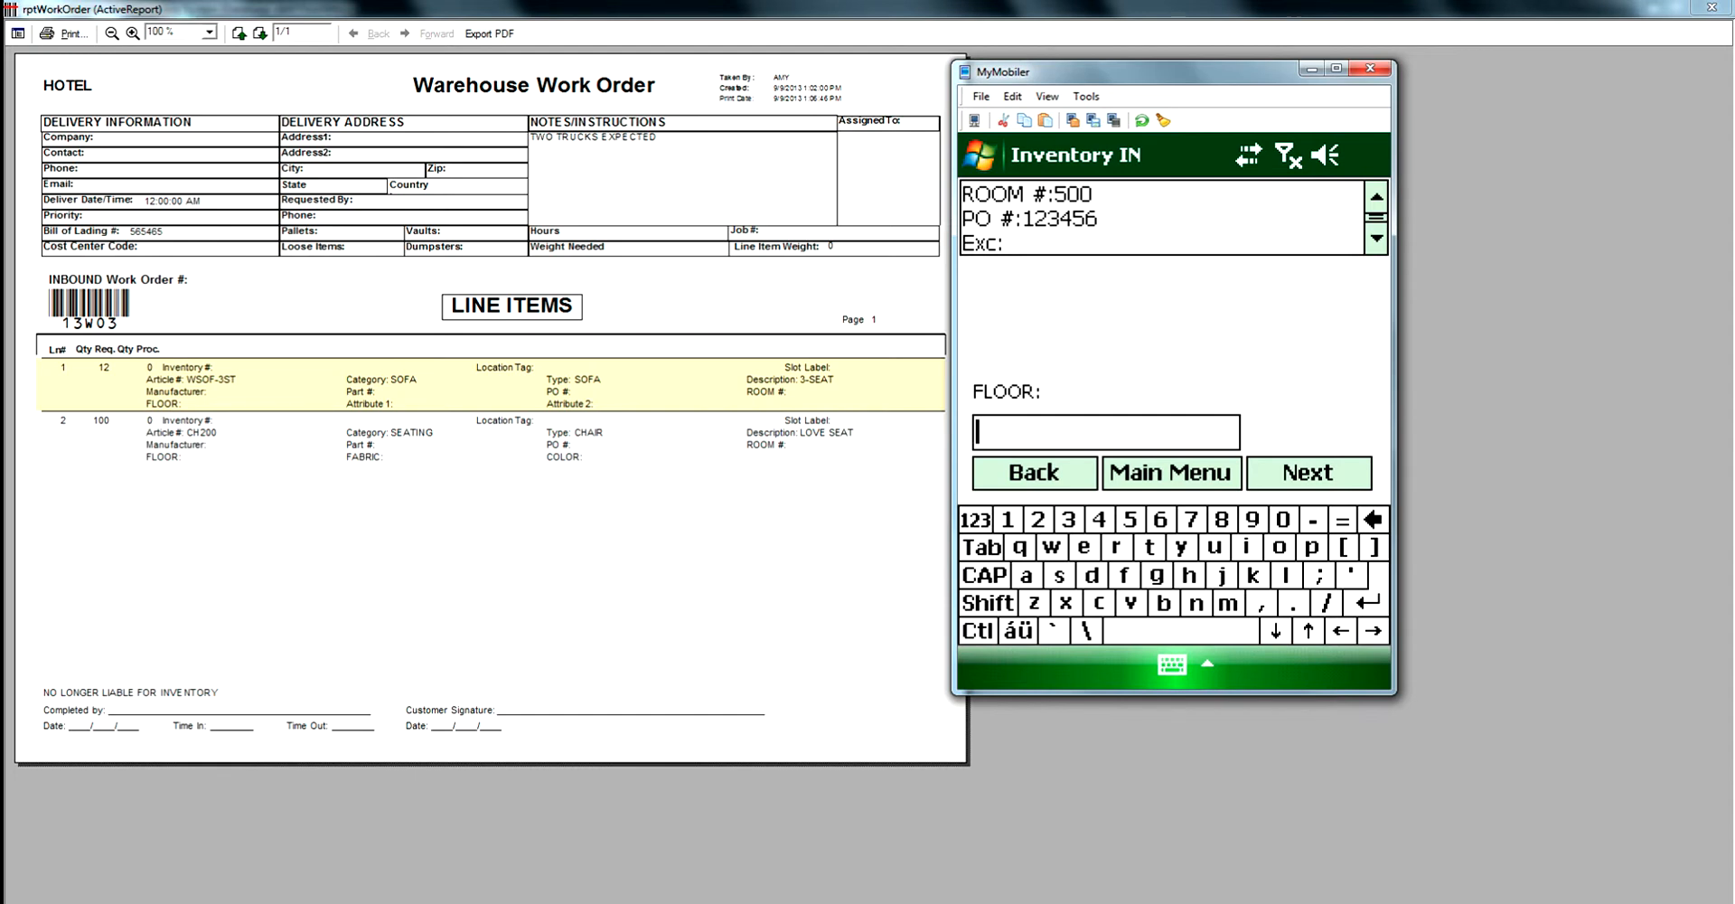
{"action": "type", "text": "6"}
{"action": "left_click", "coordinate": [1309, 472]}
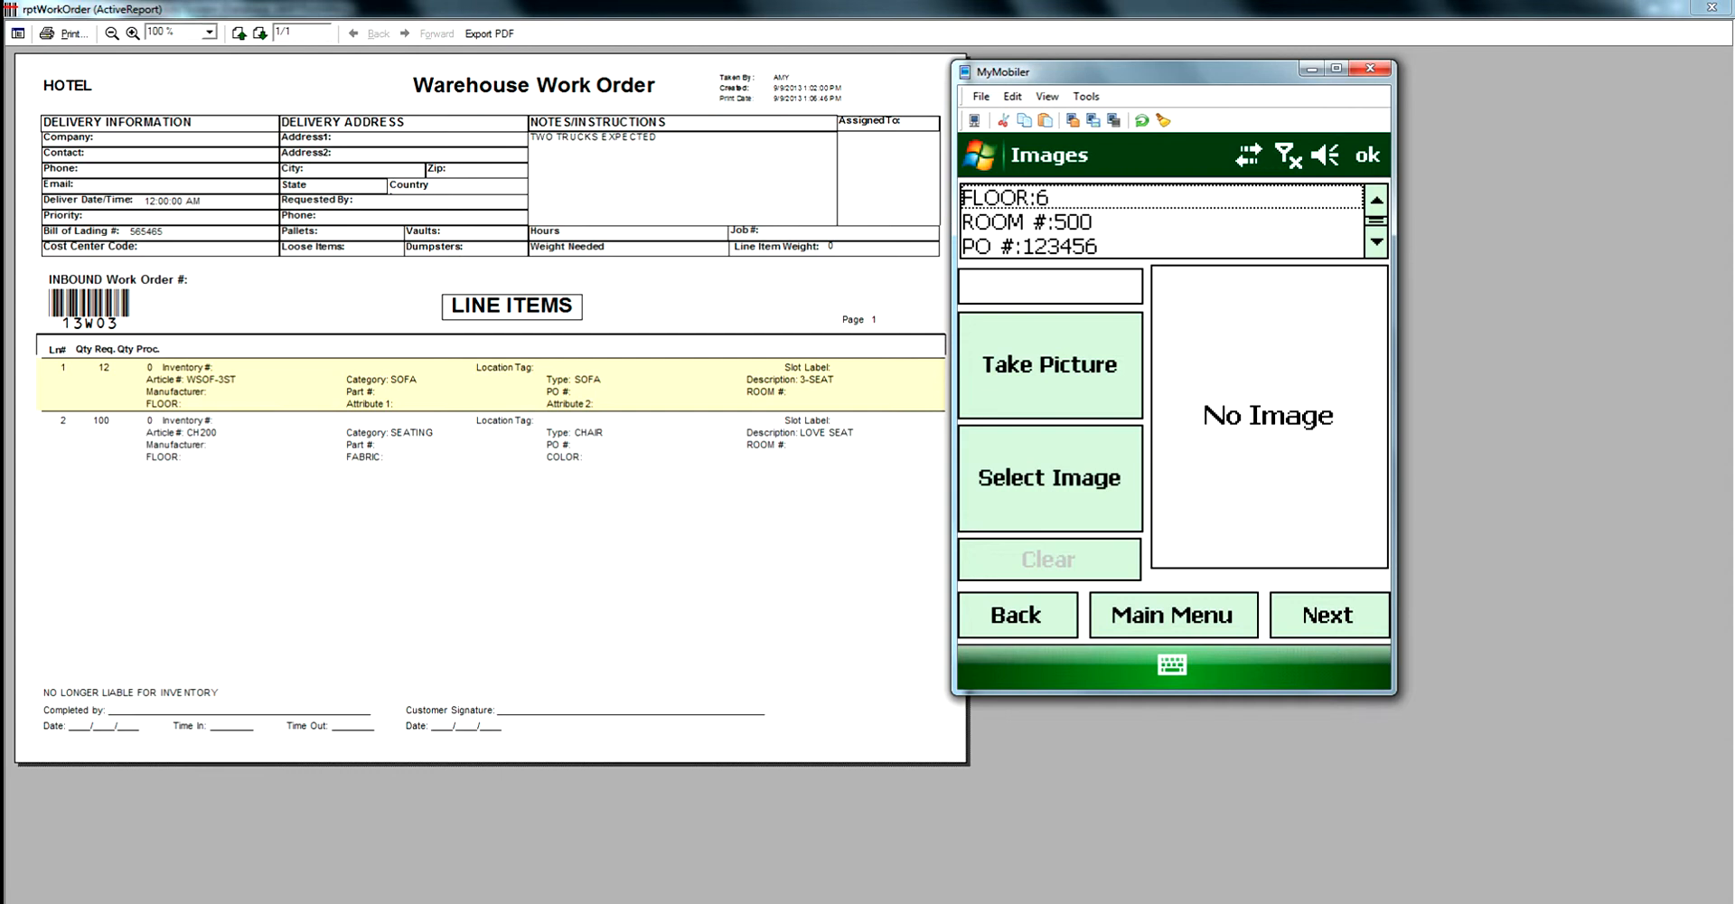
- Take a picture of the sofa and enter location F02 to complete the first receipt
{"action": "left_click", "coordinate": [1050, 365]}
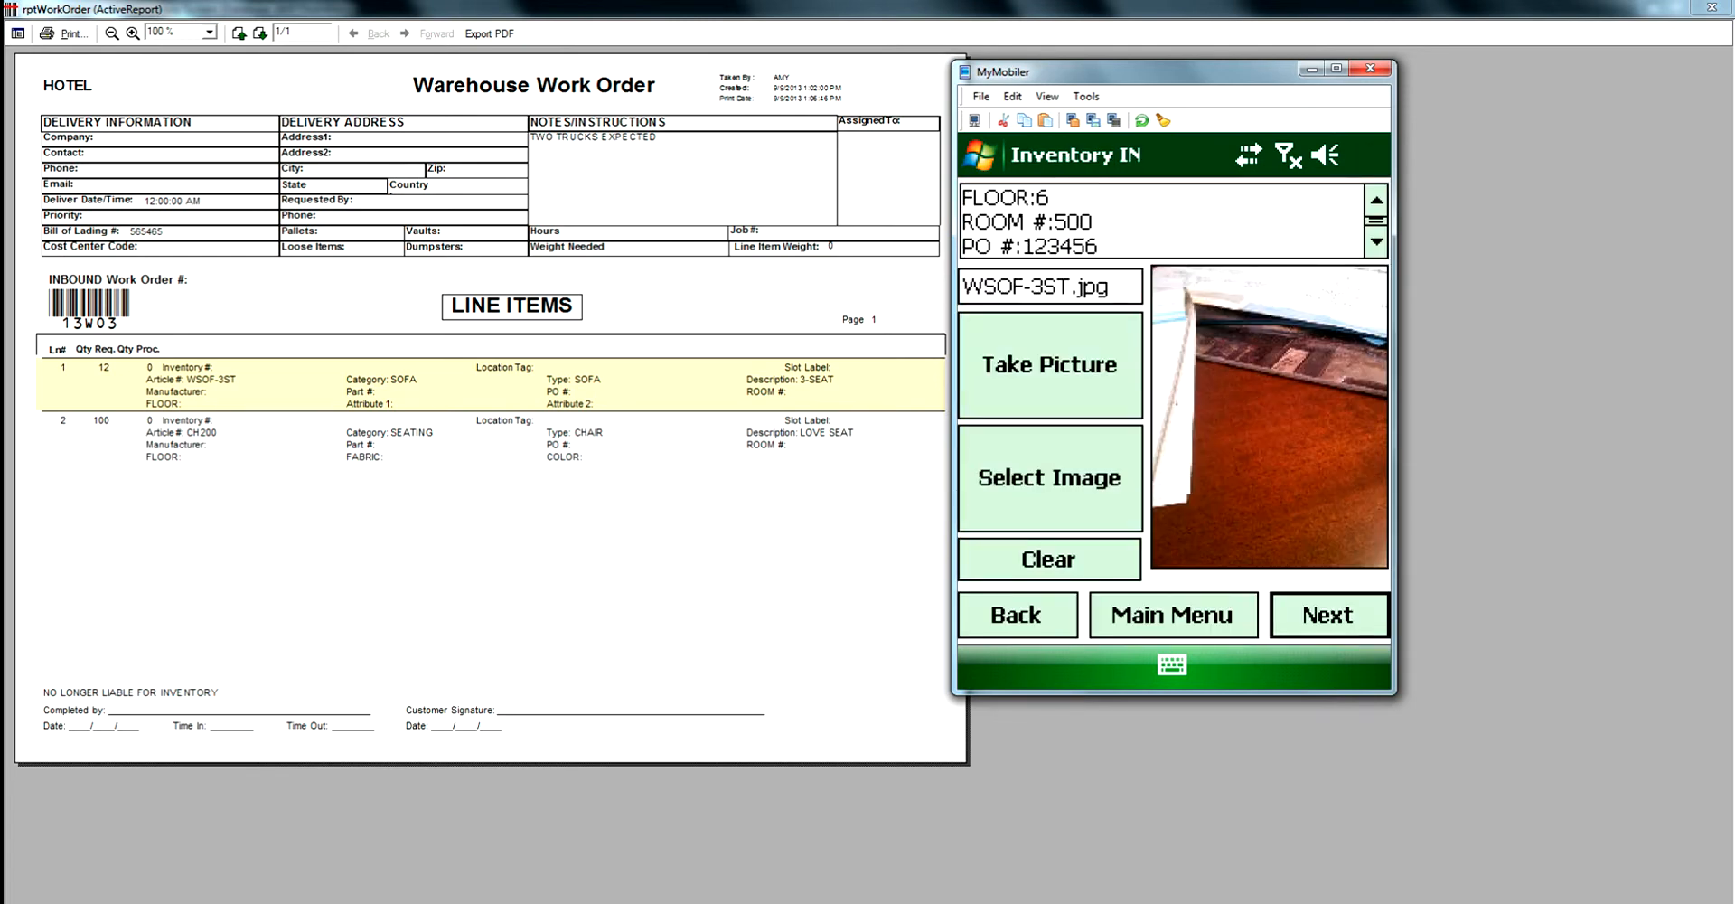
{"action": "type", "text": "FO2"}
{"action": "key", "text": "Return"}
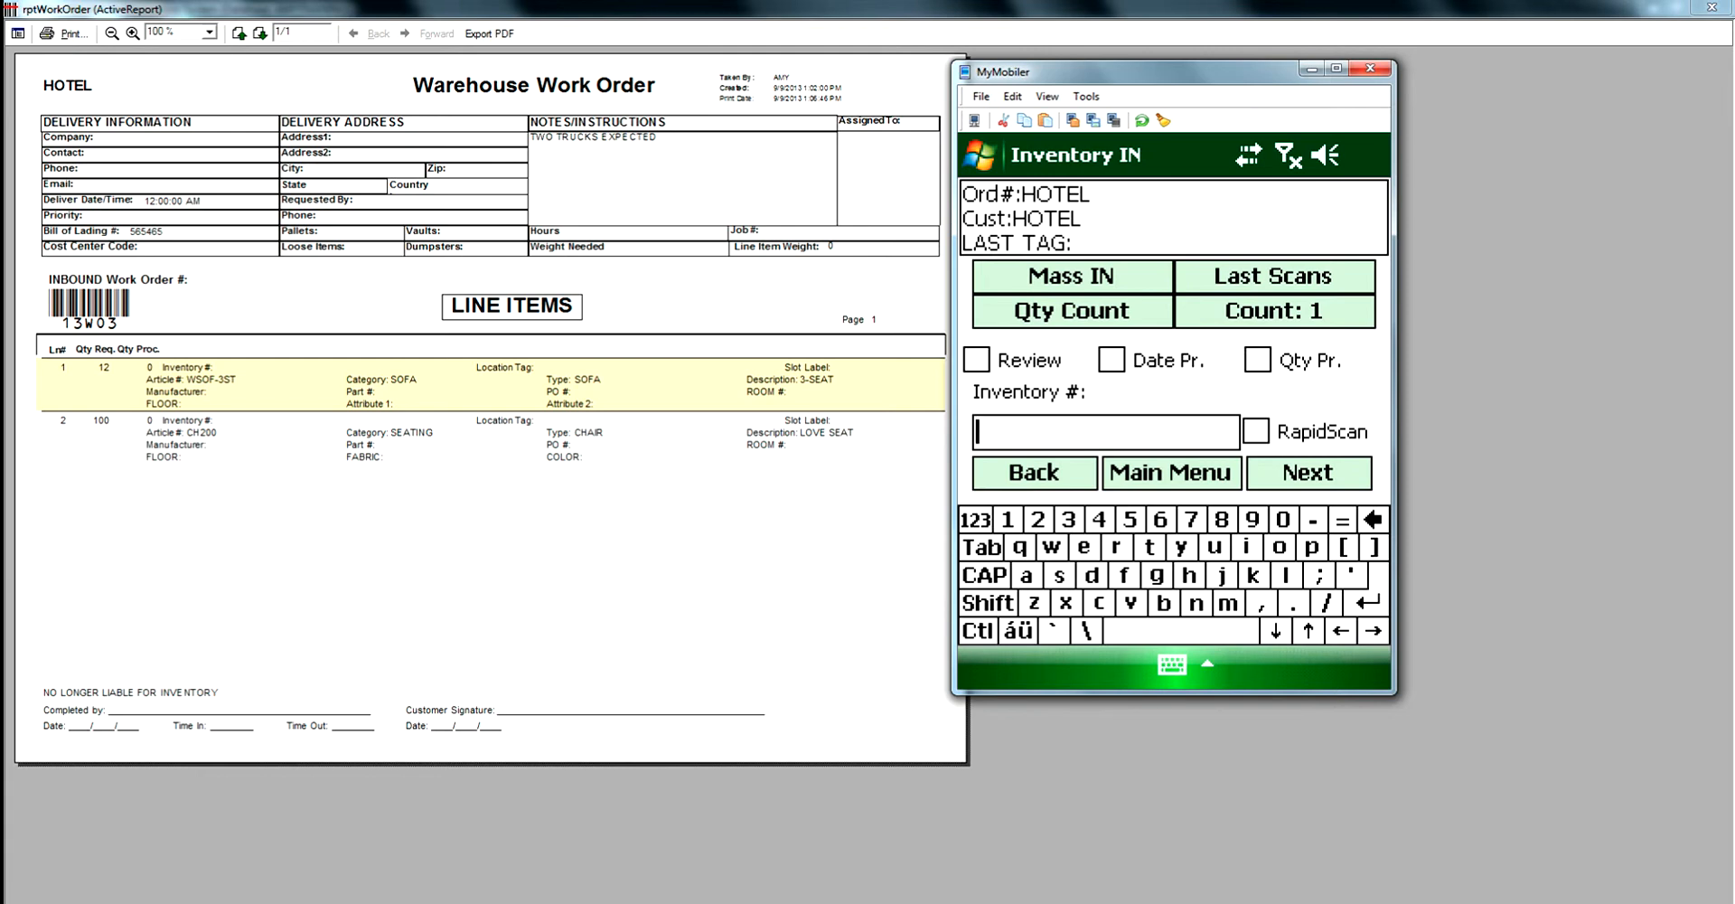
- Start a second quantity count of 100 for article CH200 and continue without an exception
{"action": "left_click", "coordinate": [1072, 311]}
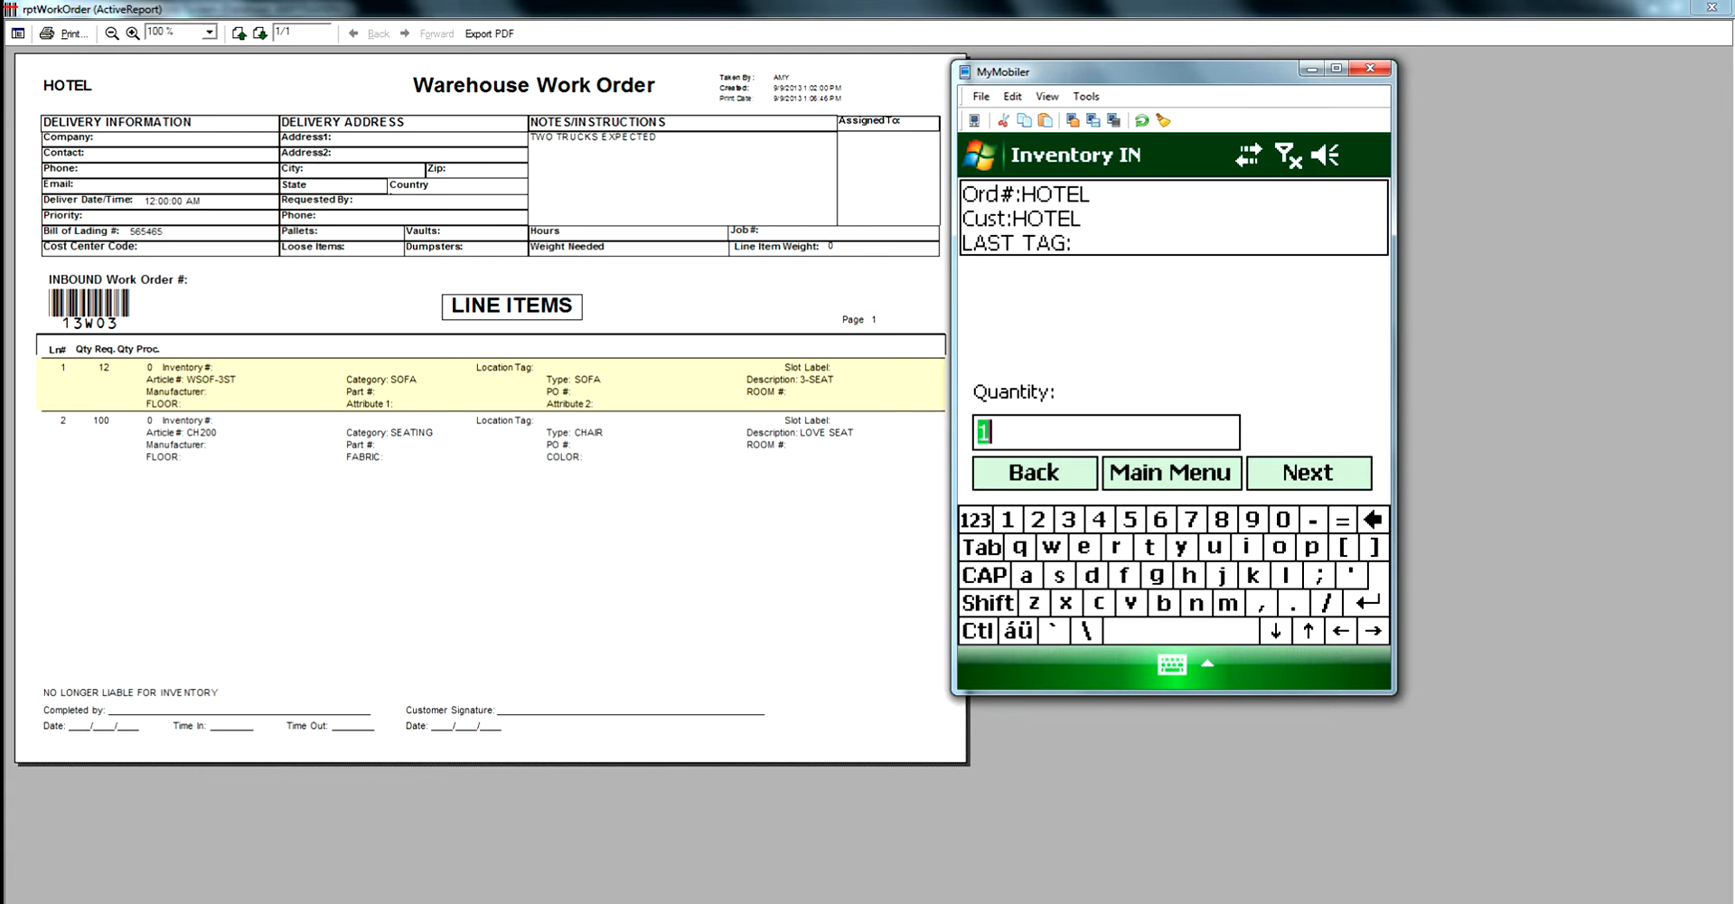
{"action": "type", "text": "100"}
{"action": "key", "text": "Return"}
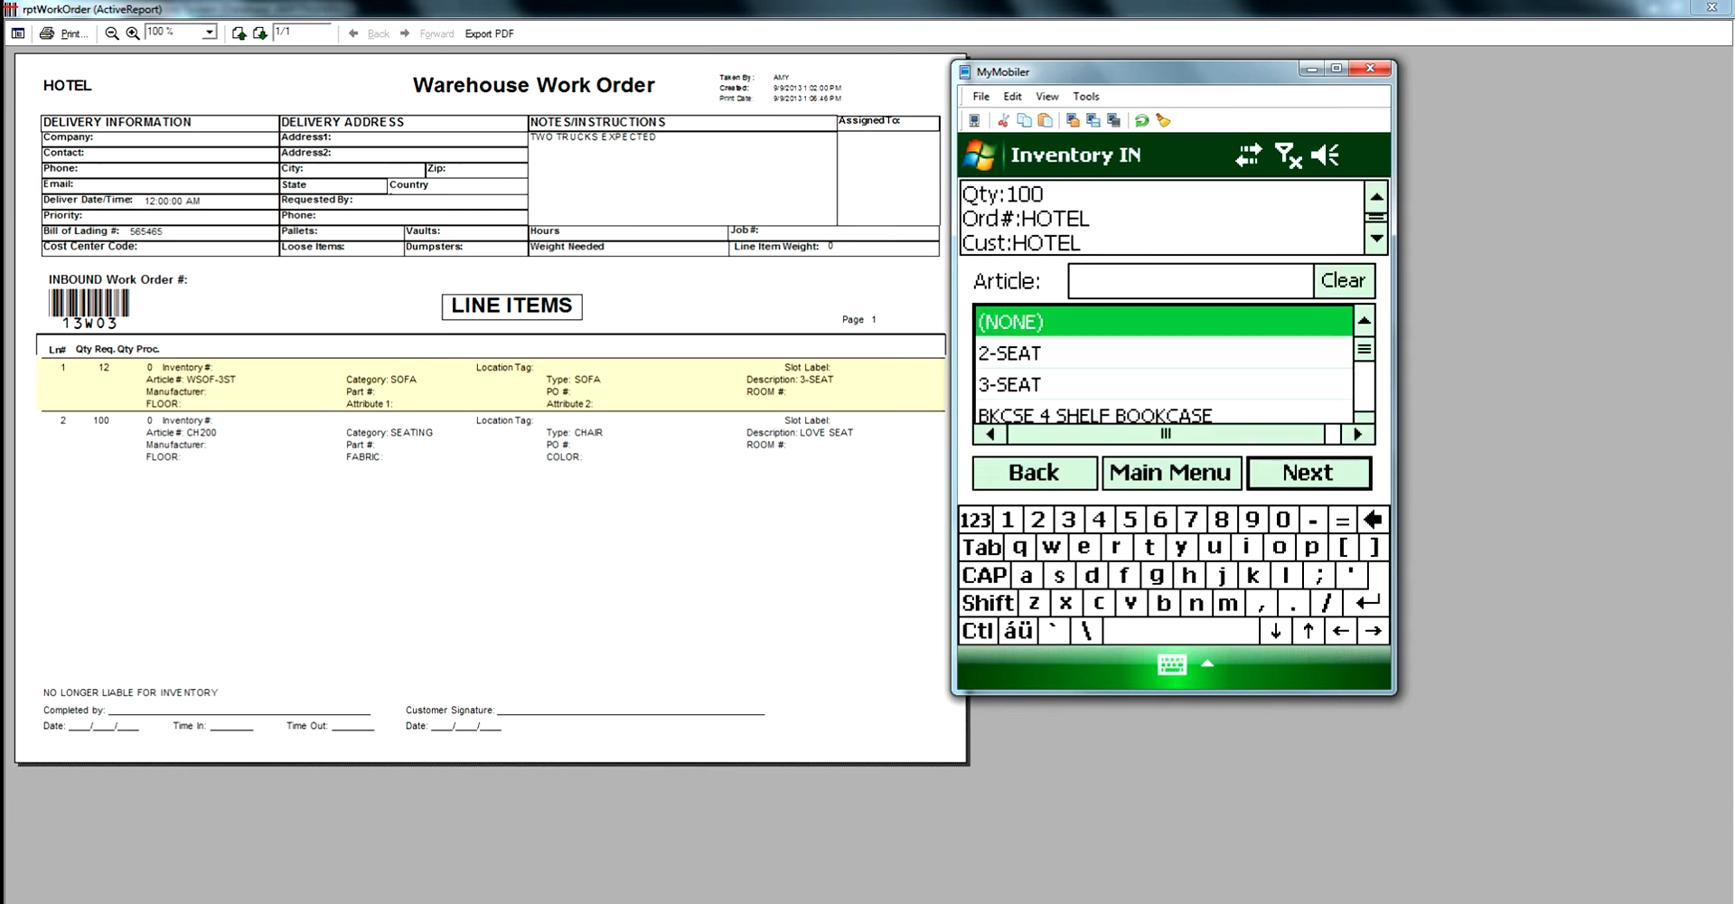
{"action": "type", "text": "CH"}
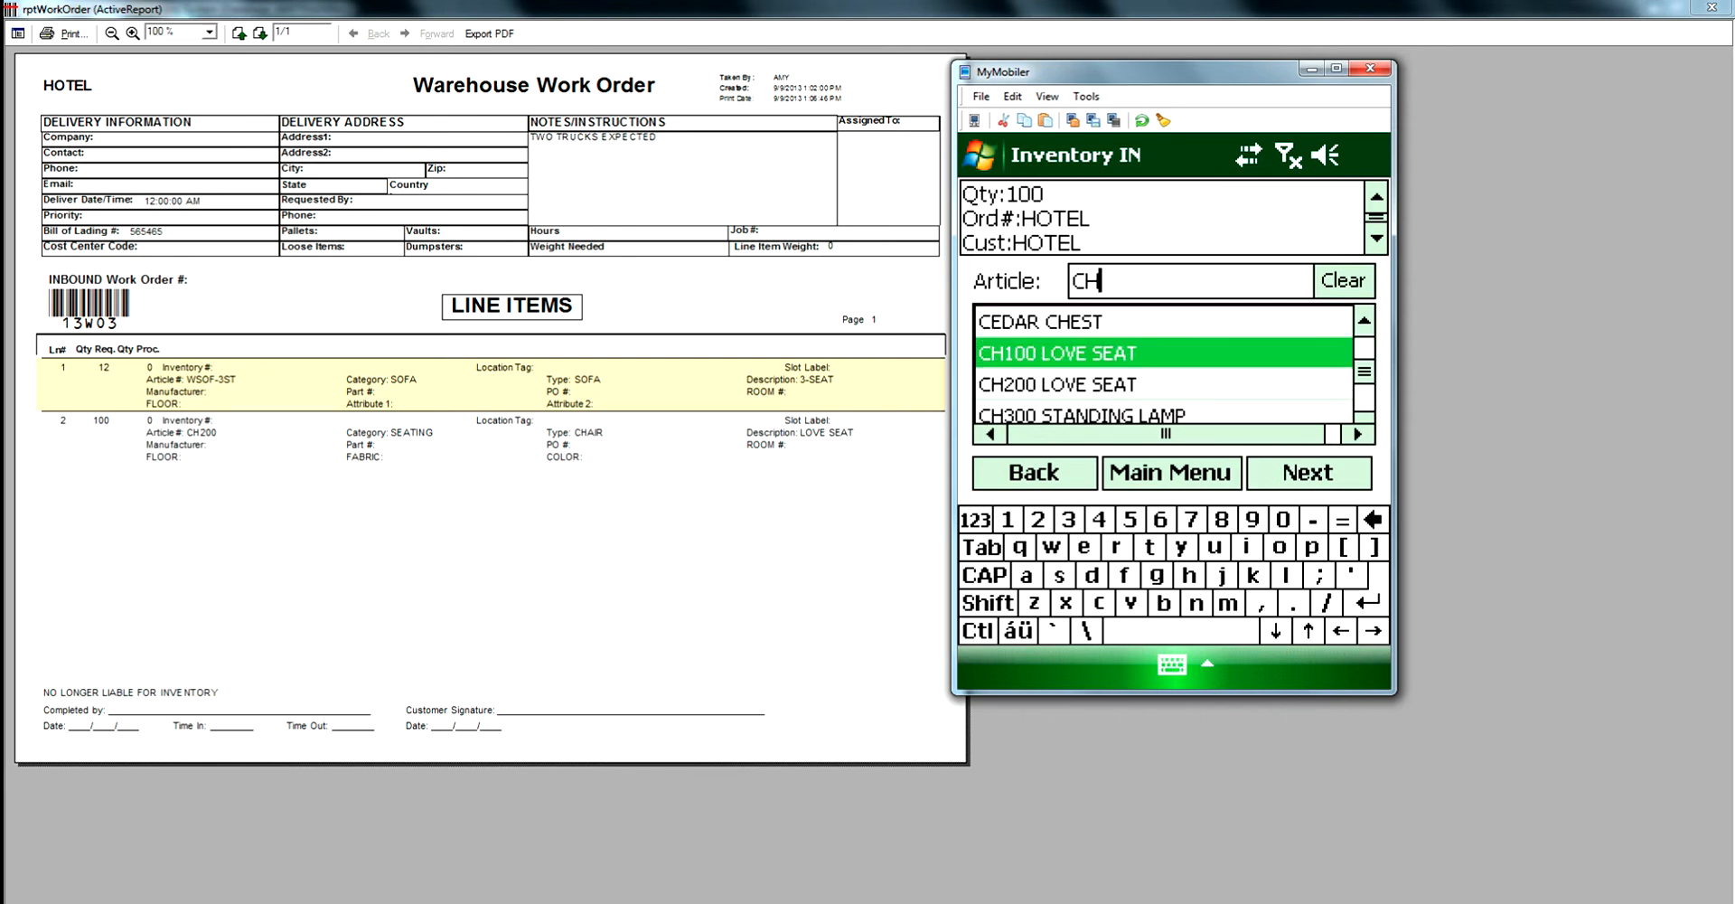
{"action": "type", "text": "200"}
{"action": "key", "text": "Return"}
{"action": "key", "text": "Return"}
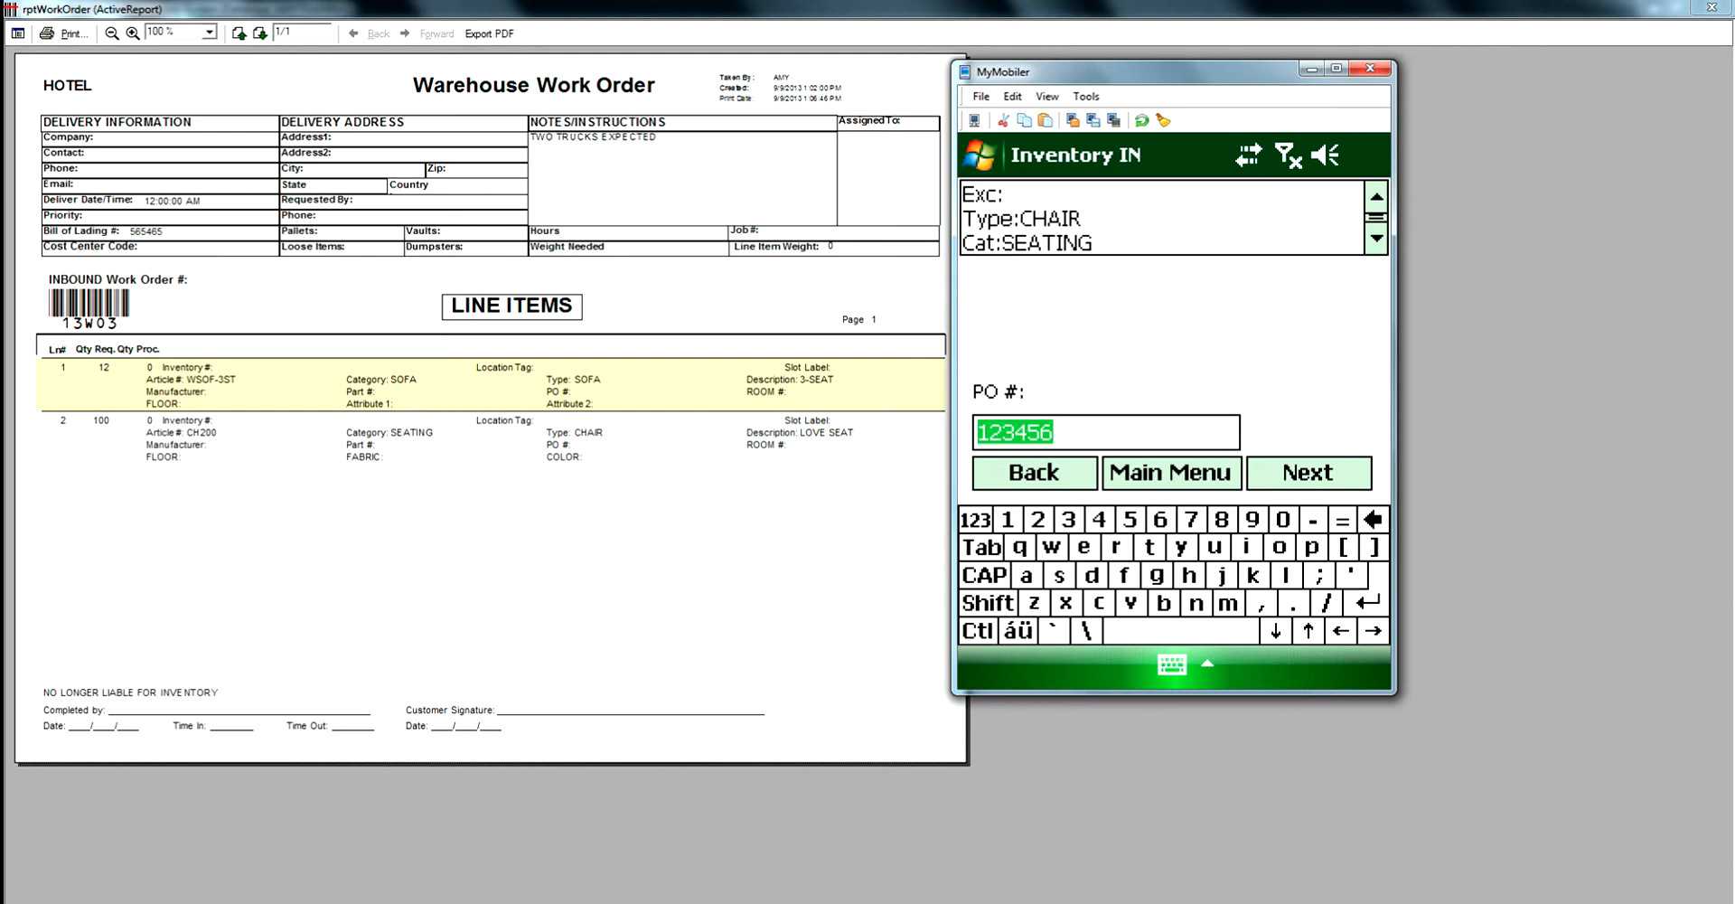
- Keep PO # 123456 and enter ROOM # 600 and FLOOR 4 for the chair receipt
{"action": "key", "text": "Return"}
{"action": "type", "text": "600"}
{"action": "key", "text": "Return"}
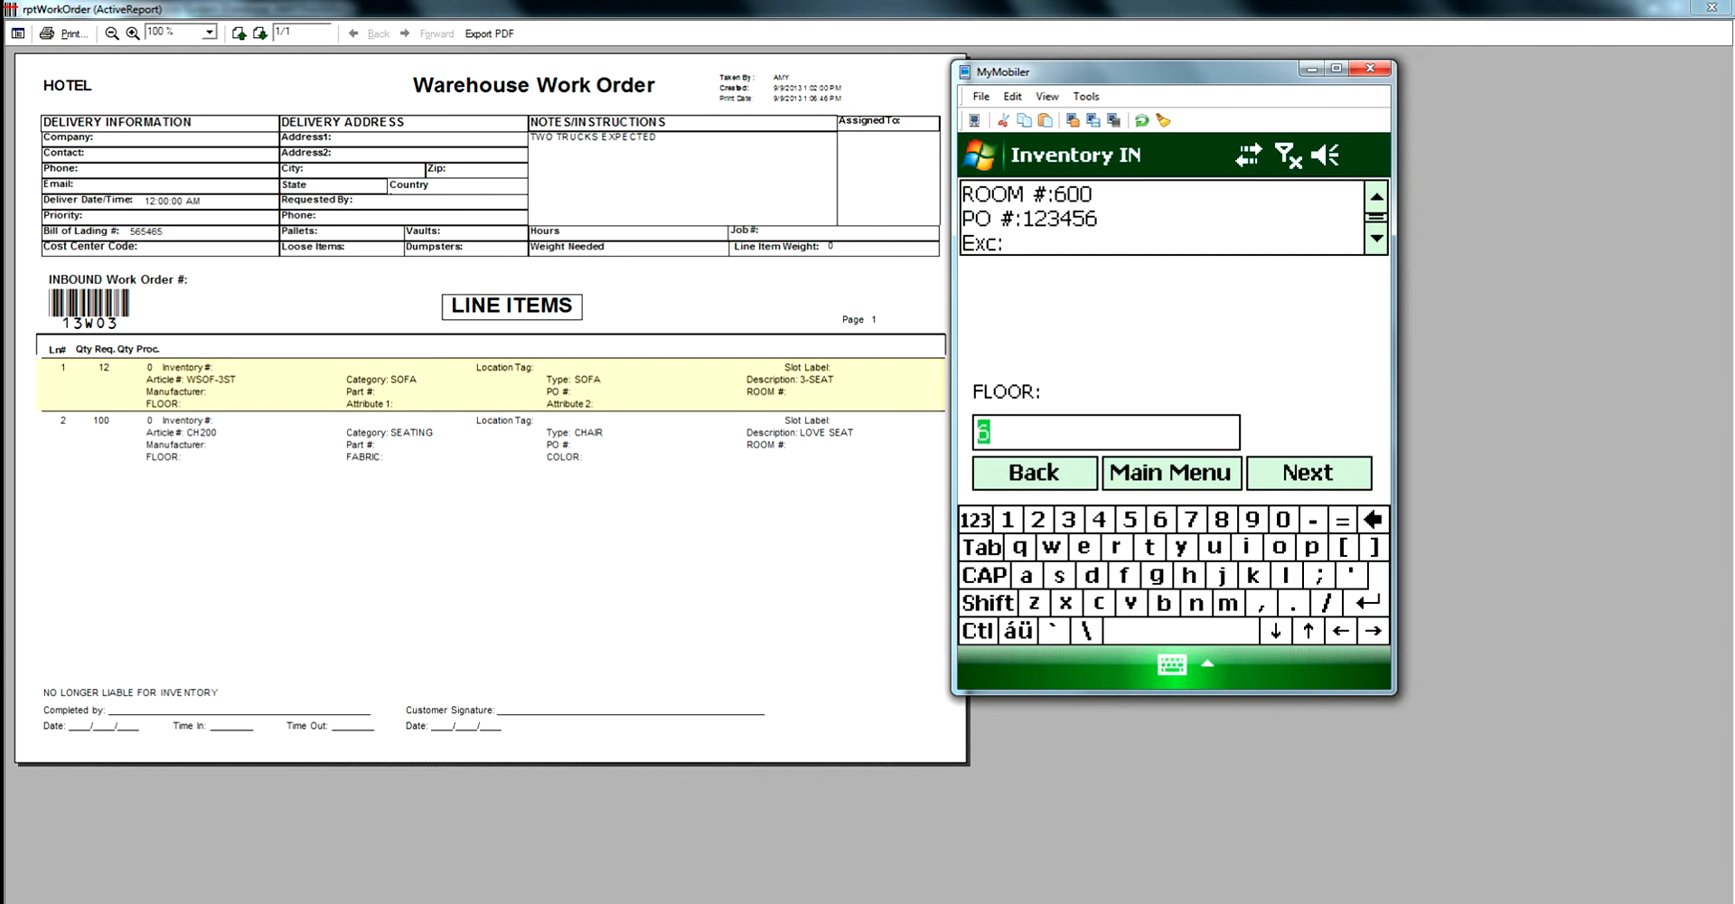
{"action": "type", "text": "4"}
{"action": "key", "text": "Return"}
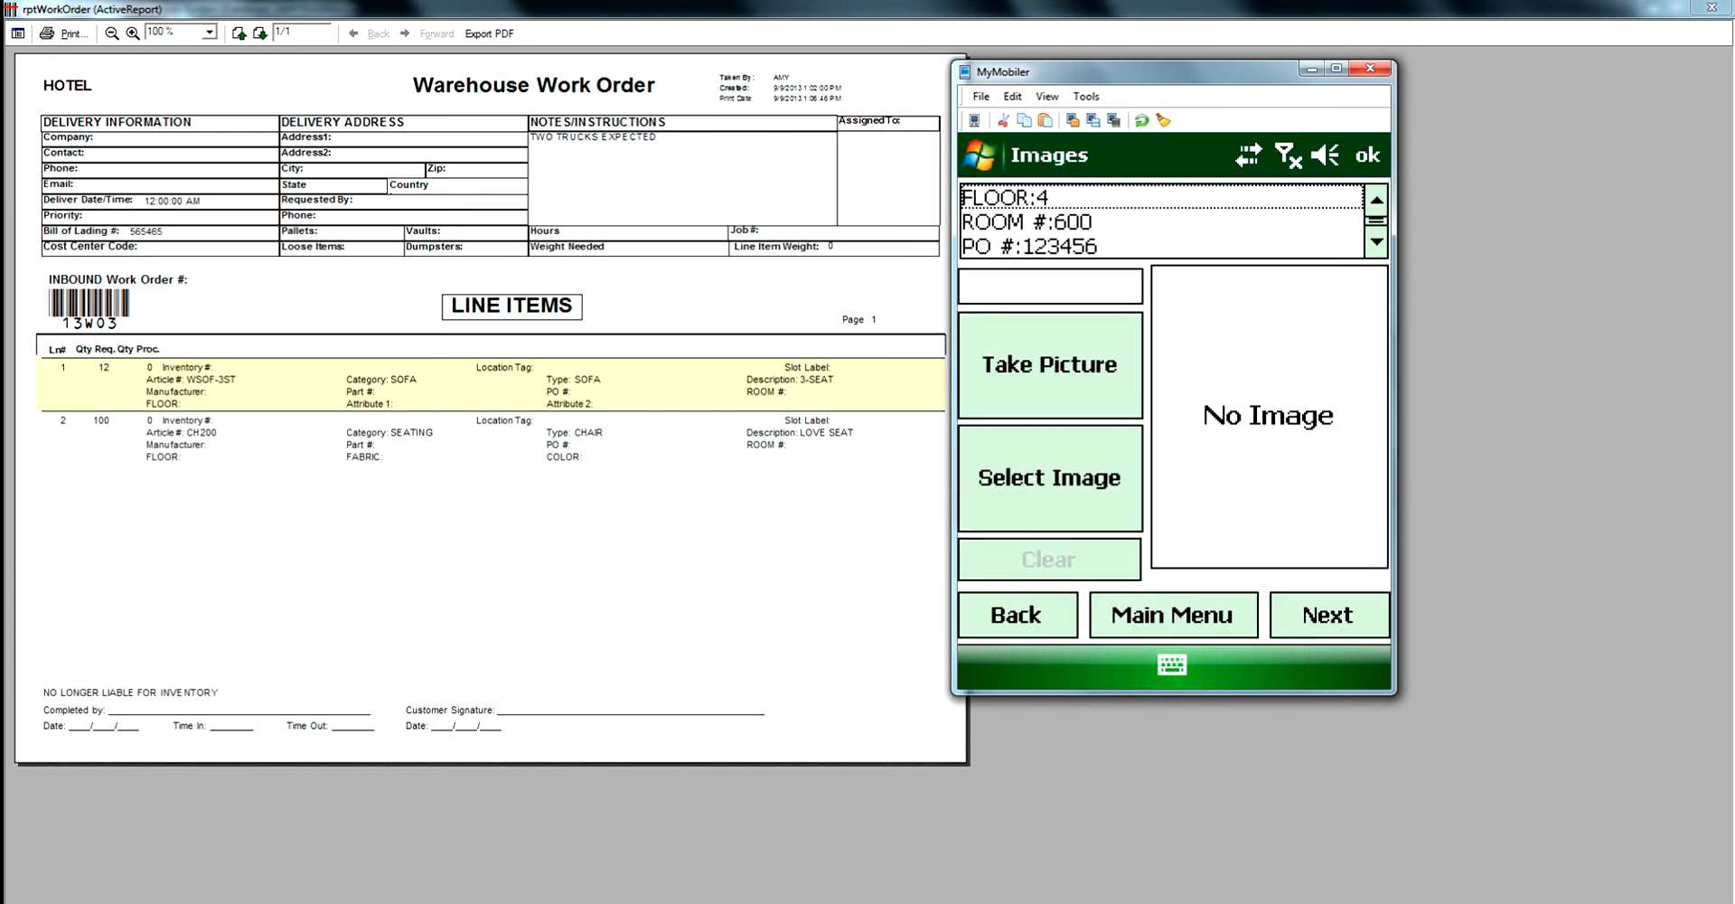
- Select the chair photo as the item image and confirm location F02 to complete the second receipt
{"action": "left_click", "coordinate": [1049, 478]}
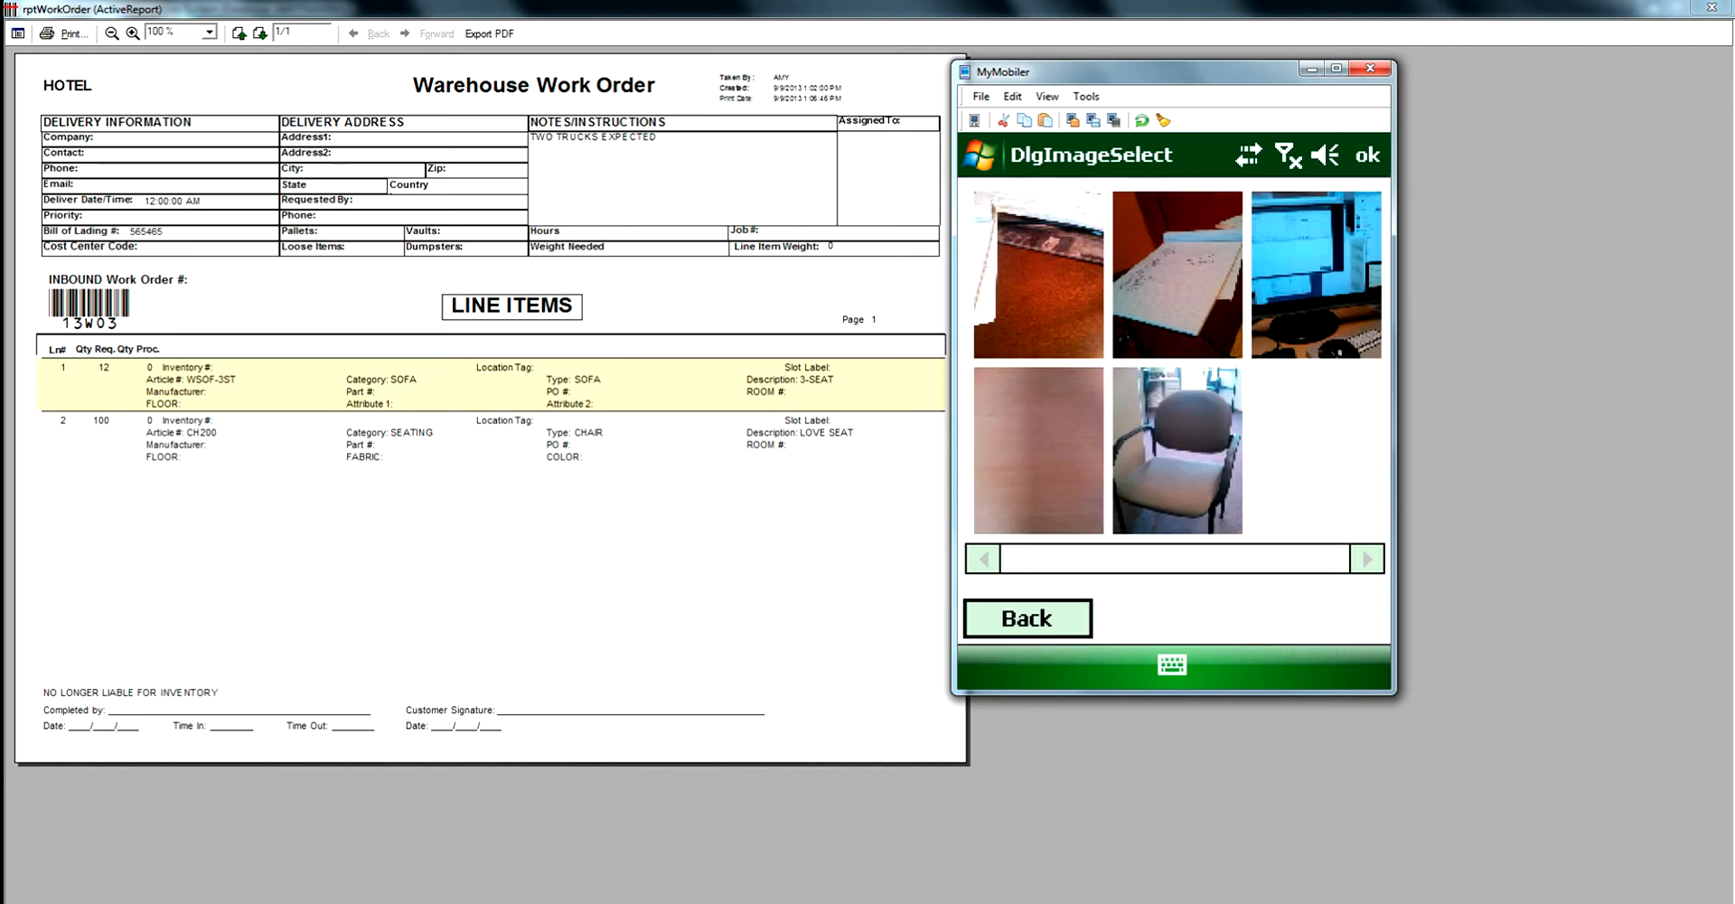
{"action": "left_click", "coordinate": [1176, 450]}
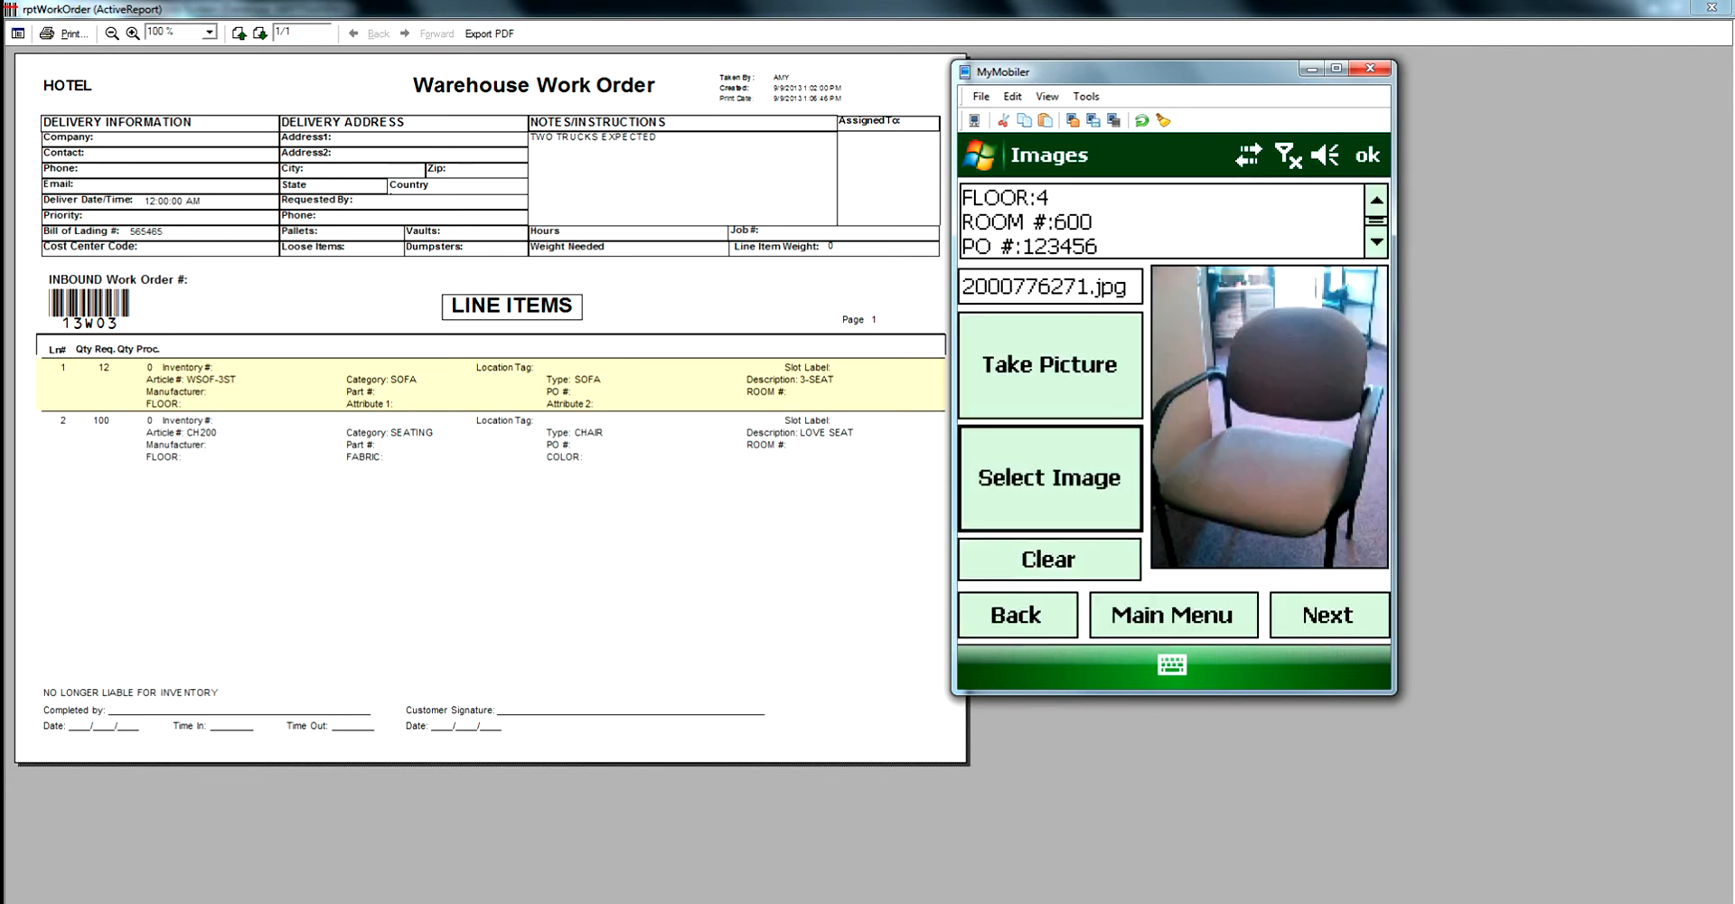
{"action": "left_click", "coordinate": [1329, 615]}
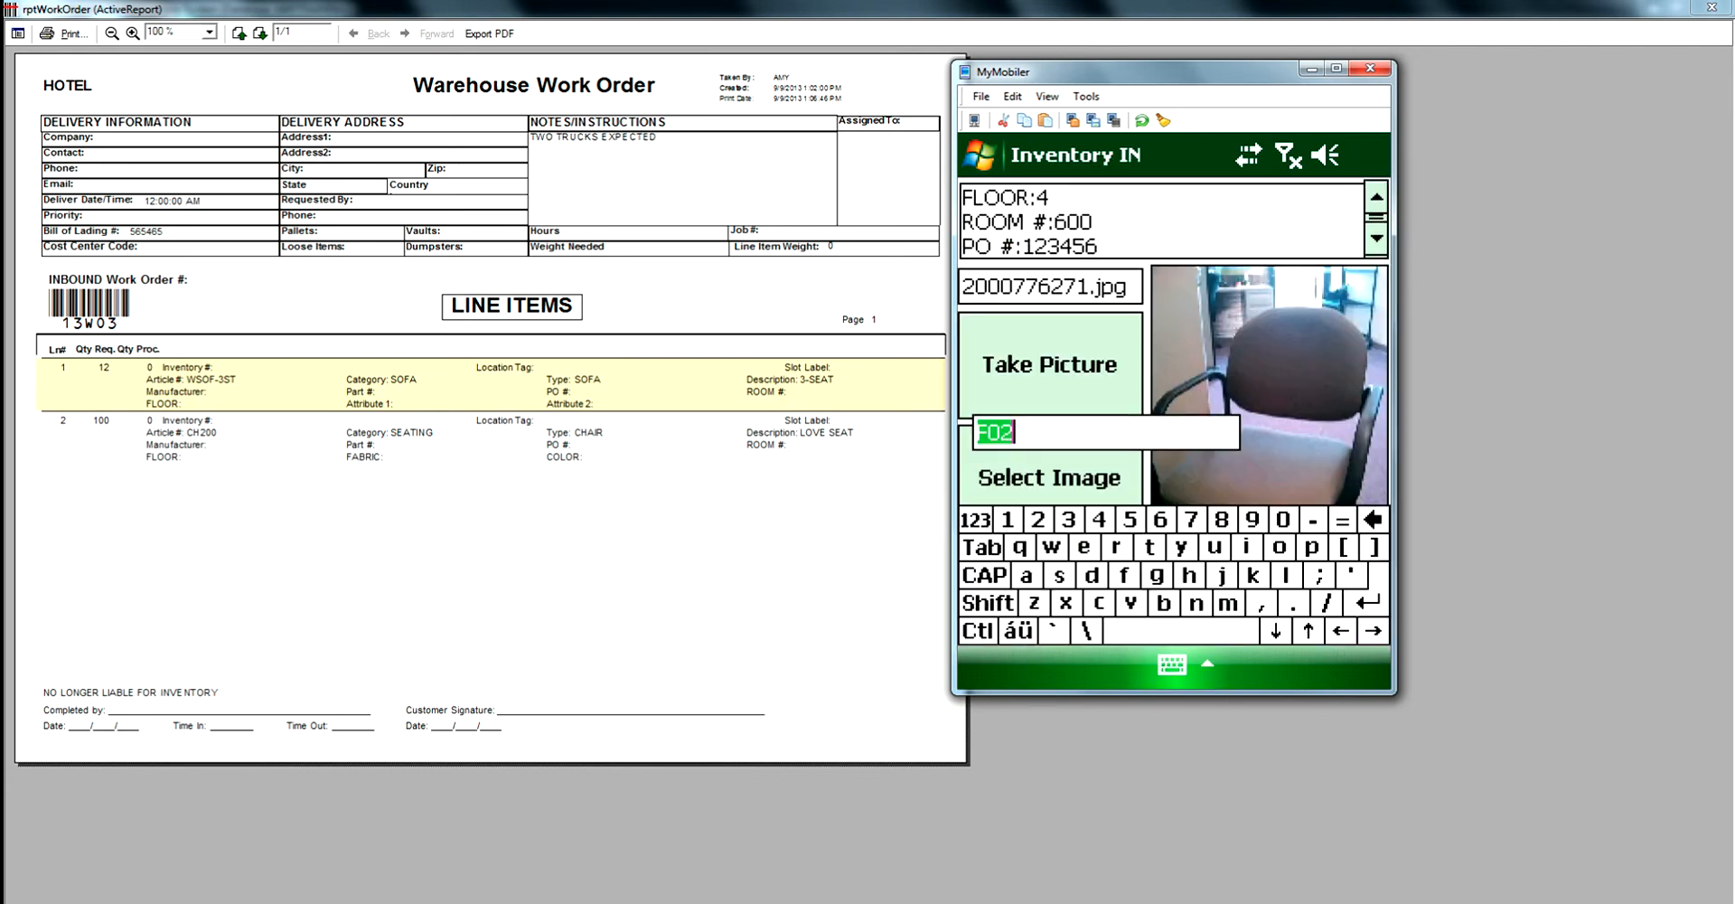
{"action": "left_click", "coordinate": [1309, 473]}
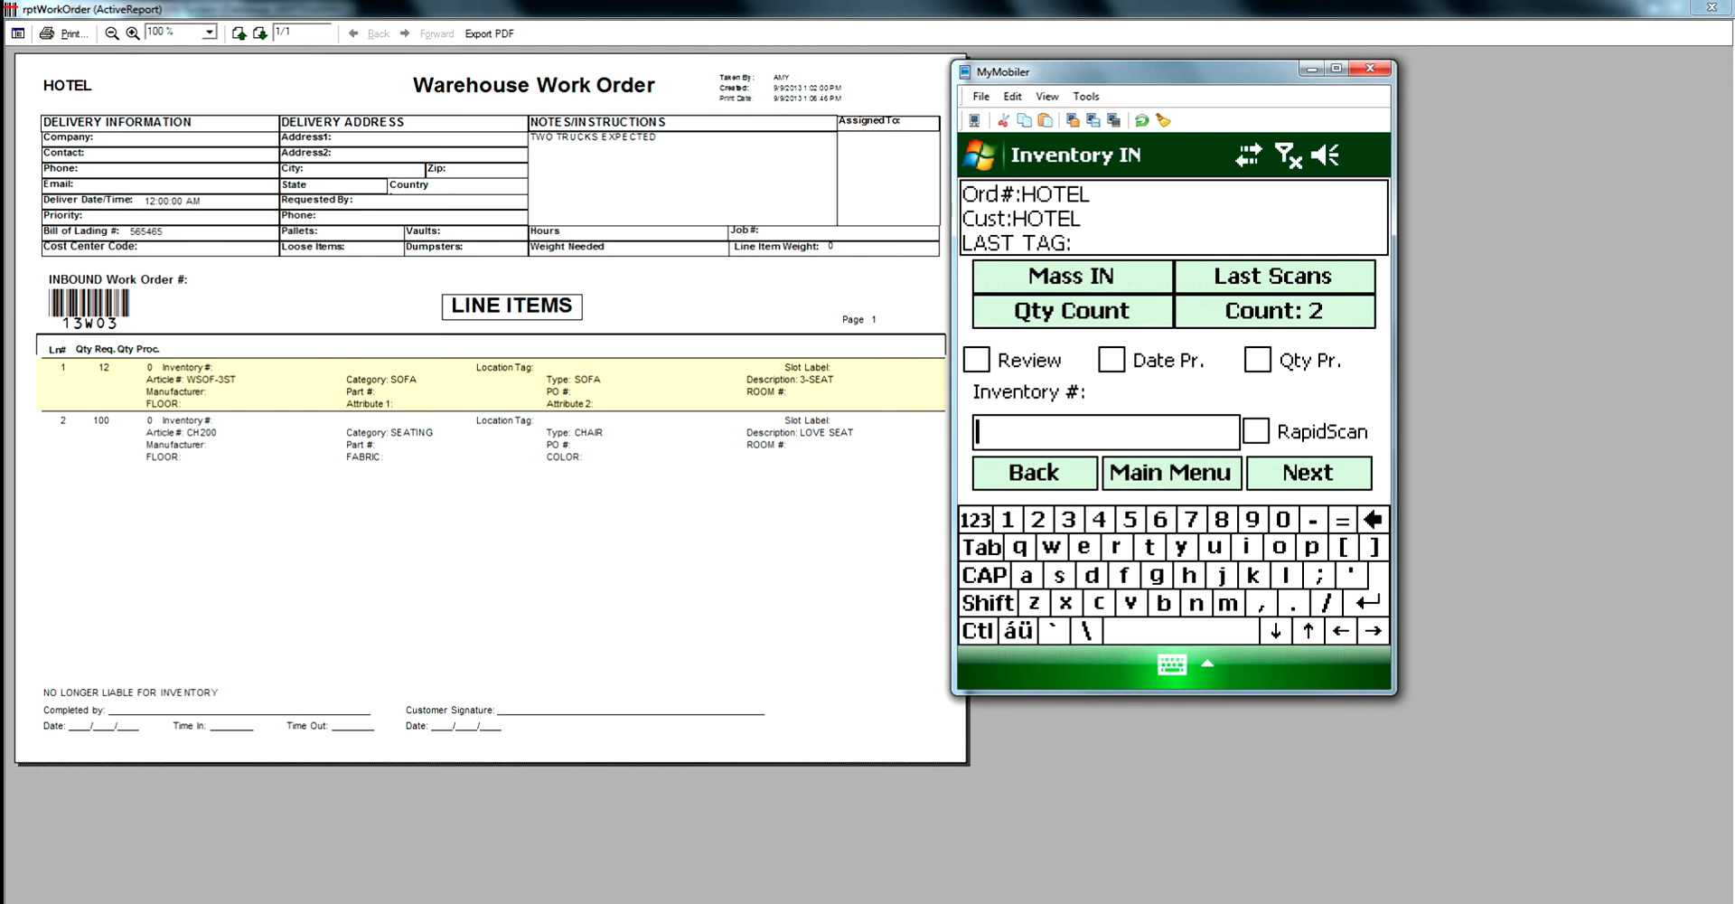
- Open and close the recent IN scans list
{"action": "left_click", "coordinate": [1273, 276]}
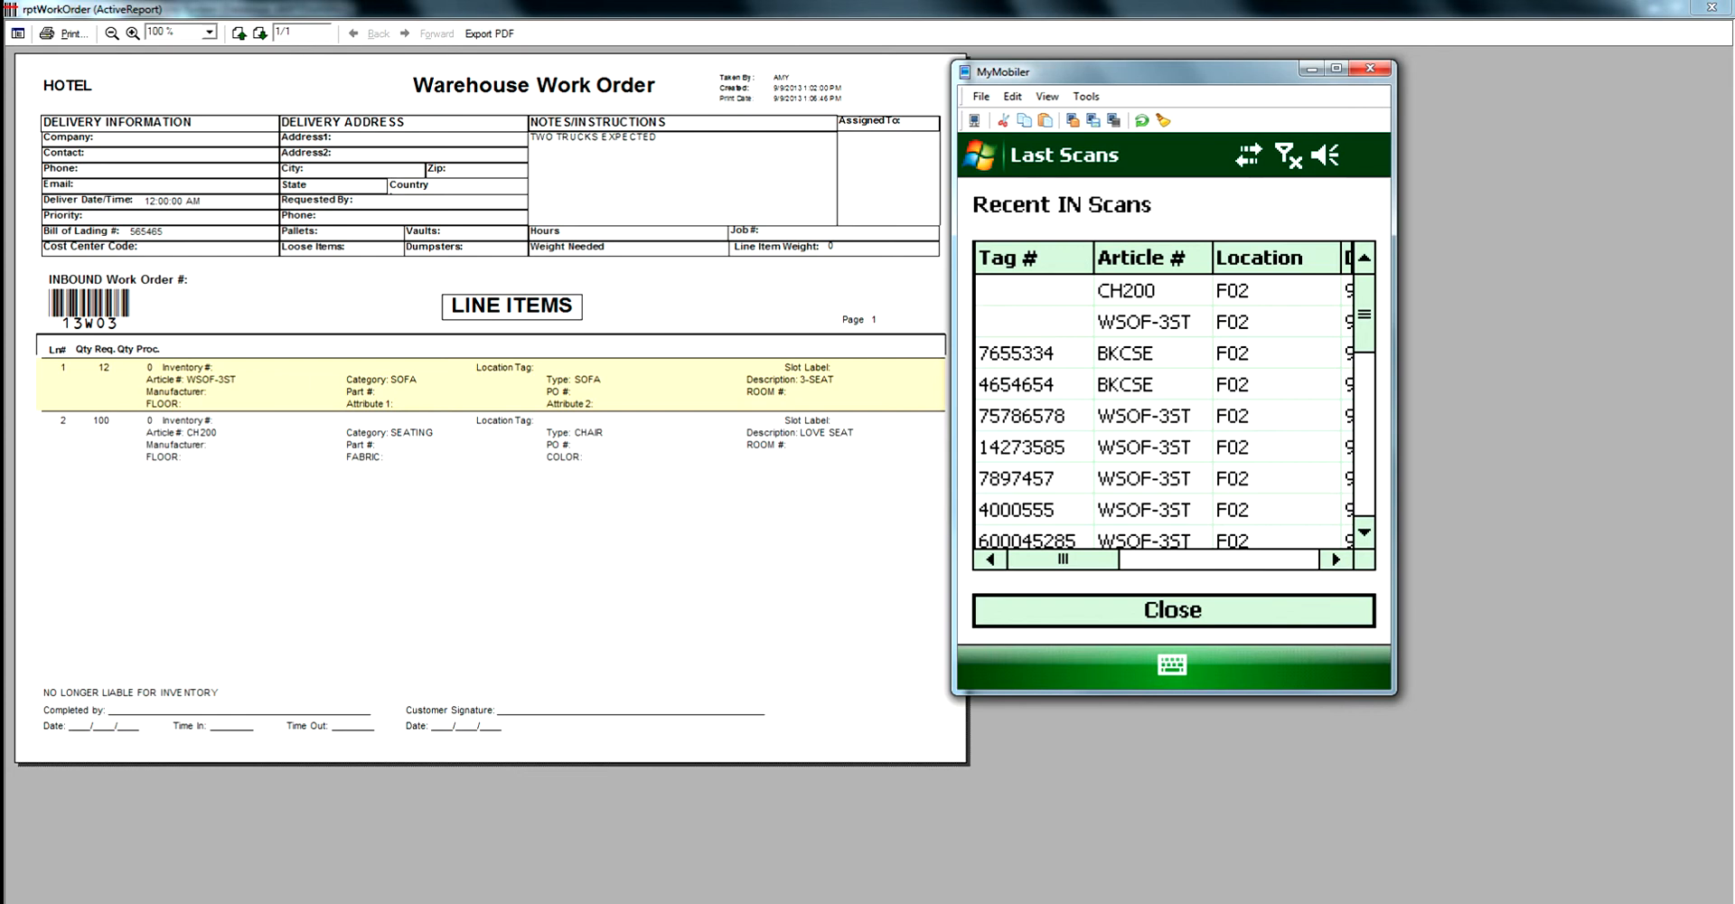
{"action": "left_click", "coordinate": [1173, 610]}
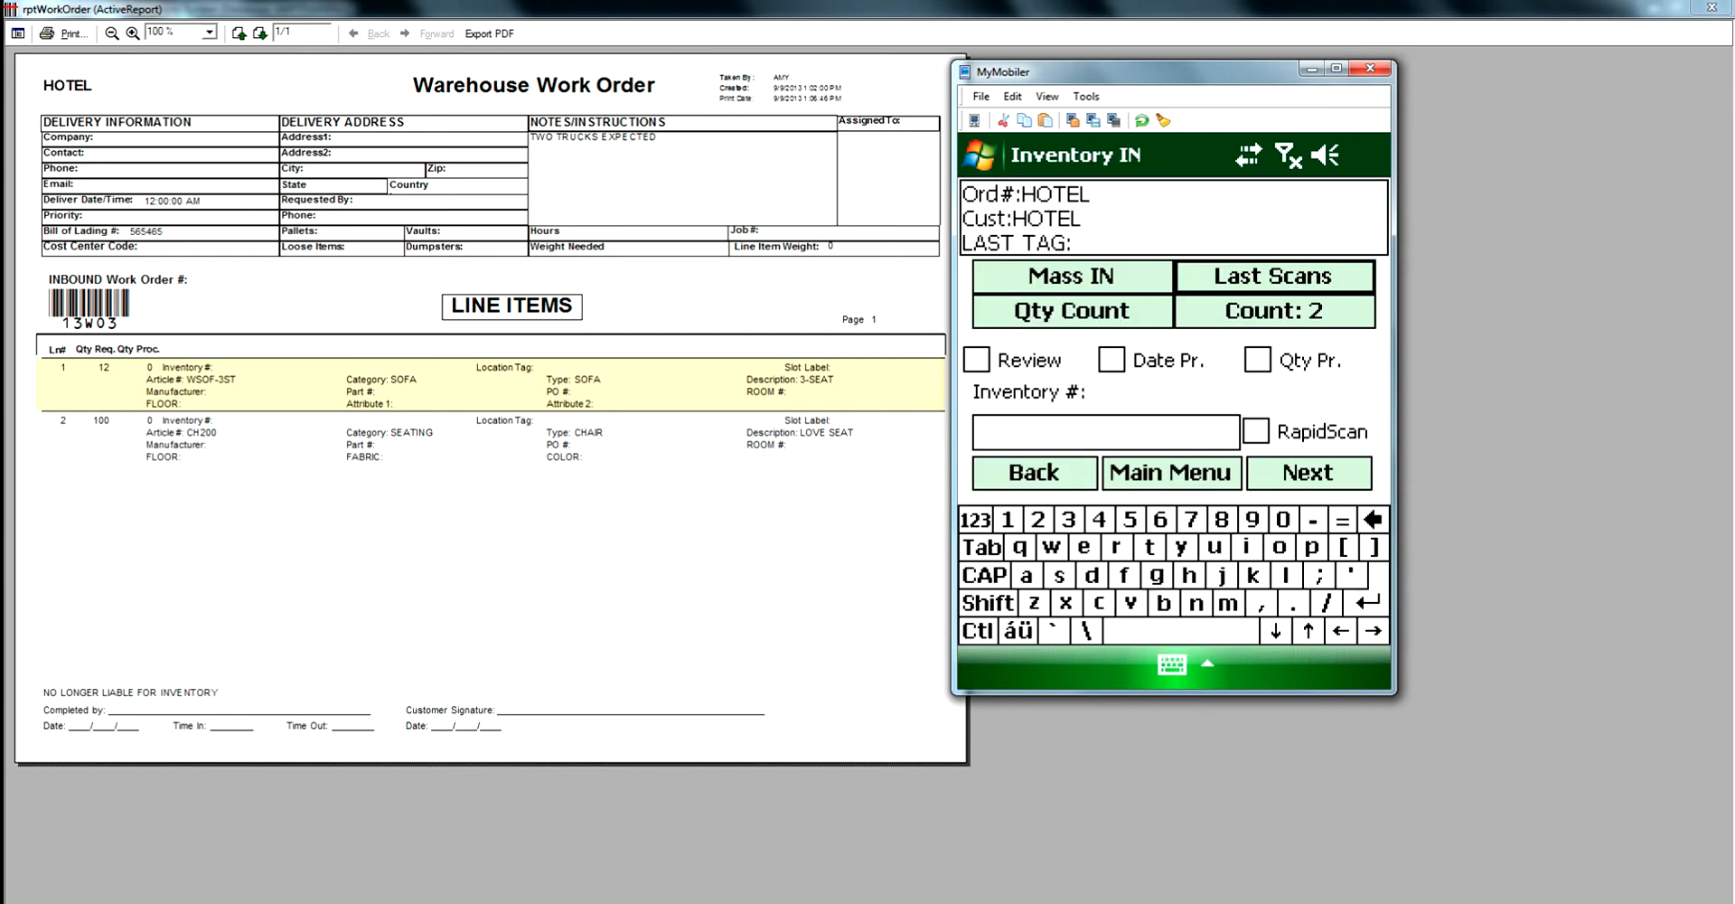
- Return to the main menu and start a data transfer, keeping the device images afterwards
{"action": "left_click", "coordinate": [1170, 473]}
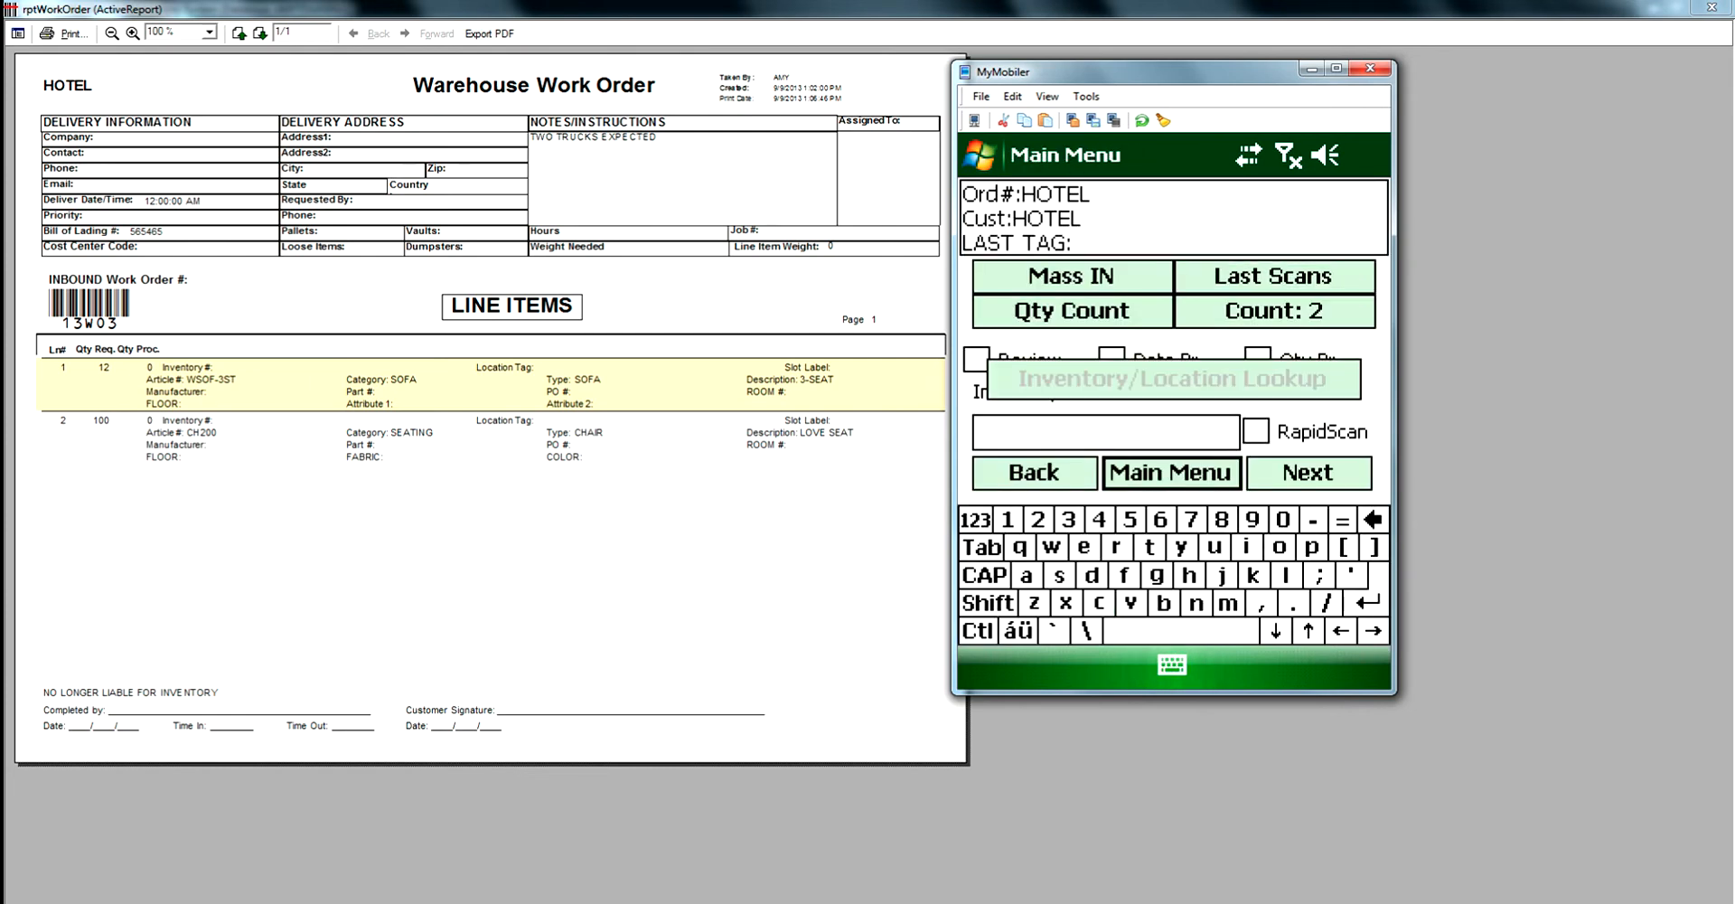
{"action": "left_click", "coordinate": [1173, 296]}
{"action": "left_click", "coordinate": [1073, 646]}
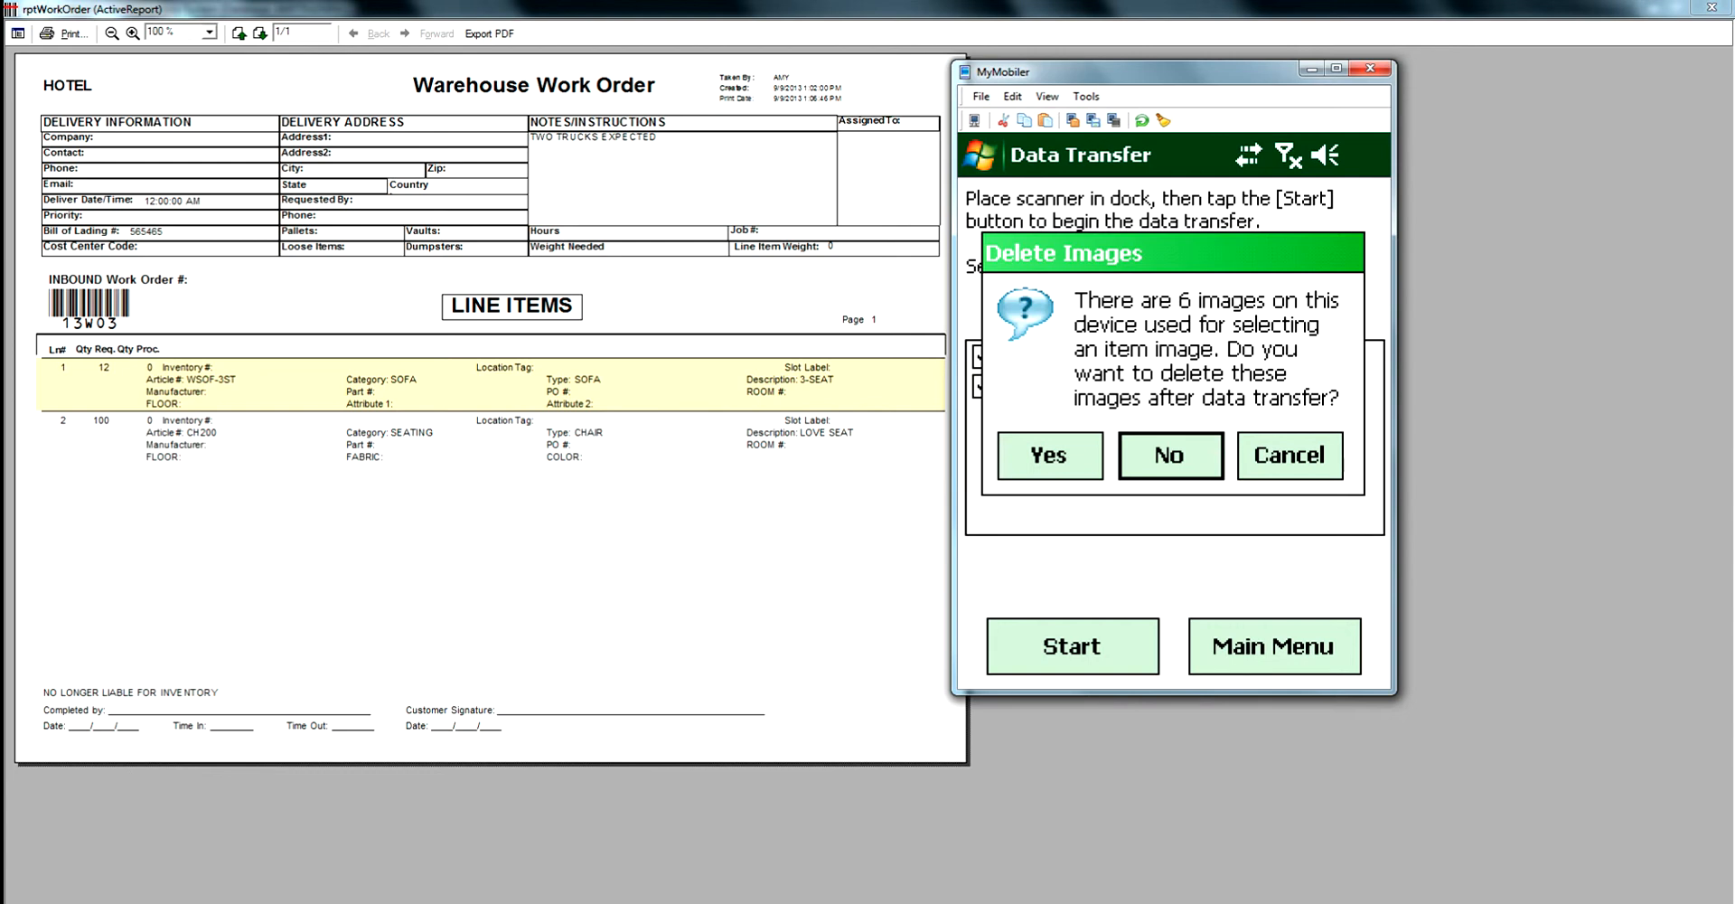
{"action": "left_click", "coordinate": [1171, 456]}
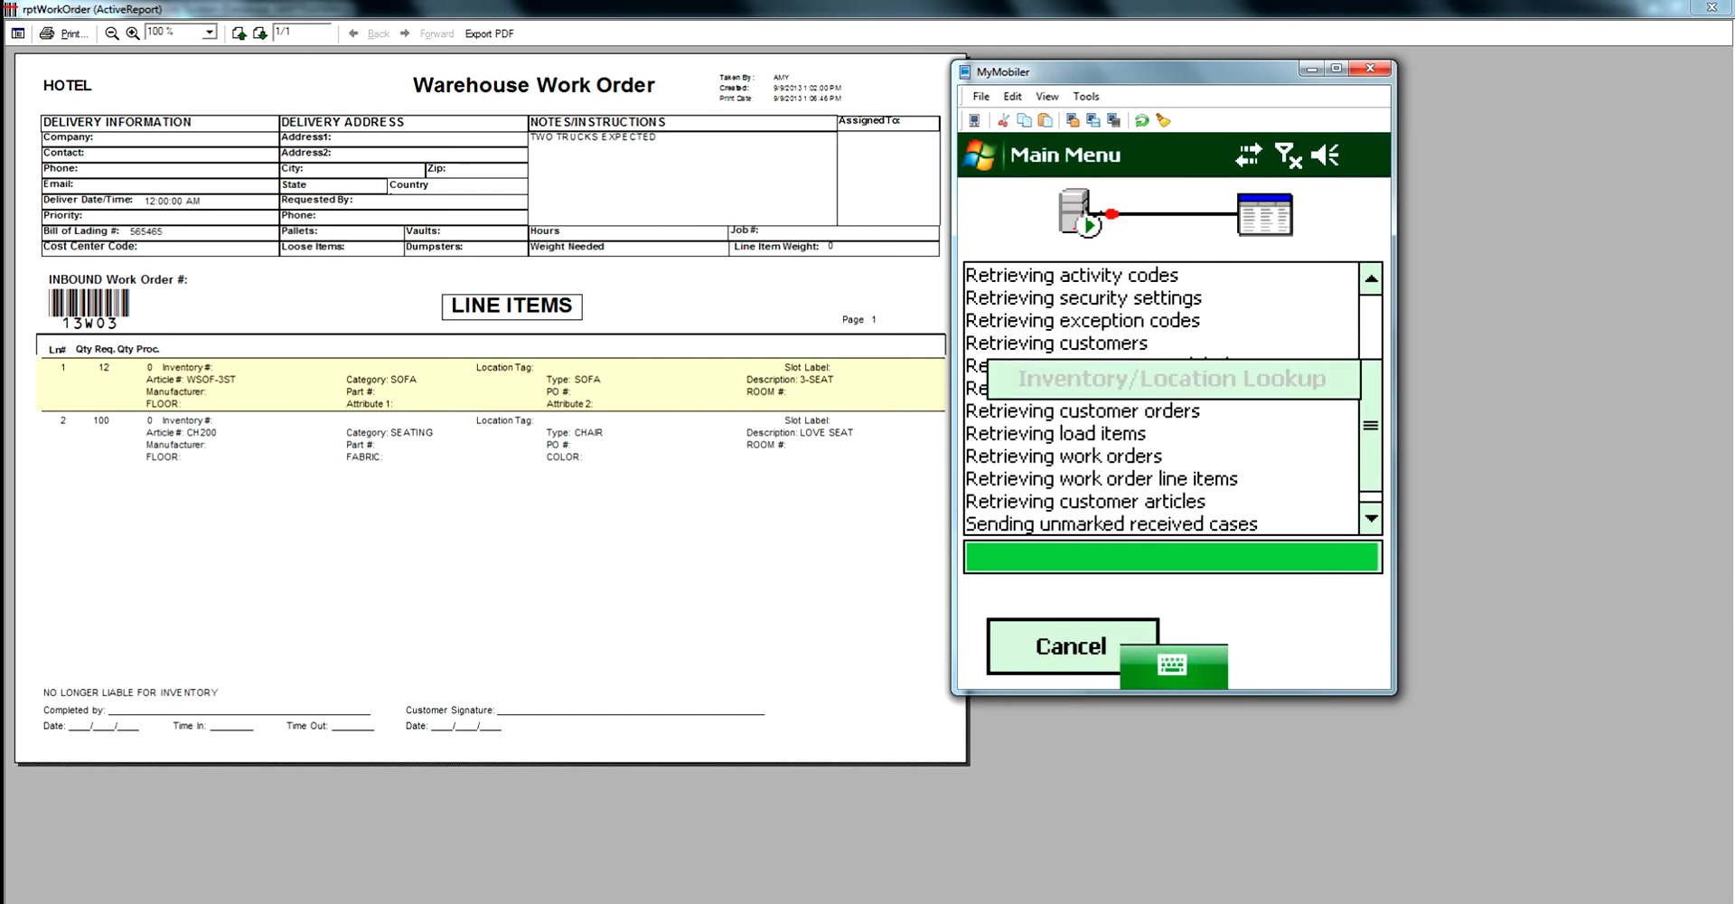
- Close the mobile device emulator and the work order report, then refresh the customer's work order list
{"action": "left_click", "coordinate": [1312, 68]}
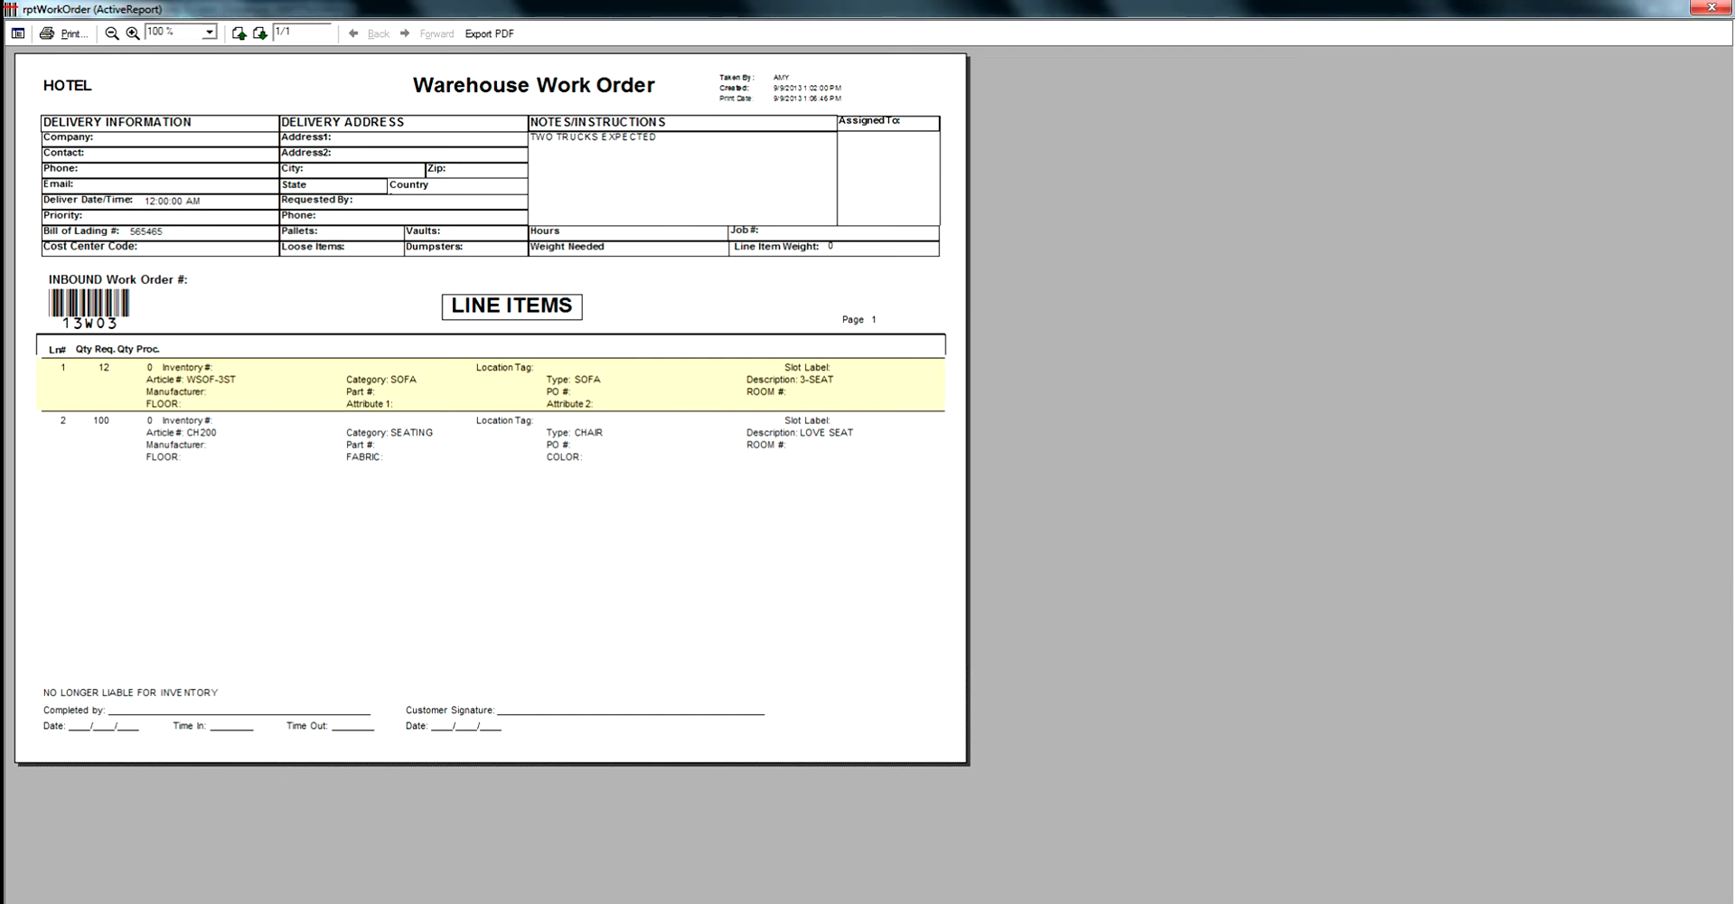
{"action": "left_click", "coordinate": [1711, 7]}
{"action": "left_click", "coordinate": [1136, 269]}
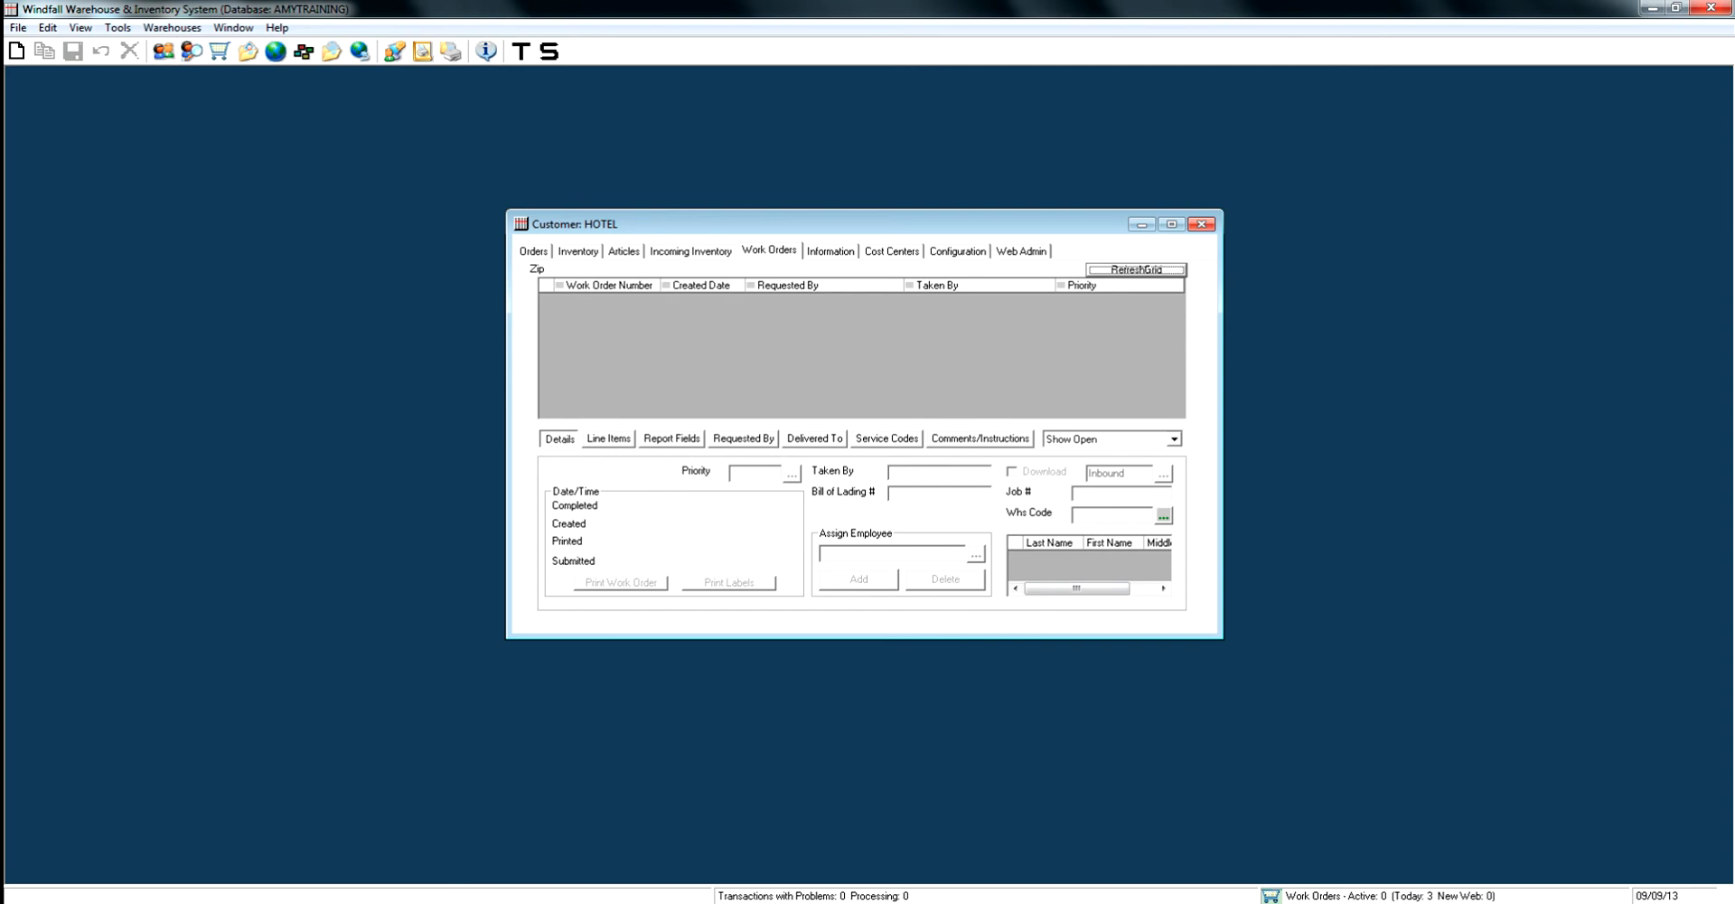
- Create a new work order, change its download type from the list to Inbound, and save it
{"action": "left_click", "coordinate": [16, 52]}
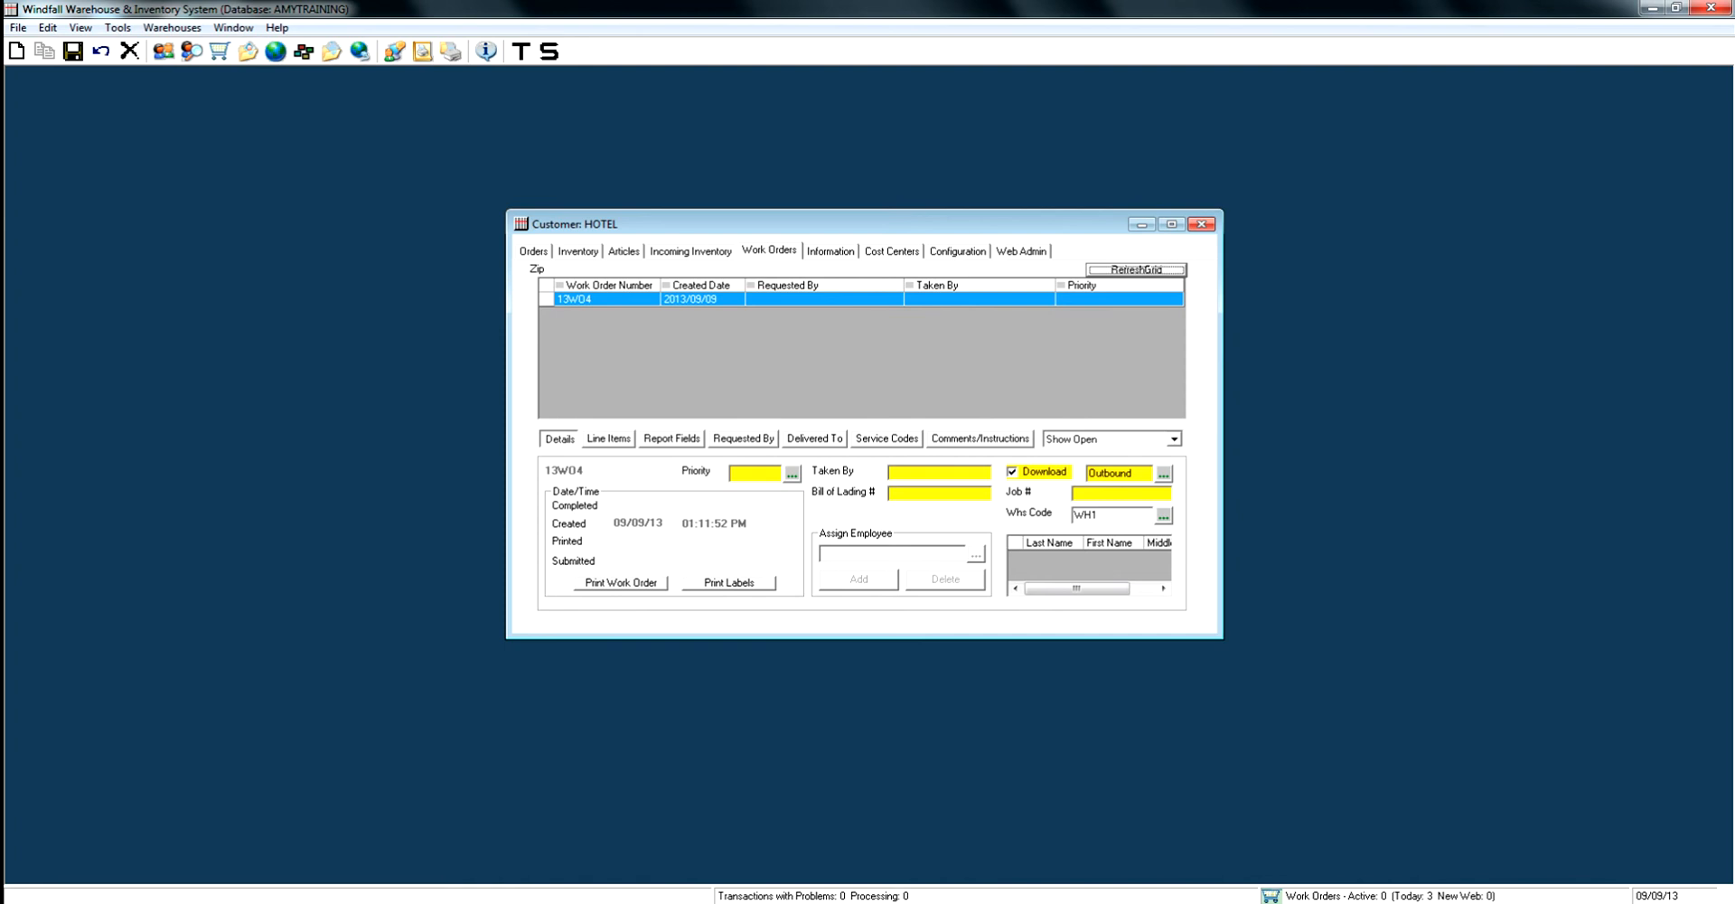
{"action": "left_click", "coordinate": [1163, 472]}
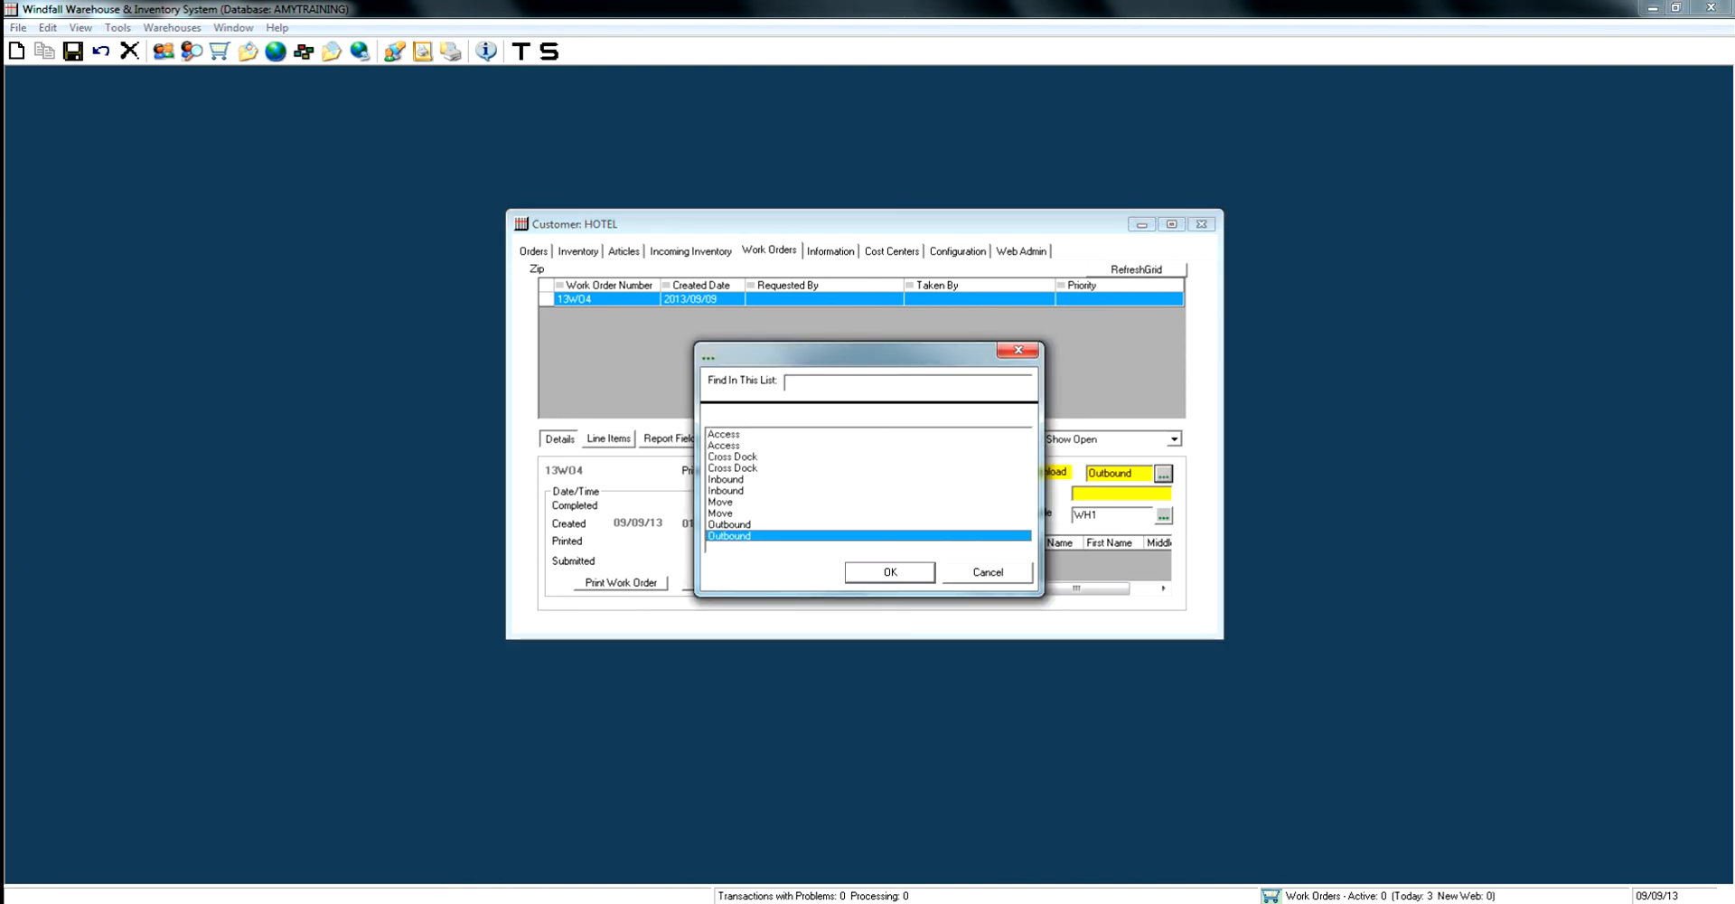
{"action": "left_click", "coordinate": [727, 491]}
{"action": "left_click", "coordinate": [891, 572]}
{"action": "left_click", "coordinate": [73, 52]}
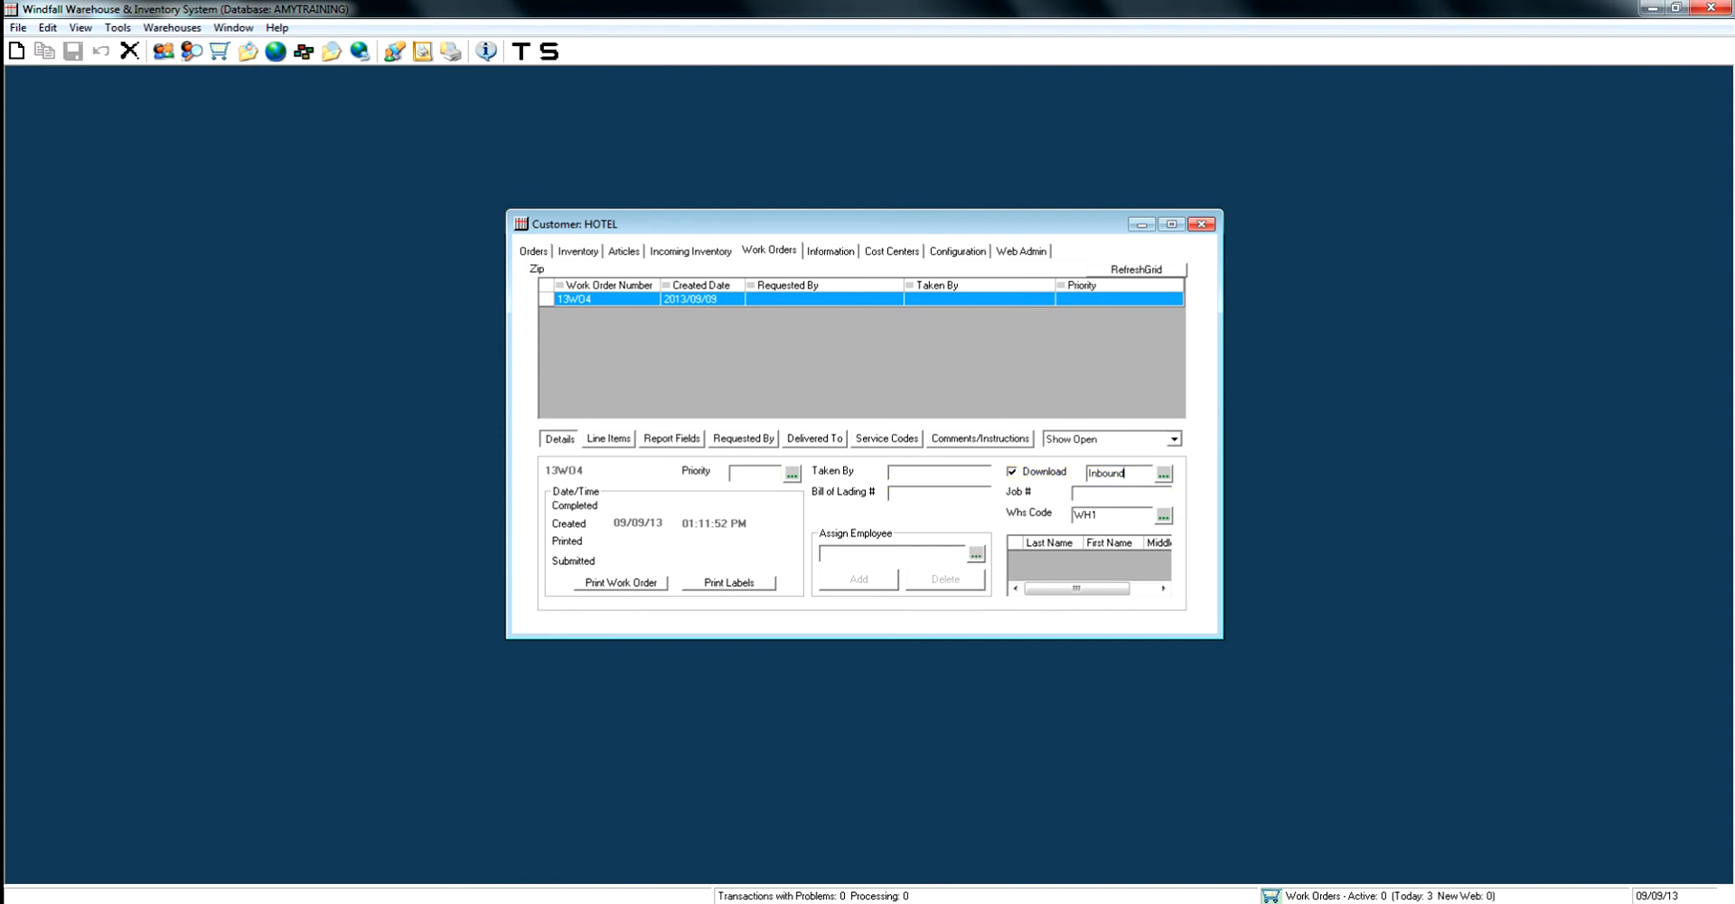
- Add a Generic (All Inventory) line item with a quantity of 100 to the new work order
{"action": "left_click", "coordinate": [610, 439]}
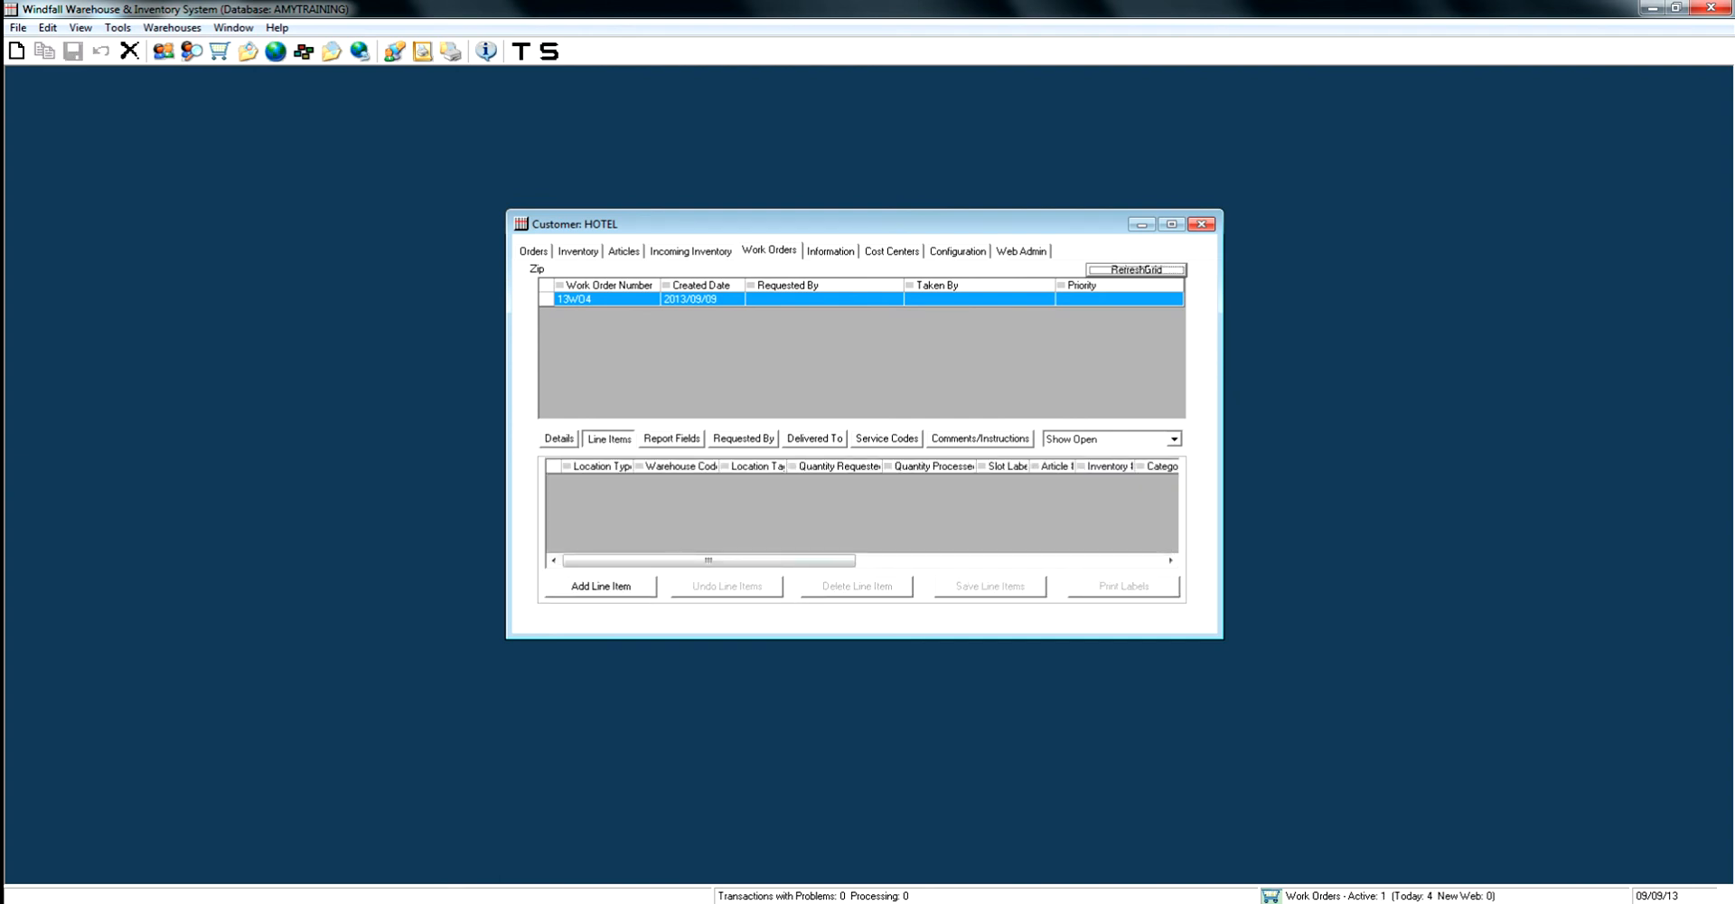
{"action": "left_click", "coordinate": [601, 586]}
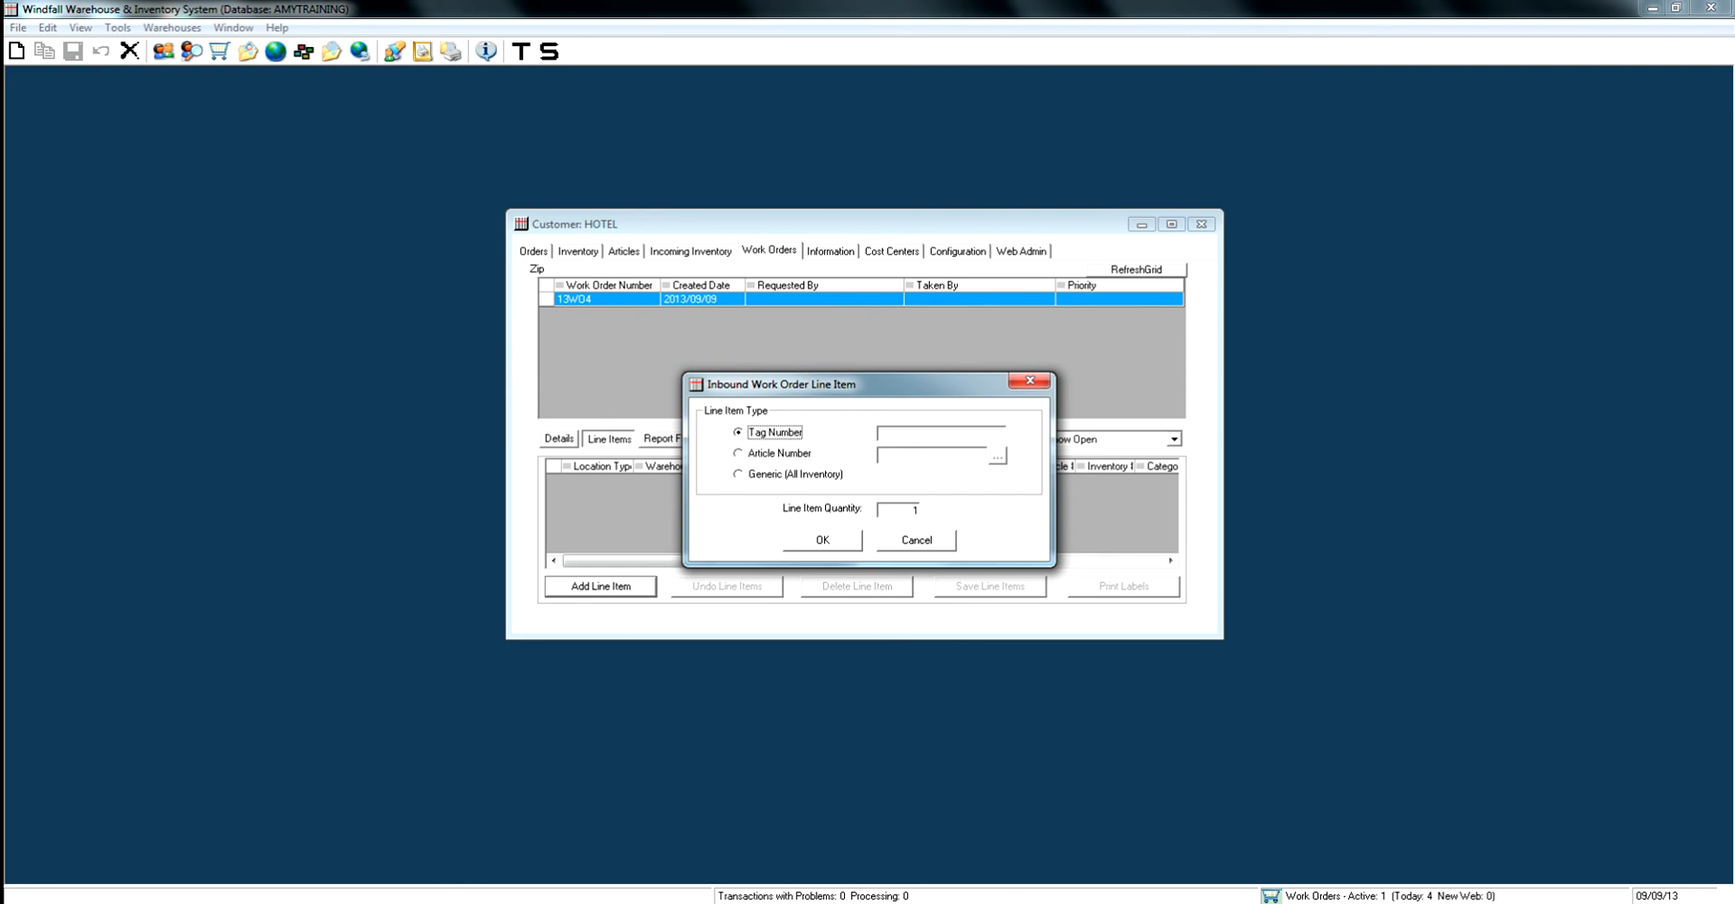
{"action": "left_click", "coordinate": [739, 474]}
{"action": "key", "text": "Tab"}
{"action": "type", "text": "100"}
{"action": "key", "text": "Return"}
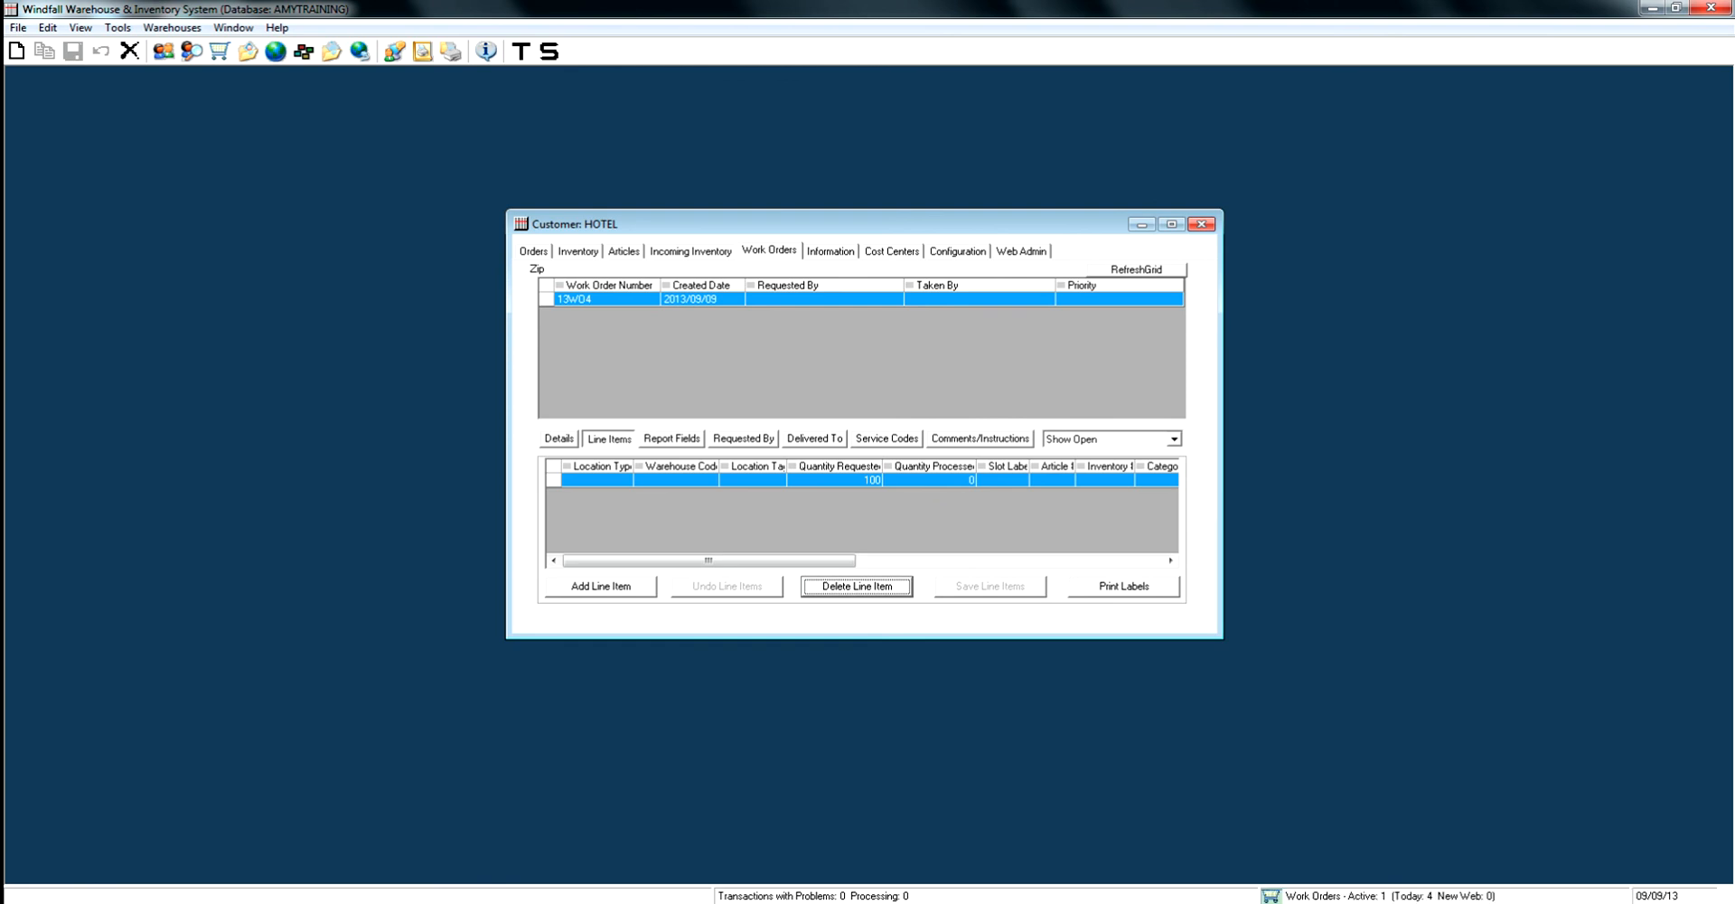
- Preview the printed work order from its details, close the report, and return to the line items
{"action": "left_click", "coordinate": [560, 440]}
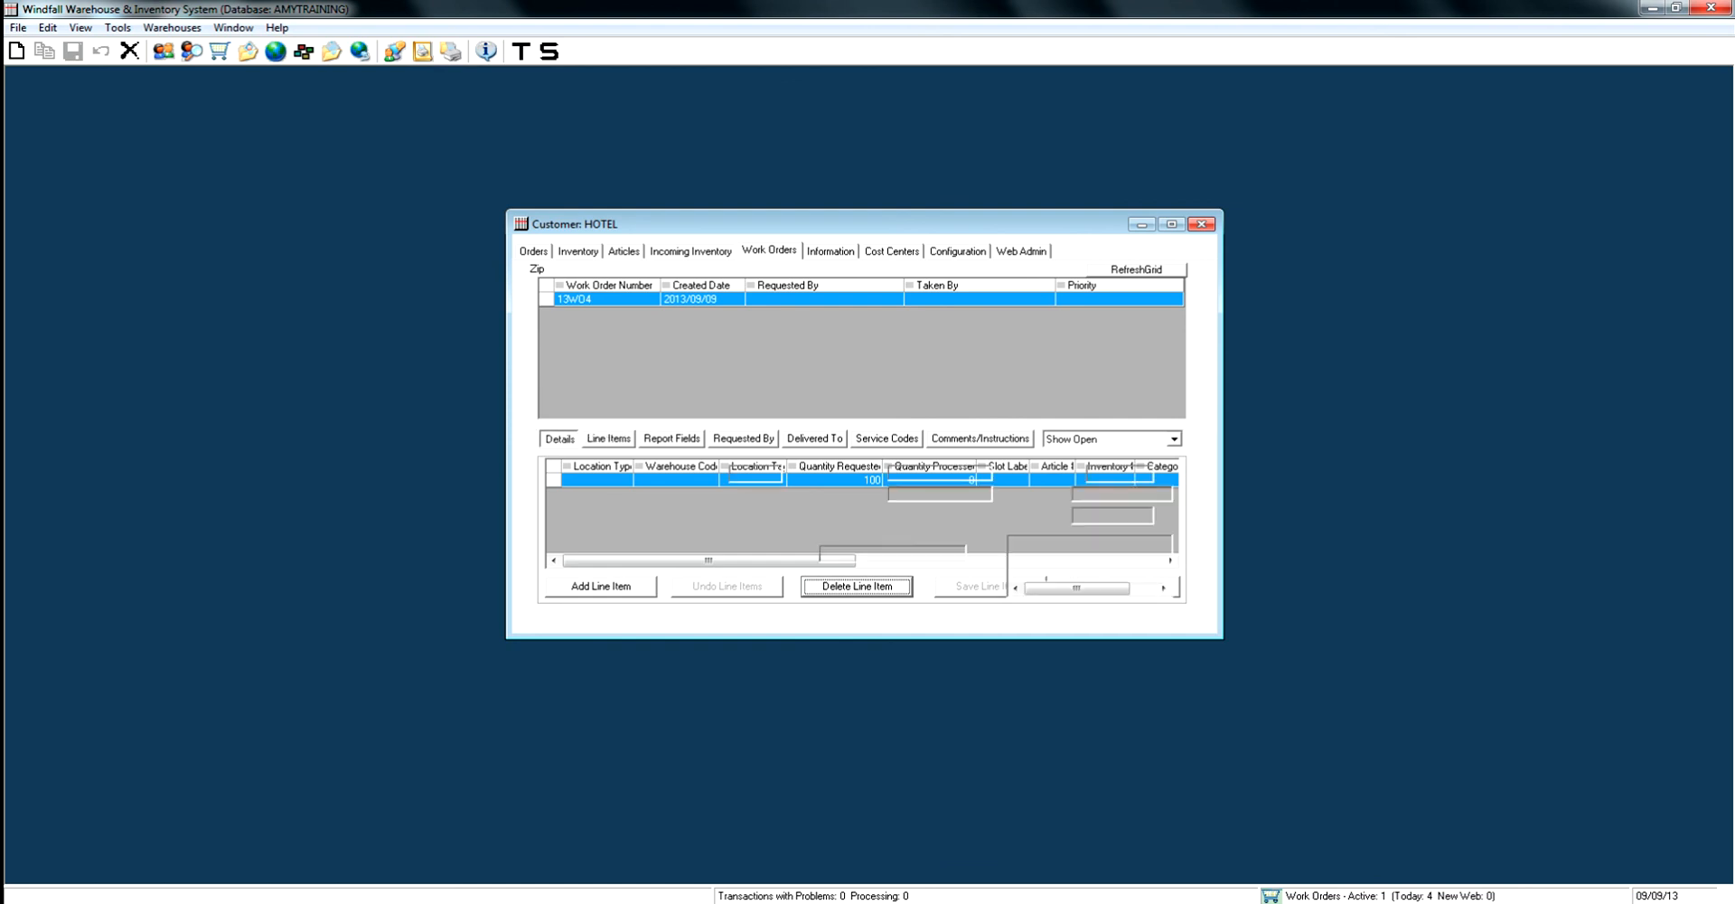
{"action": "left_click", "coordinate": [621, 582]}
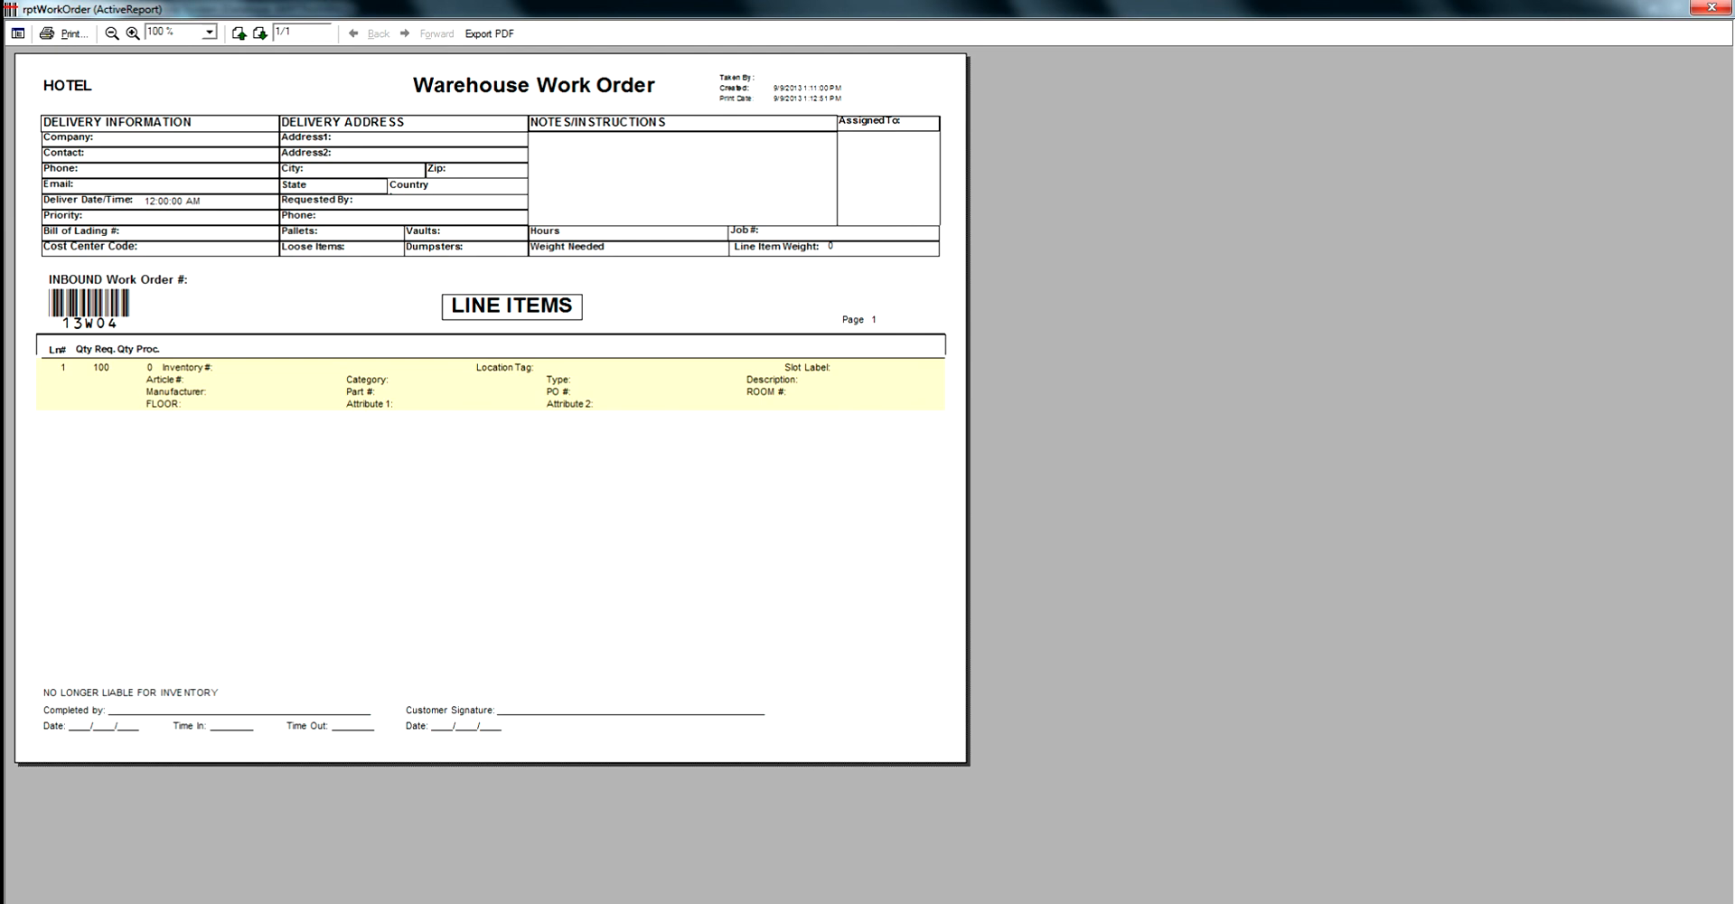
{"action": "left_click", "coordinate": [1712, 7]}
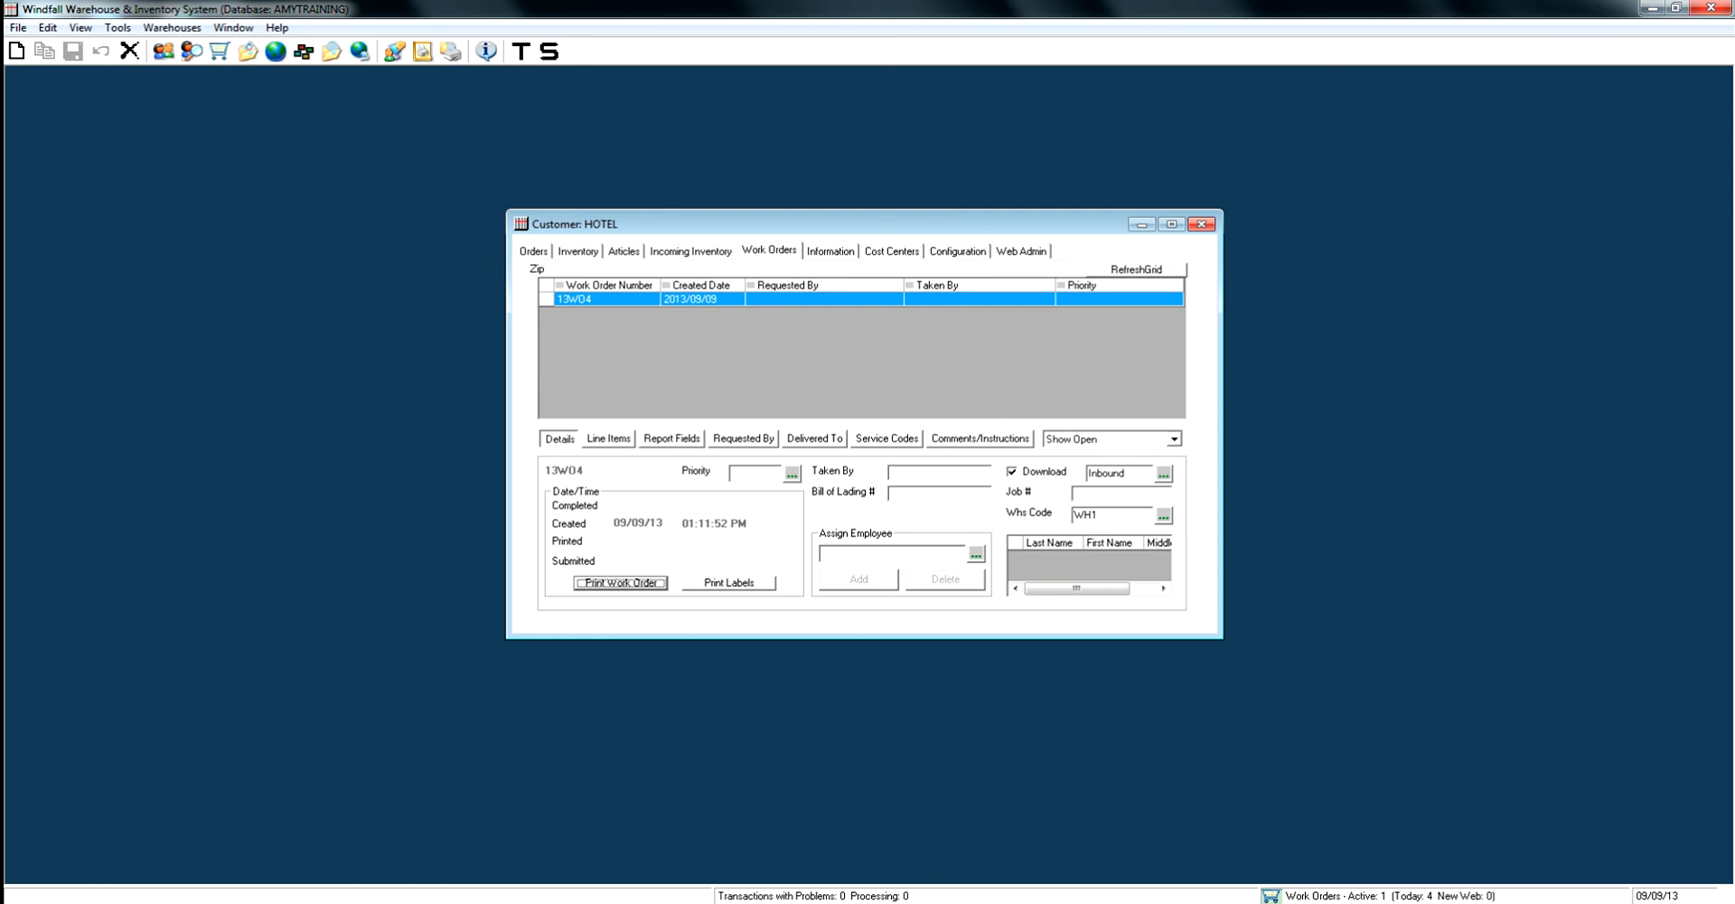
{"action": "left_click", "coordinate": [609, 439]}
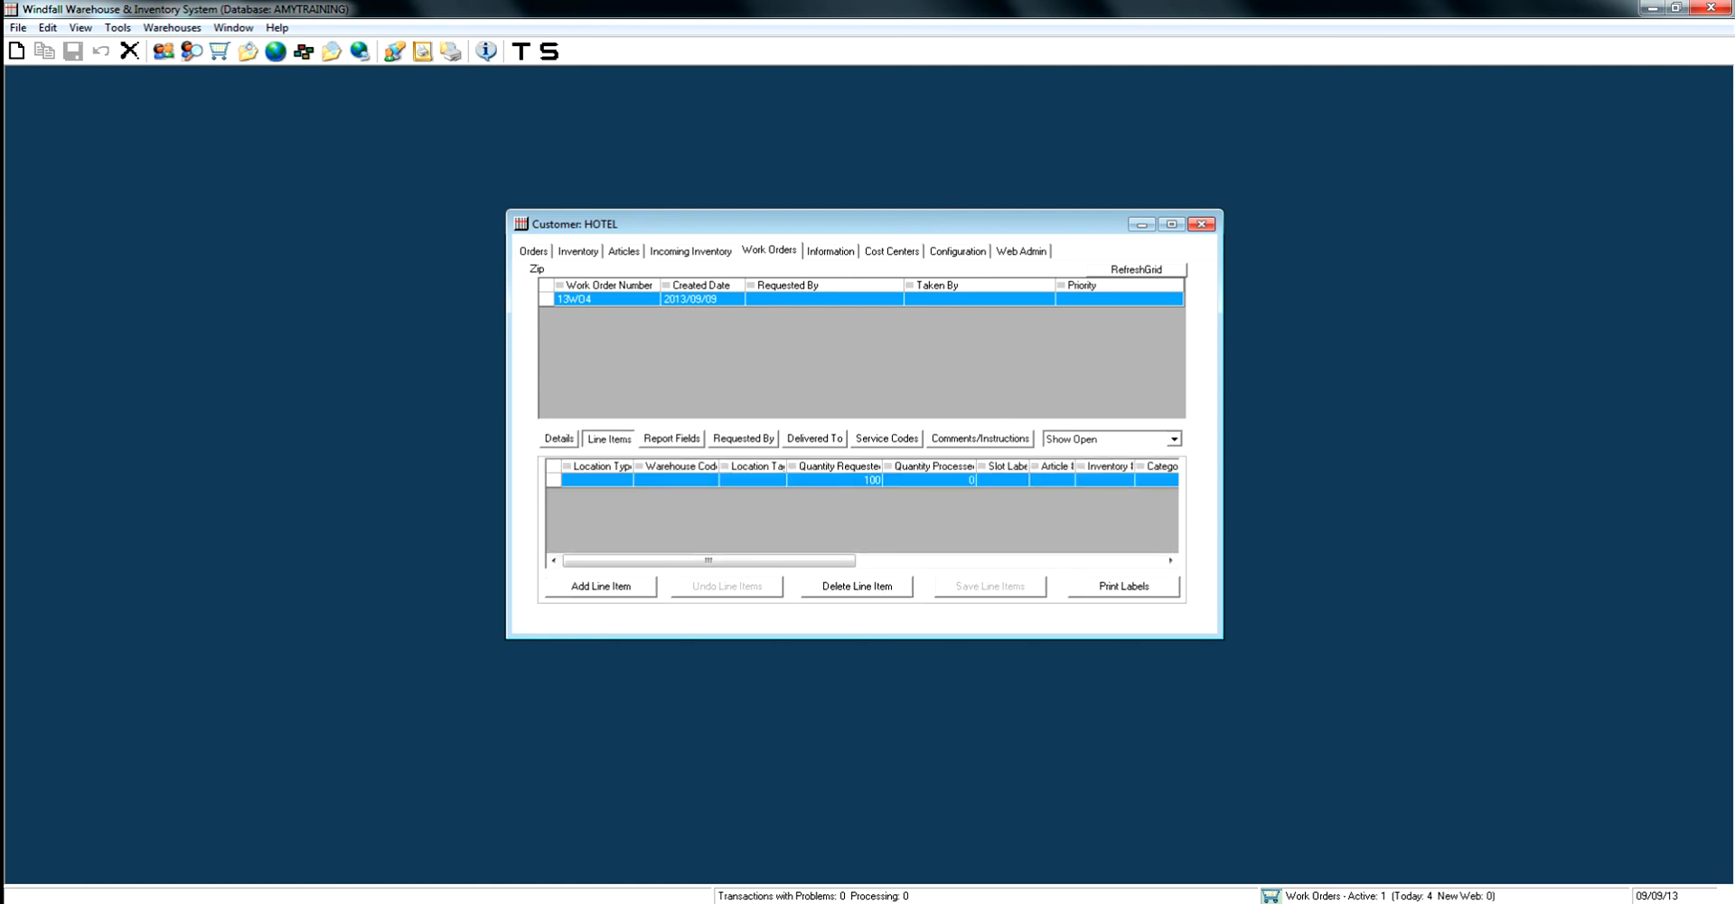